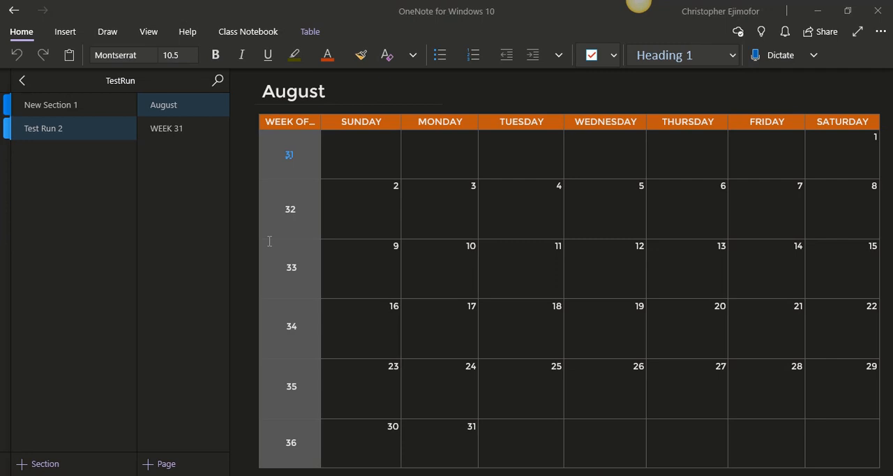
Review the finished July planner in New Section 1, from its calendar through Week 27 to the Wednesday daily planner
click(68, 116)
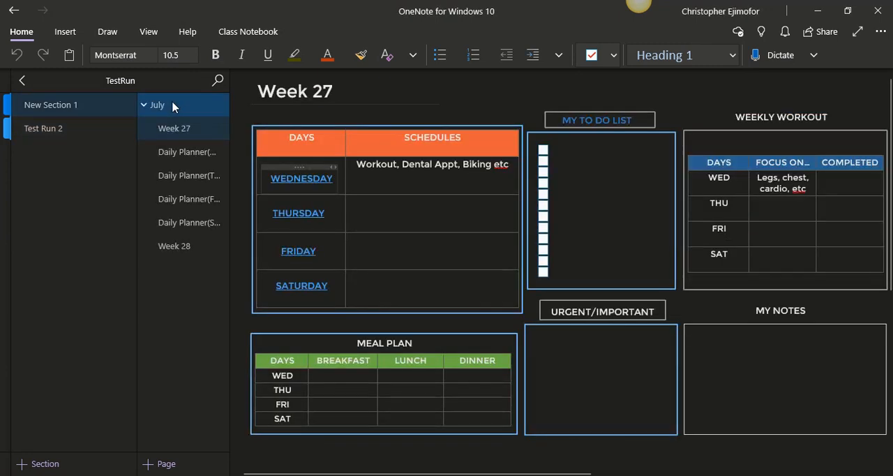
click(174, 105)
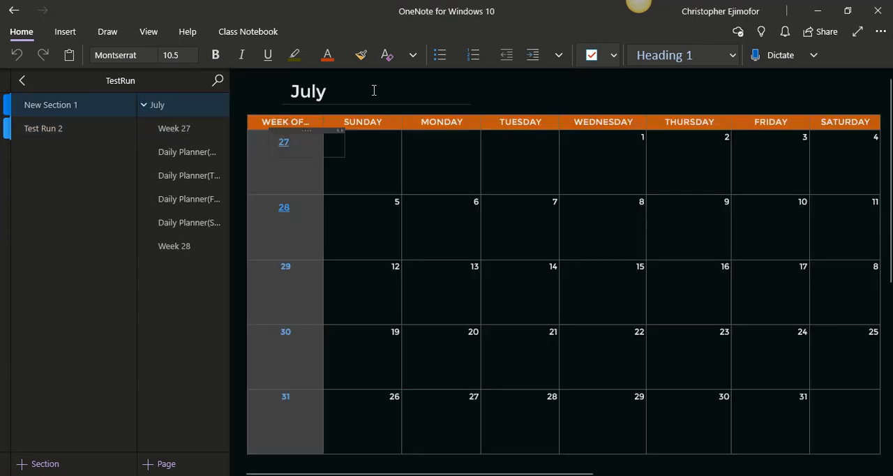
click(446, 90)
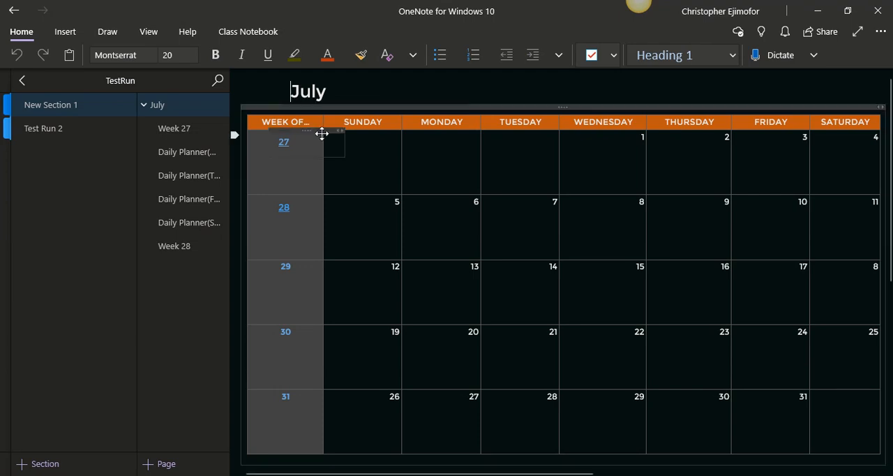
click(284, 143)
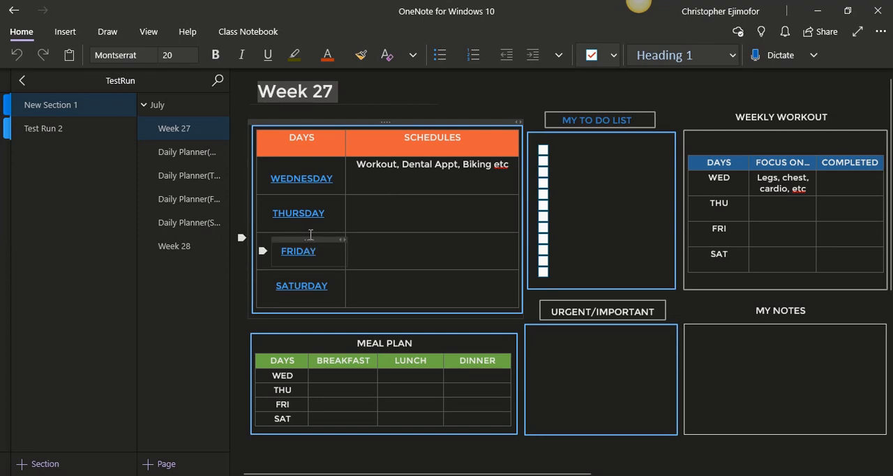
click(301, 177)
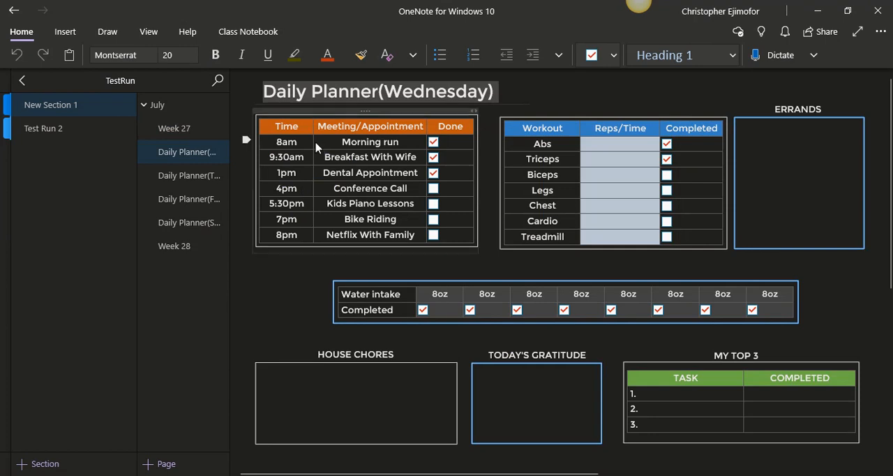
click(560, 88)
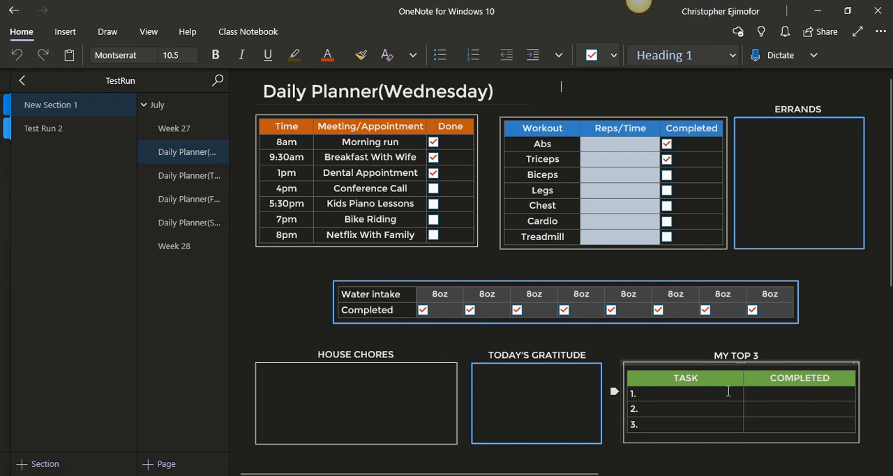
Open the Week 31 page from the August calendar in the Test Run 2 section
click(81, 131)
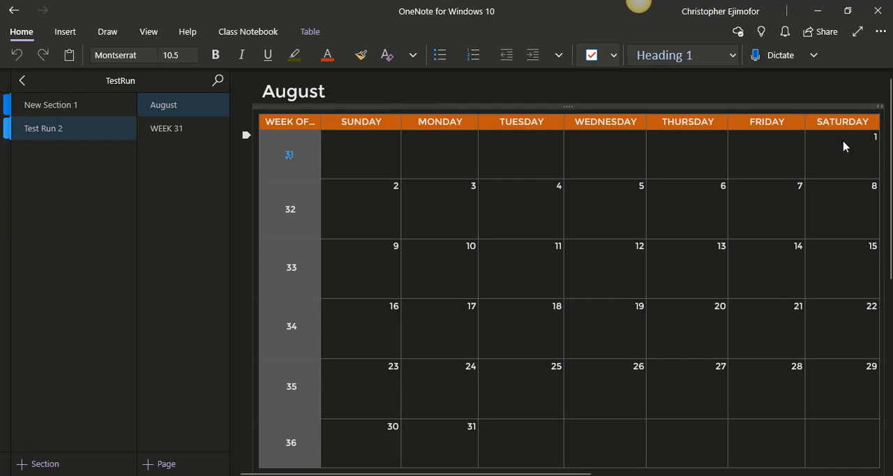
click(290, 156)
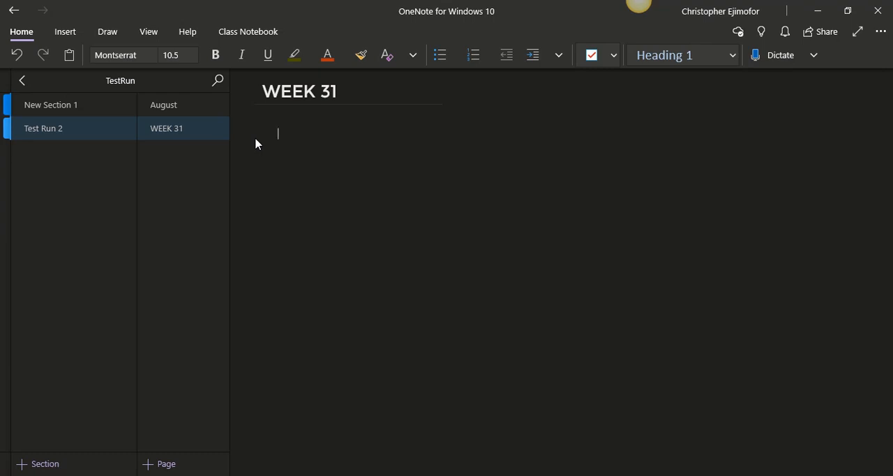
Insert a 2 x 2 table below the WEEK 31 title and widen both of its columns
click(66, 32)
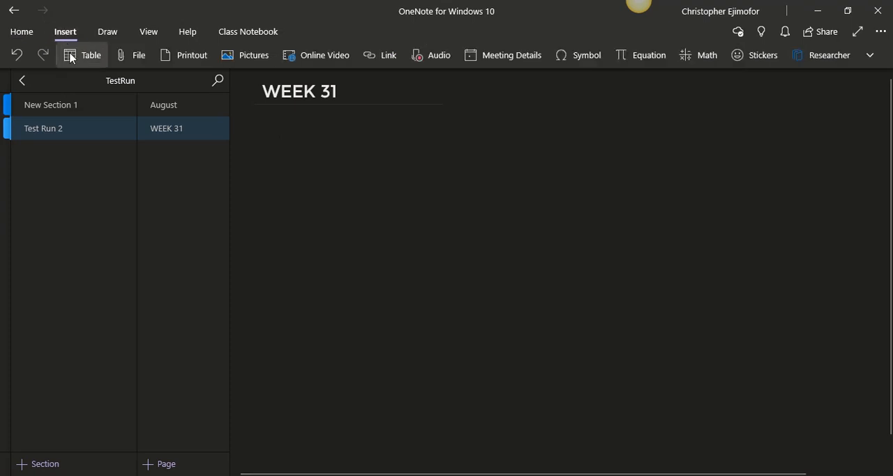
click(70, 61)
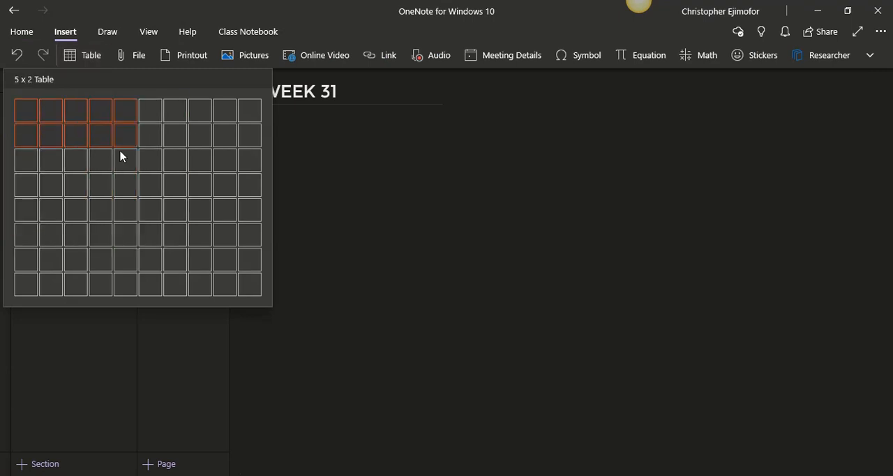
click(56, 138)
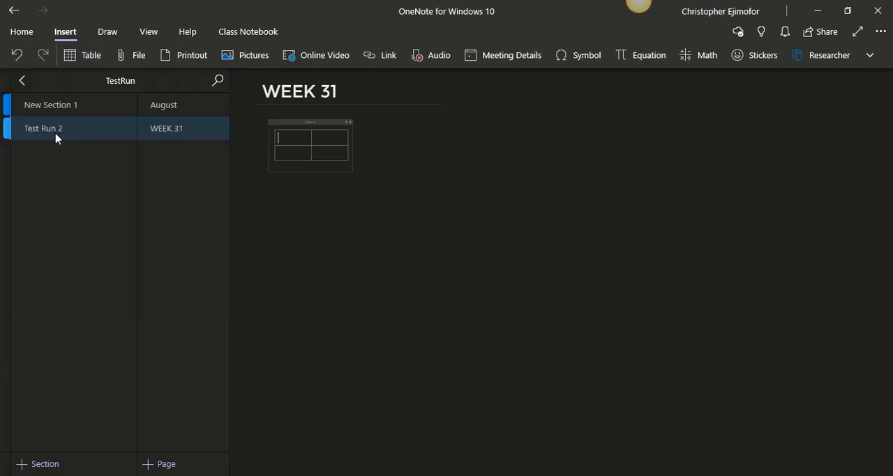
drag(347, 136, 433, 148)
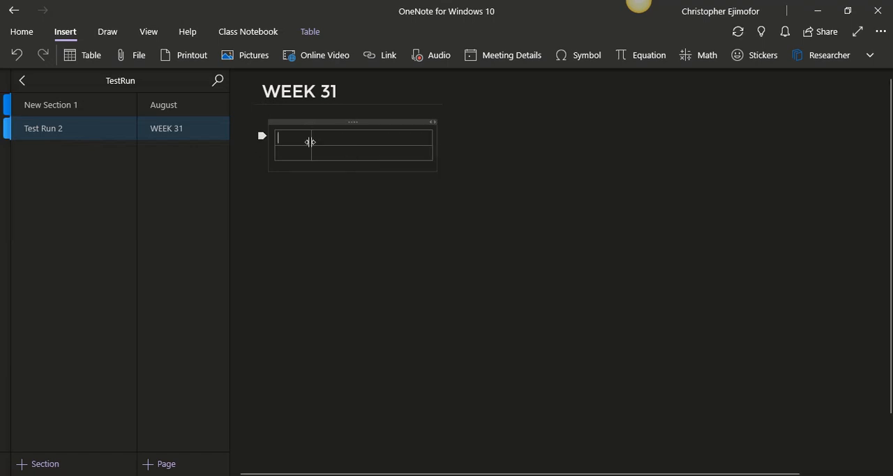
drag(310, 142, 392, 116)
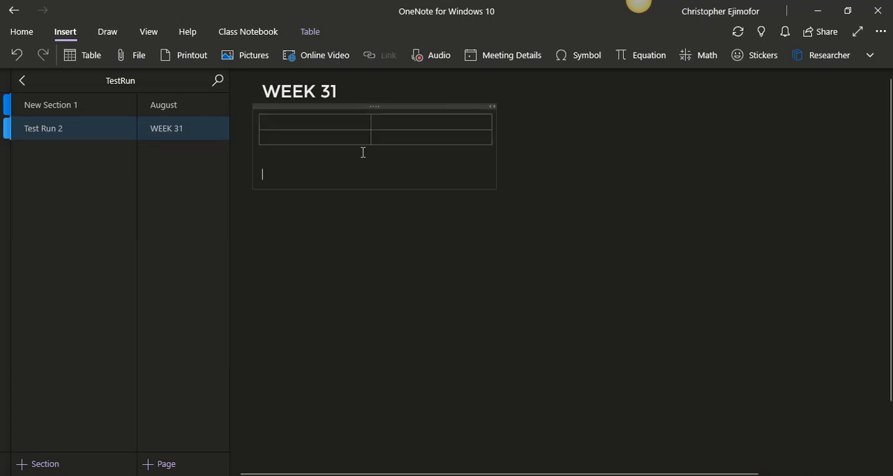
Enter Saturday in the table's first cell, and delete the whole table
click(326, 127)
text(S)
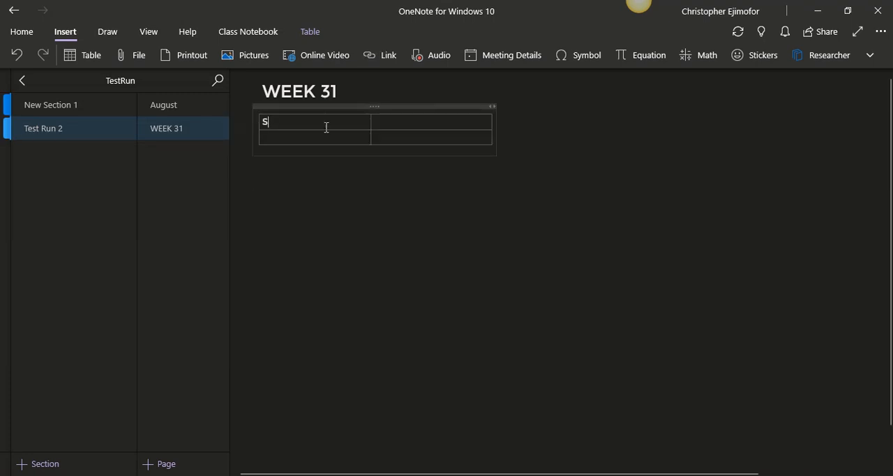
text(aturday)
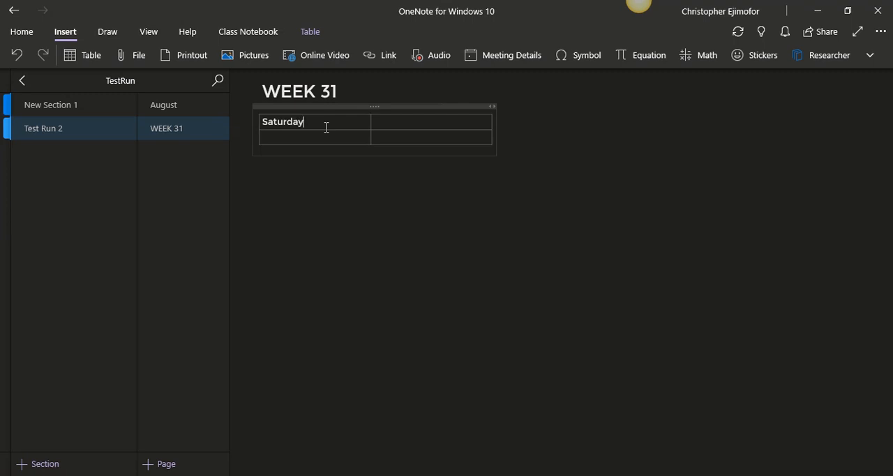
click(459, 105)
key(Delete)
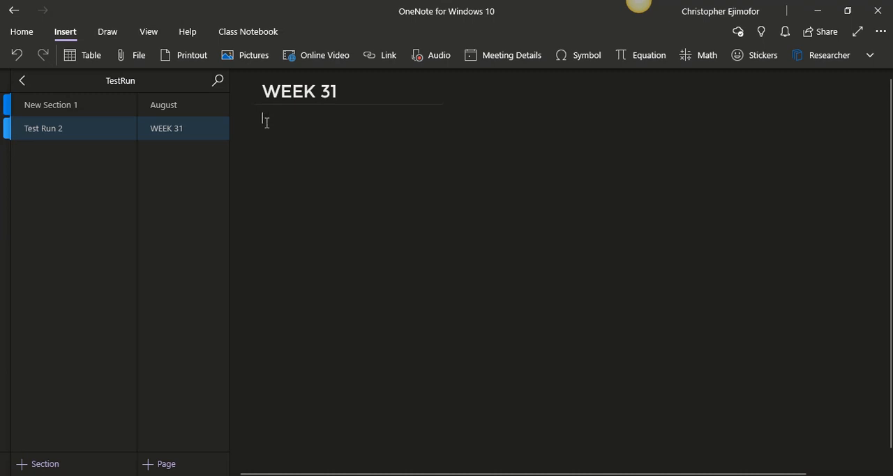
Start a table from the heading DAYS below the page title, and delete it
key(Tab)
key(BackSpace)
text(DAYS)
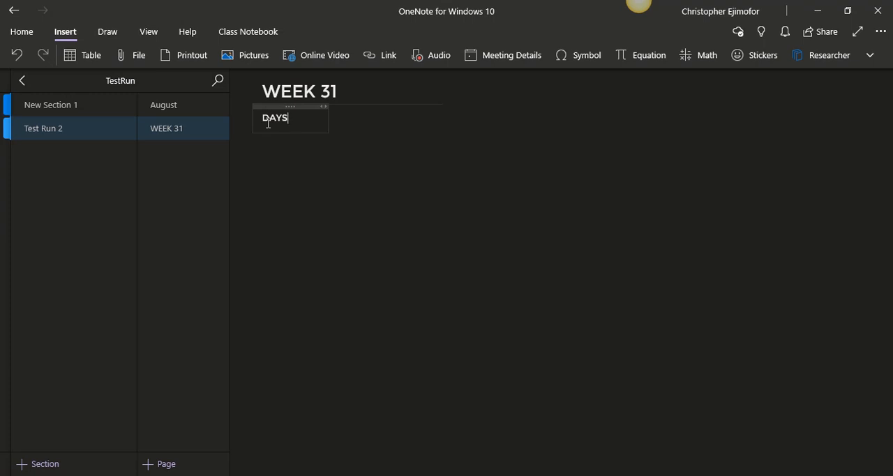
key(Tab)
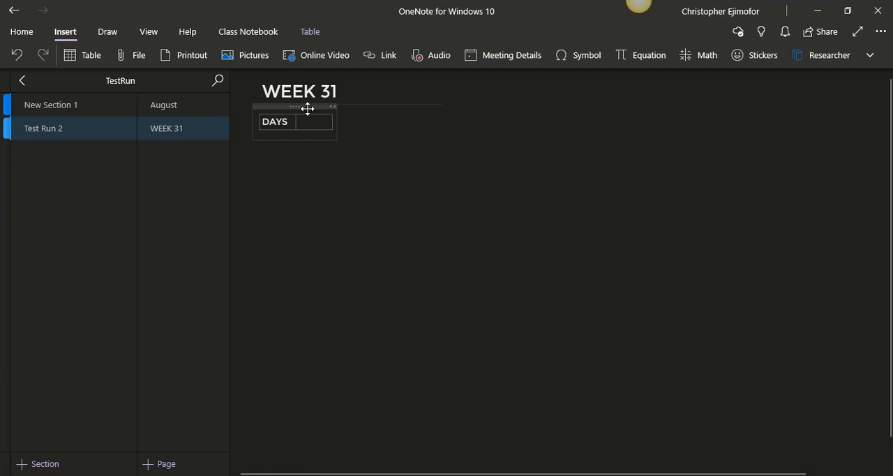
click(307, 108)
key(Delete)
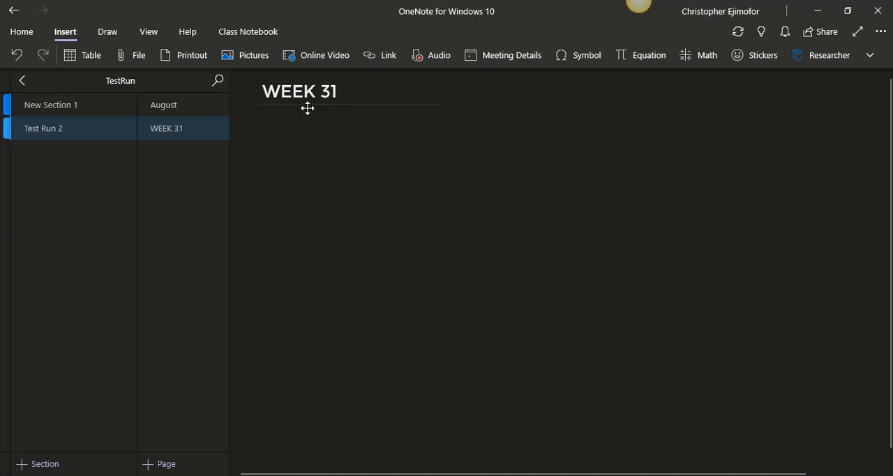
Create a one-row table below the WEEK 31 title with the headers DAY and SCHEDULES/ACTIVIES, and widen both columns
click(267, 122)
text(DAY)
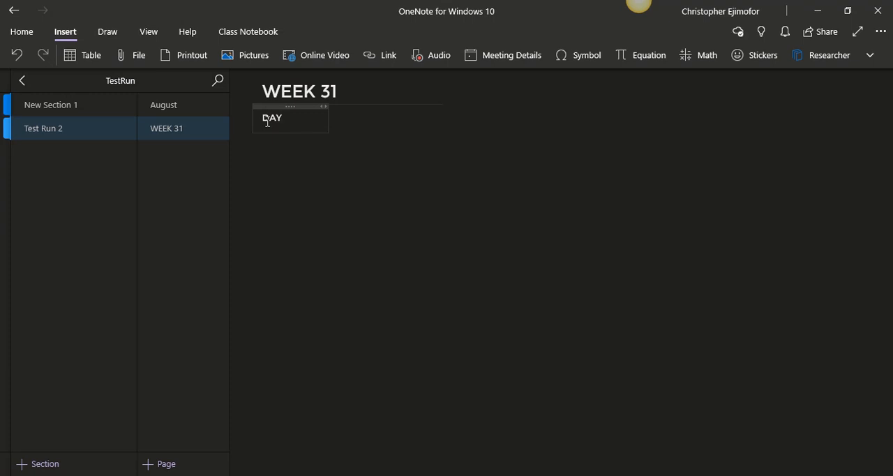
key(Tab)
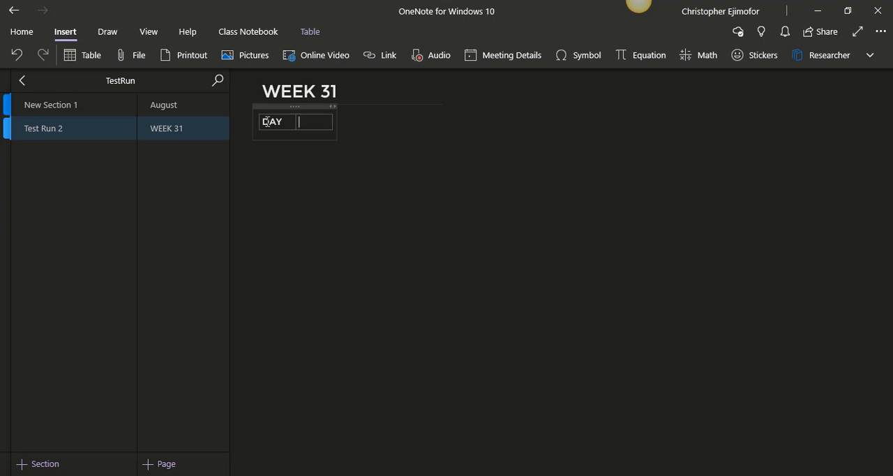
text(SCHEDULES)
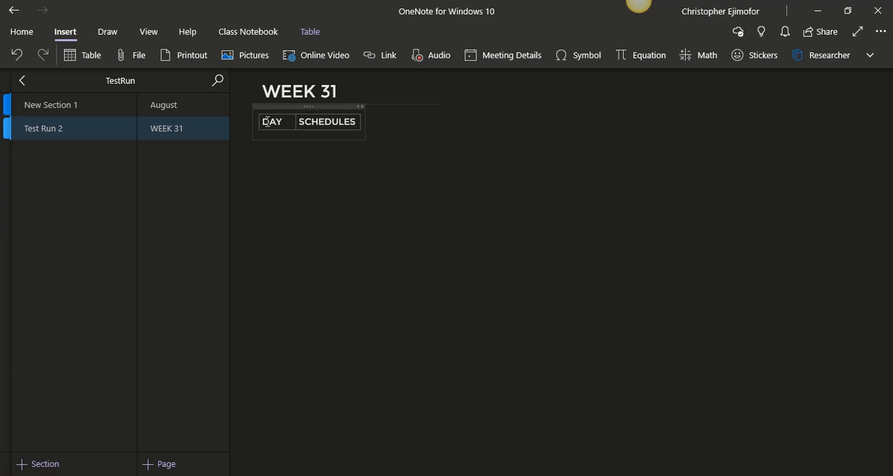
text(/ACT)
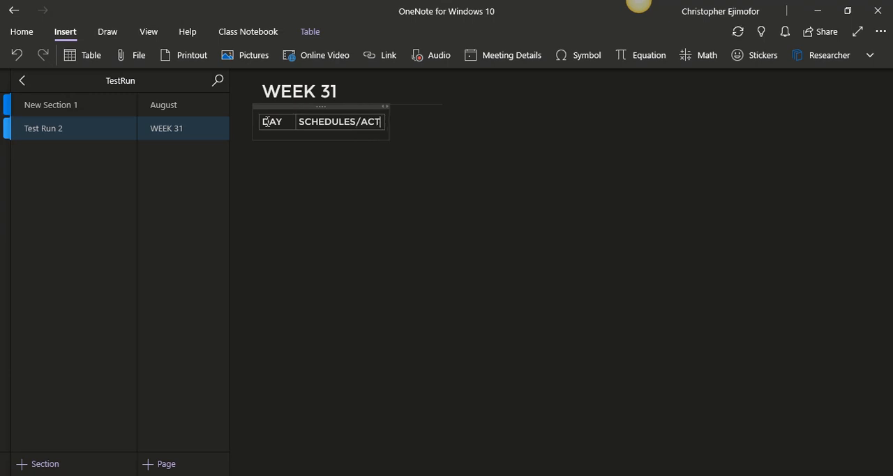
text(IVIES)
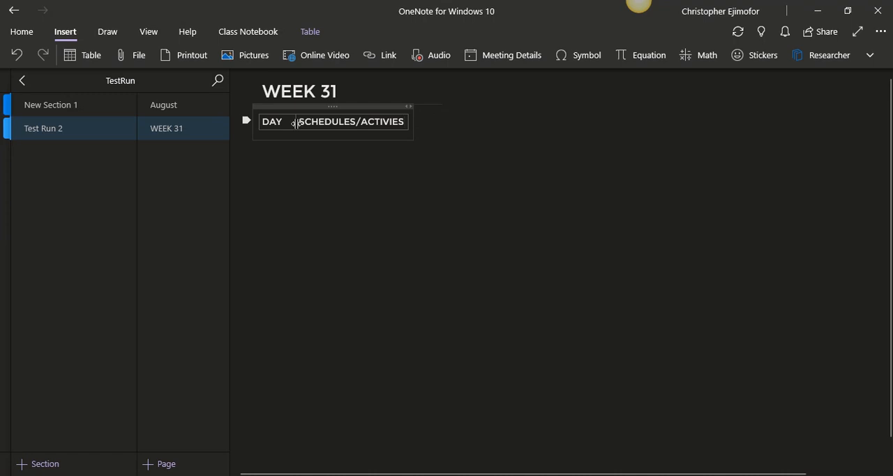
drag(296, 124, 327, 121)
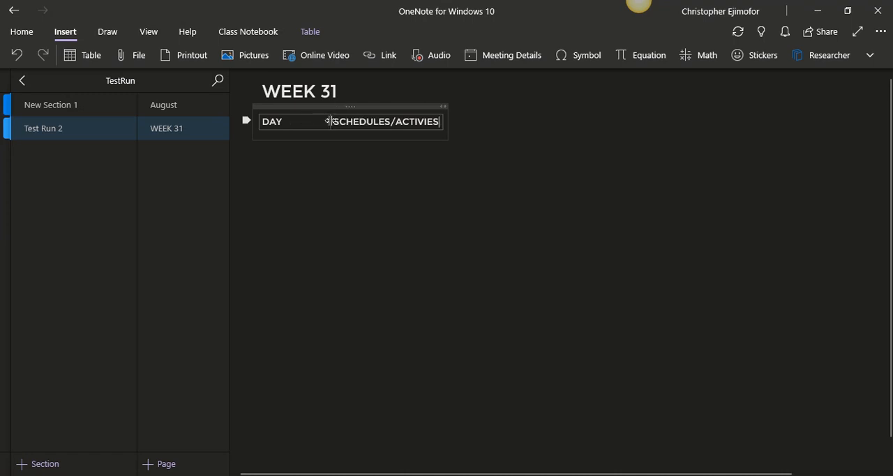
drag(443, 120, 454, 120)
Center the text of both header cells and narrow the note container to fit the table
drag(262, 121, 349, 115)
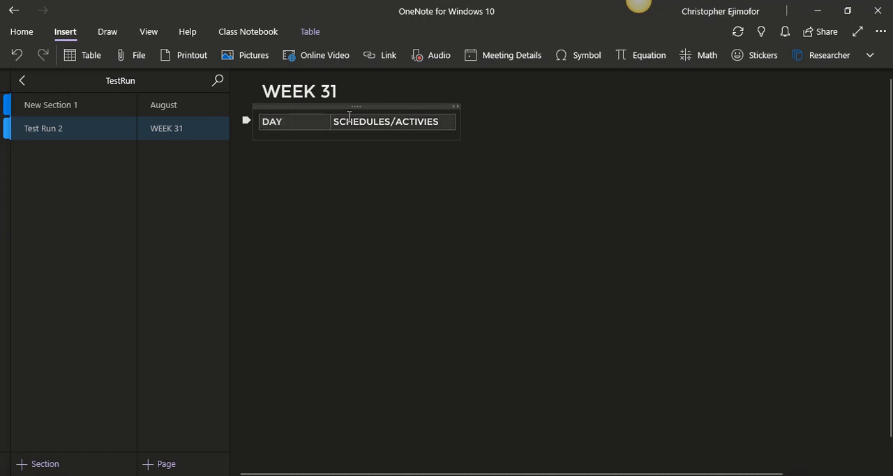
click(449, 120)
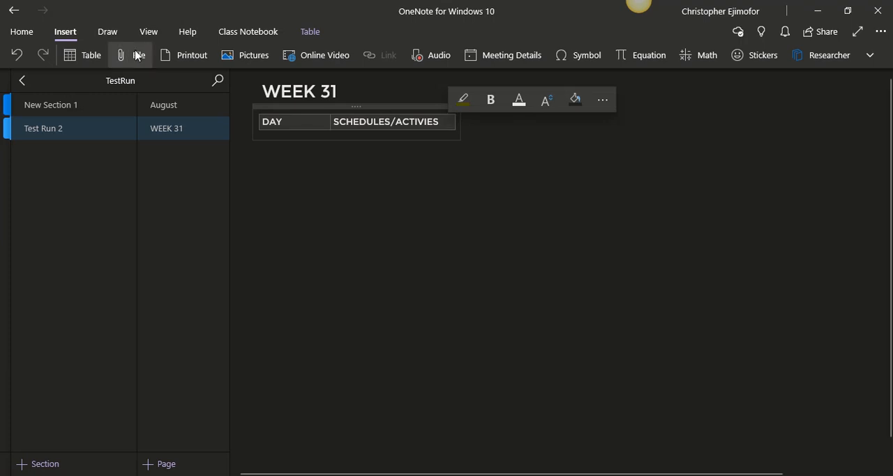
click(33, 38)
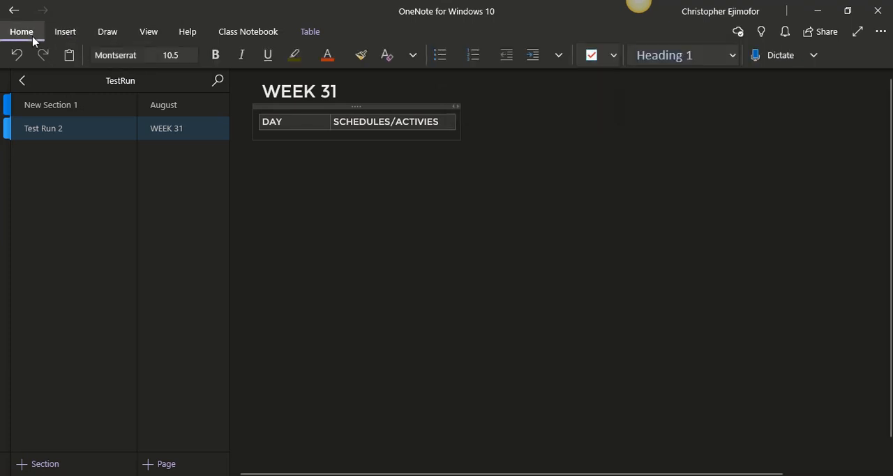
click(558, 56)
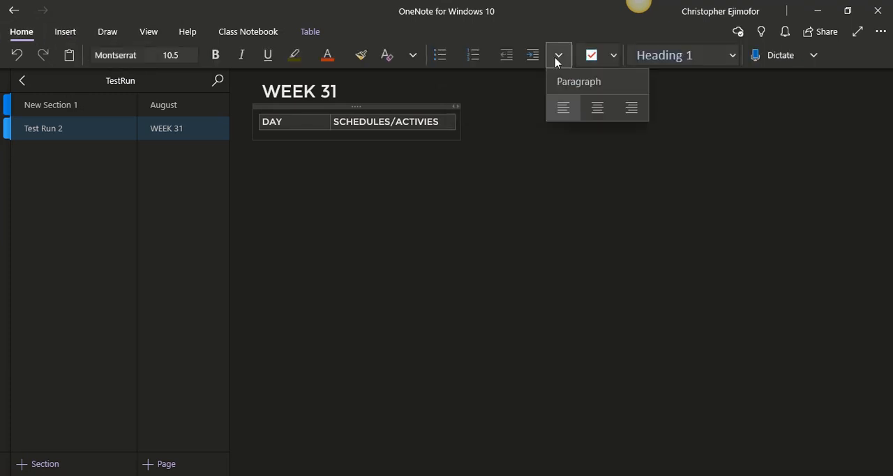
click(590, 105)
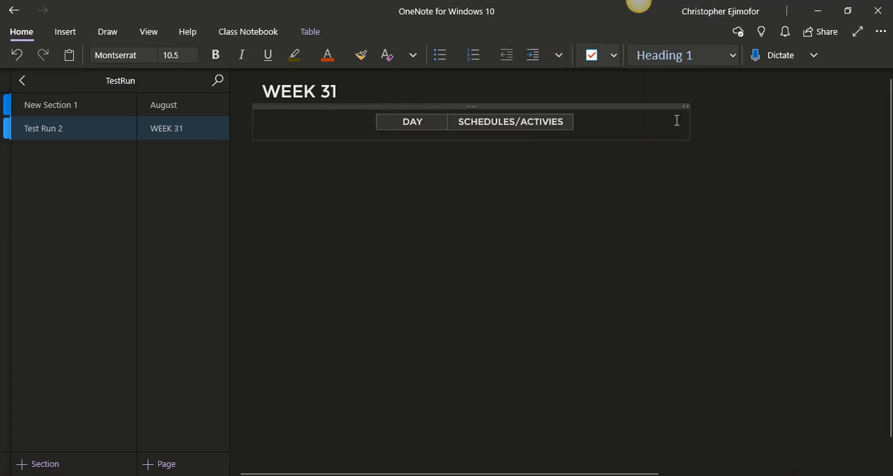
drag(686, 120, 453, 136)
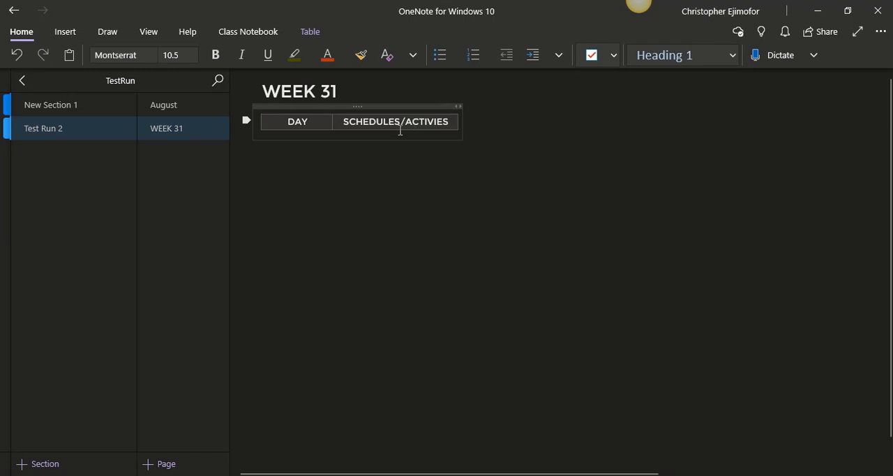
Shade the DAY and SCHEDULES/ACTIVIES header row with the orange theme color
click(312, 38)
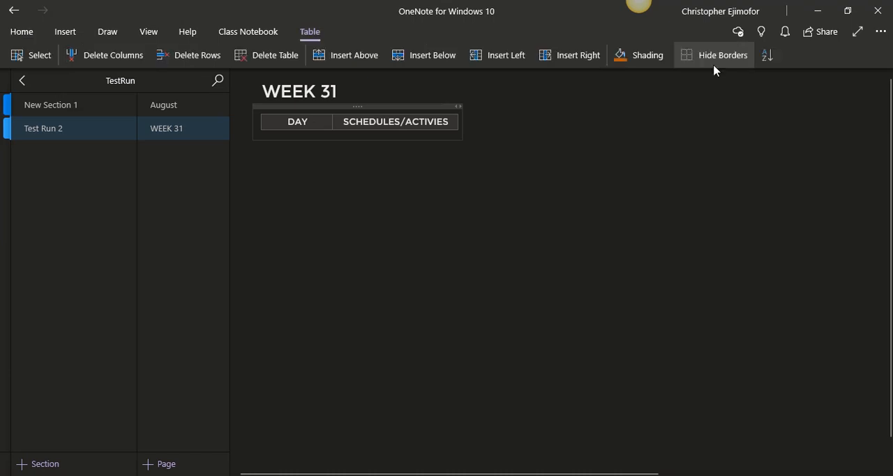
click(666, 61)
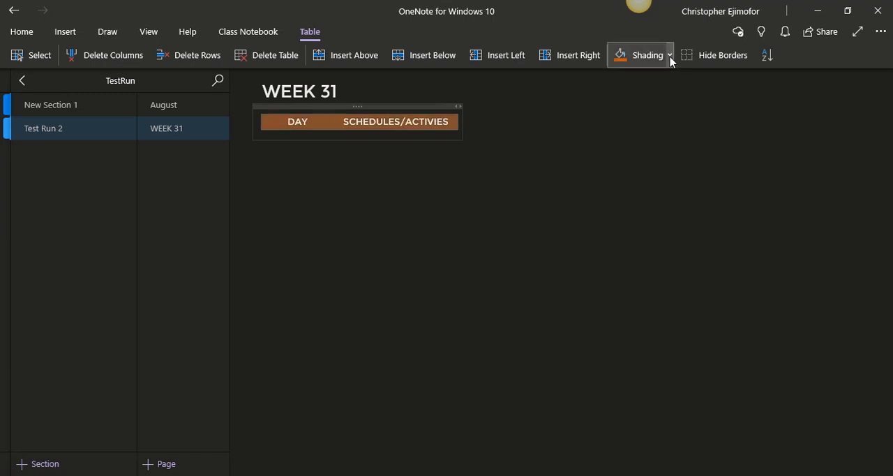
click(670, 58)
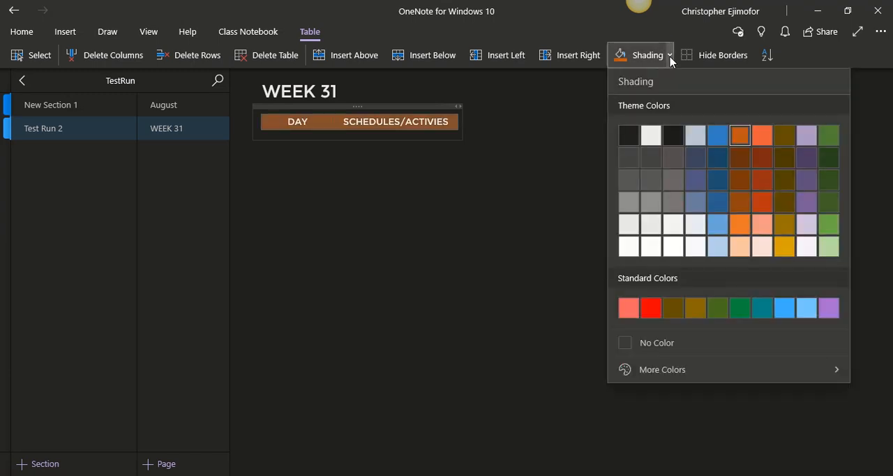
click(739, 137)
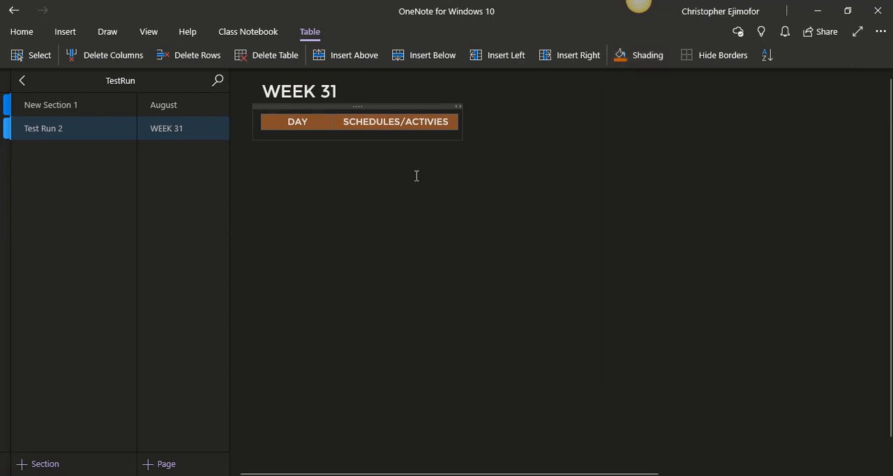
click(417, 175)
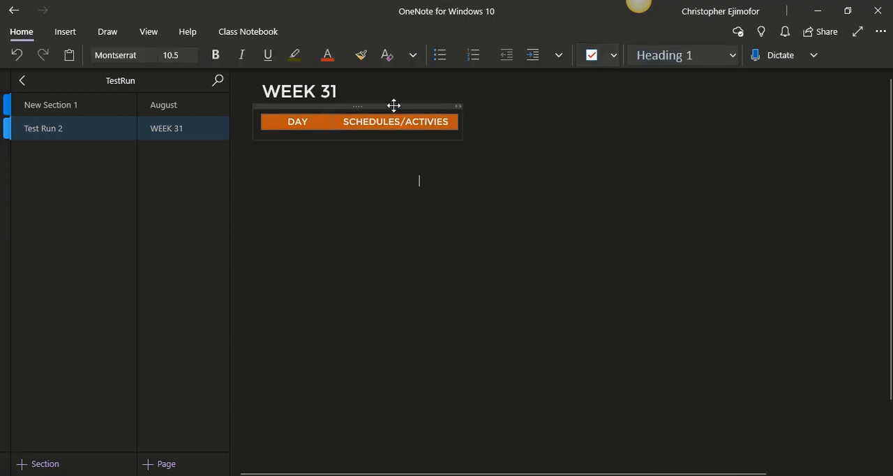
Nudge the table container into line with the WEEK 31 title and add a second row below the header
mouse_move(393, 105)
mouse_down()
mouse_move(372, 103)
mouse_move(409, 105)
mouse_move(391, 106)
mouse_up()
click(592, 181)
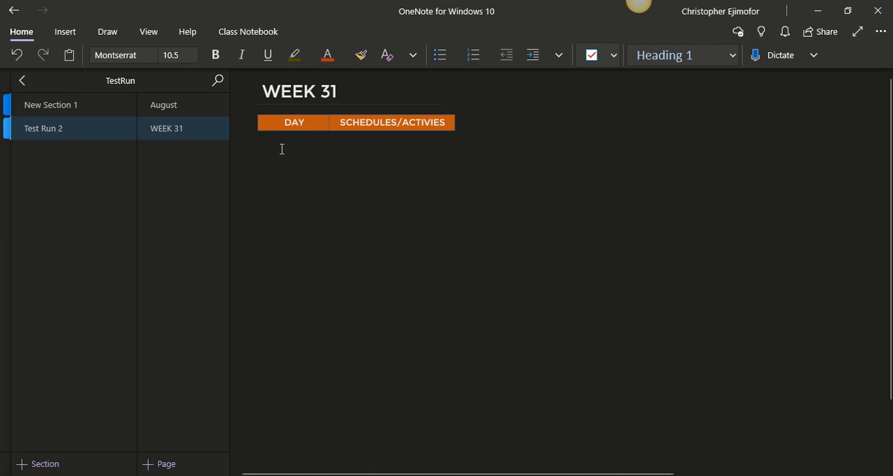
click(413, 137)
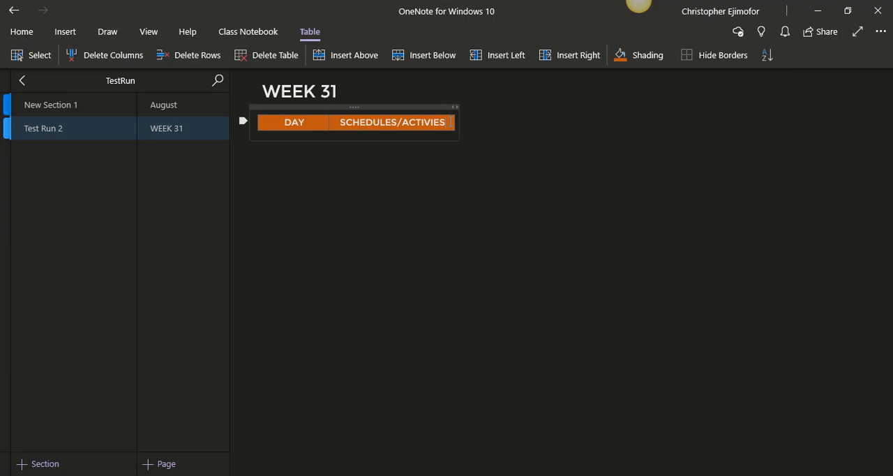
key(Return)
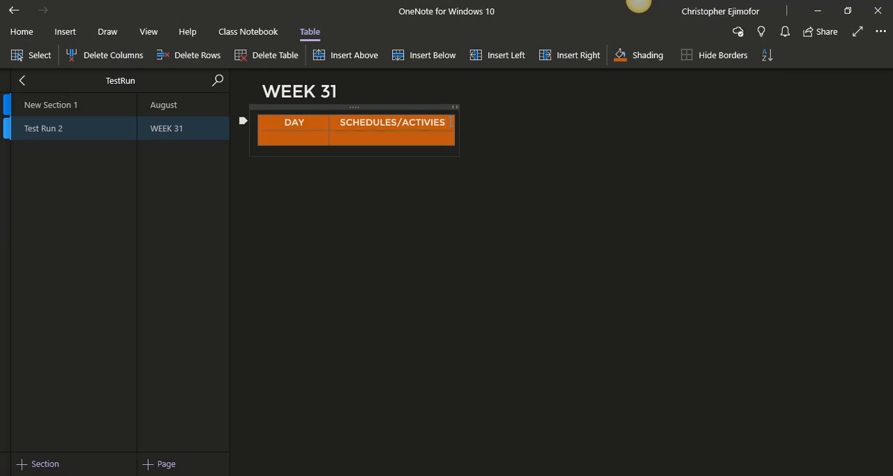
Enter Saturday in the DAY column of the second row and add two blank lines under SCHEDULES/ACTIVIES to heighten the row
click(281, 132)
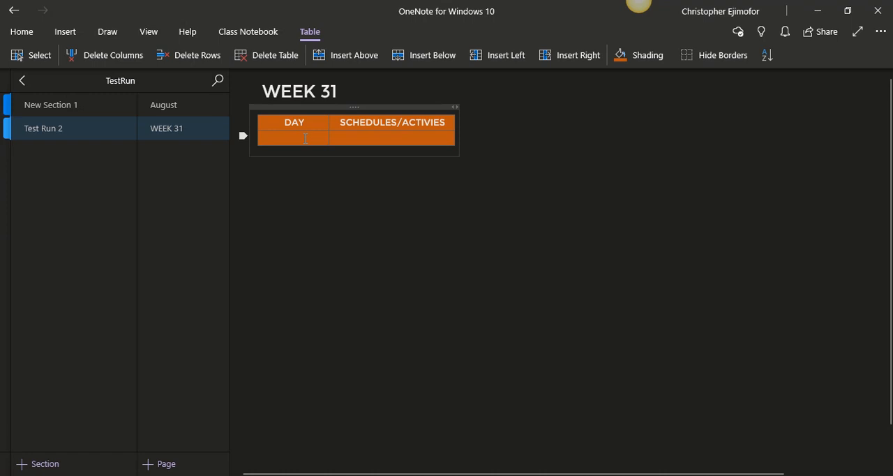
text(Saturday)
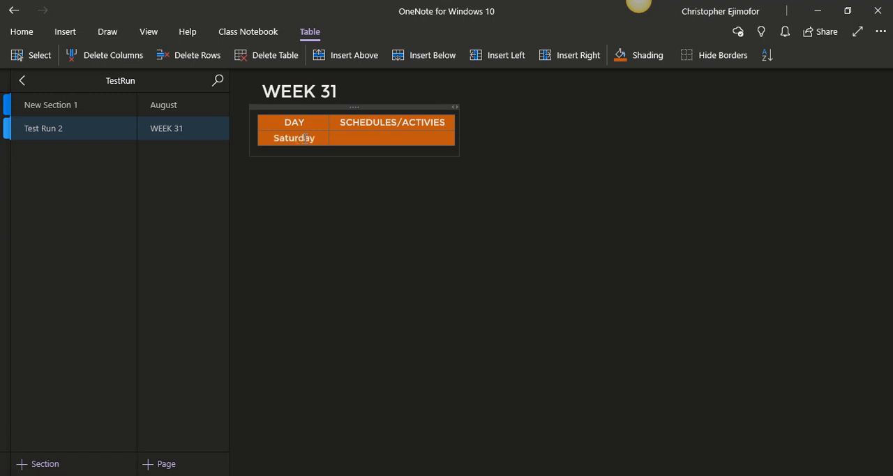
click(372, 139)
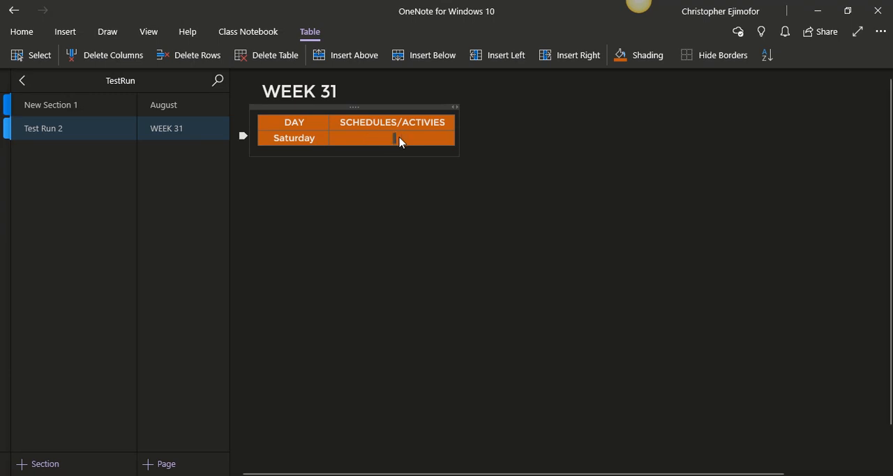
key(Return)
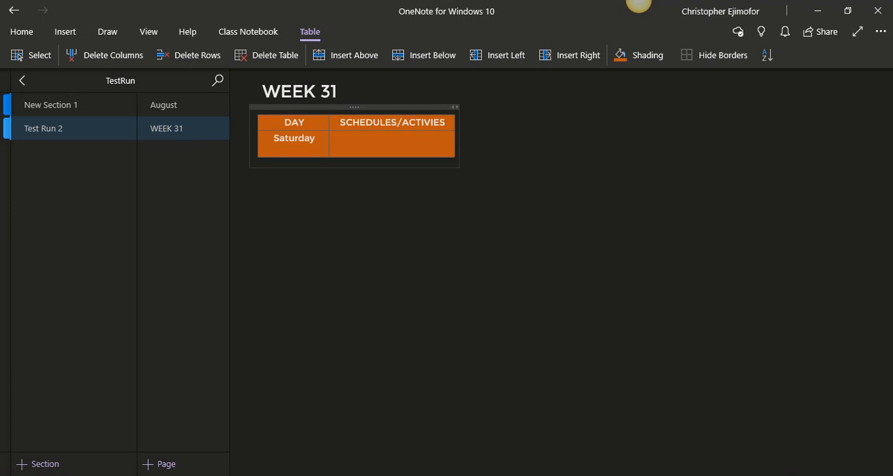
key(Return)
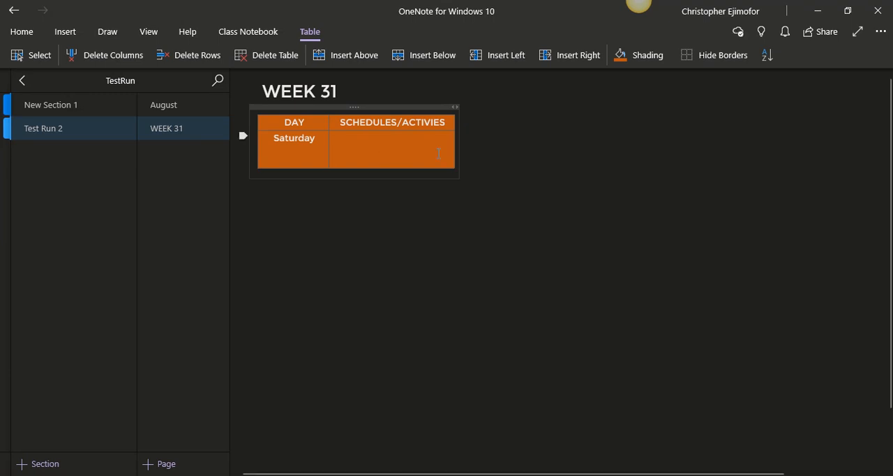
Remove the orange shading from both cells of the Saturday row by setting it to No Color
drag(356, 150, 307, 151)
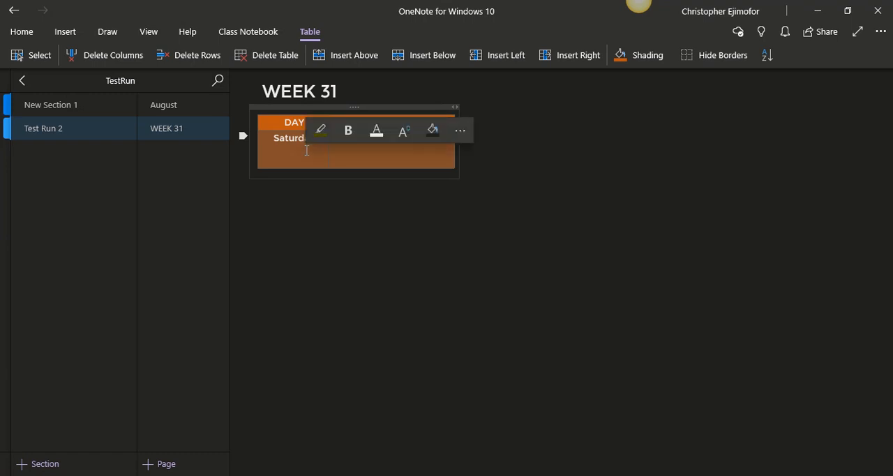
click(444, 136)
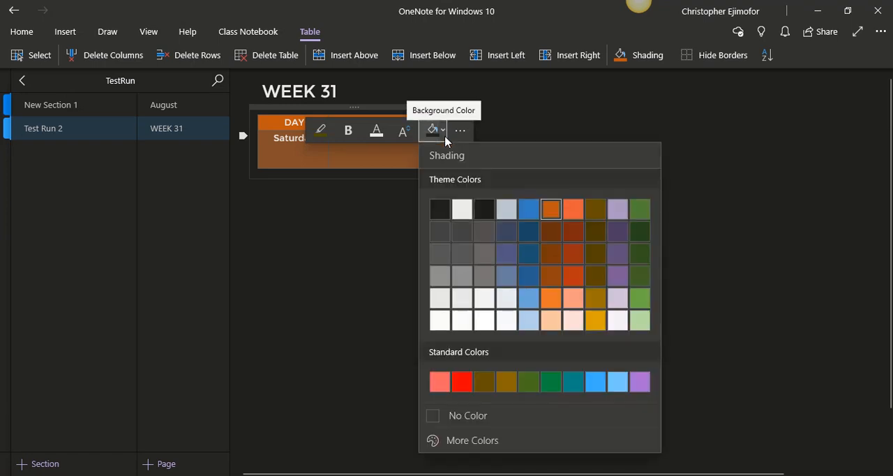
click(424, 416)
click(391, 305)
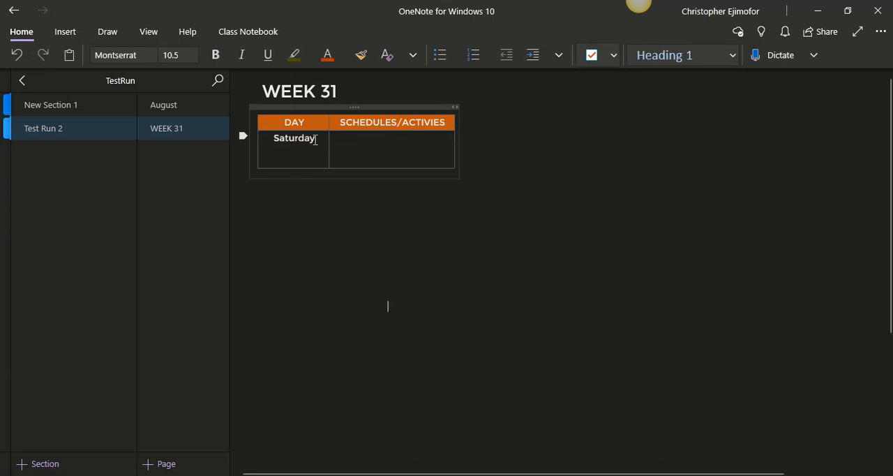
View the Week 27 page in New Section 1, follow its WEDNESDAY link to the daily planner, and return to Test Run 2
click(75, 108)
click(180, 130)
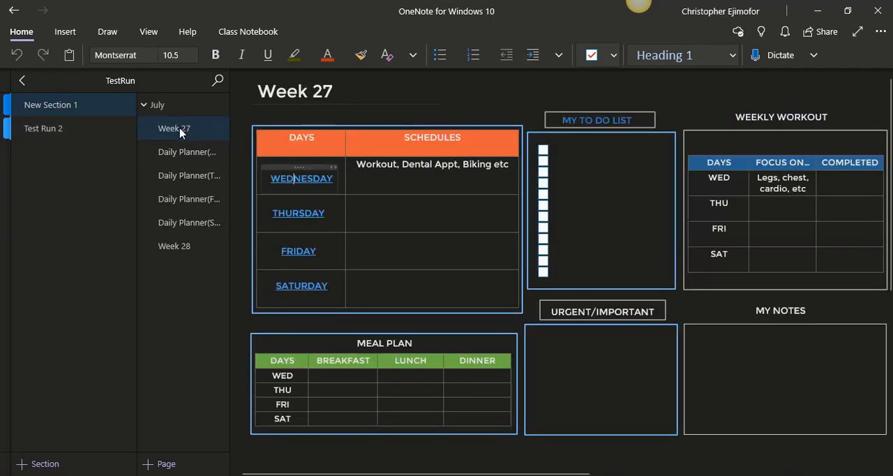
click(308, 182)
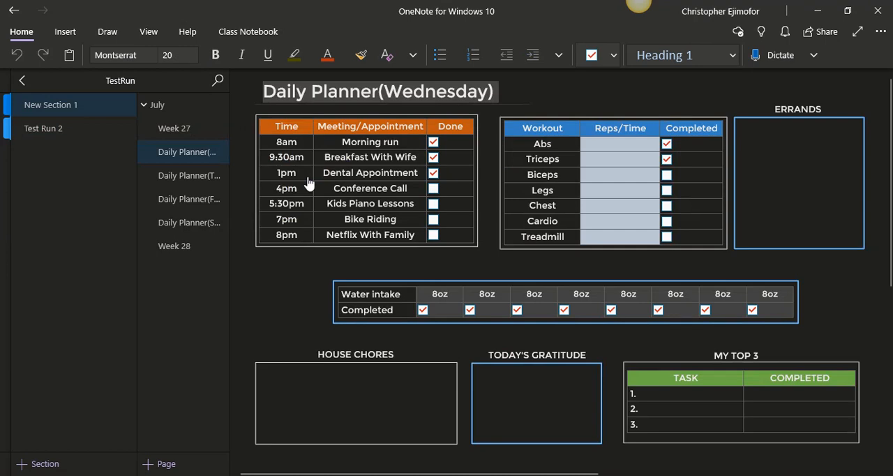
click(66, 136)
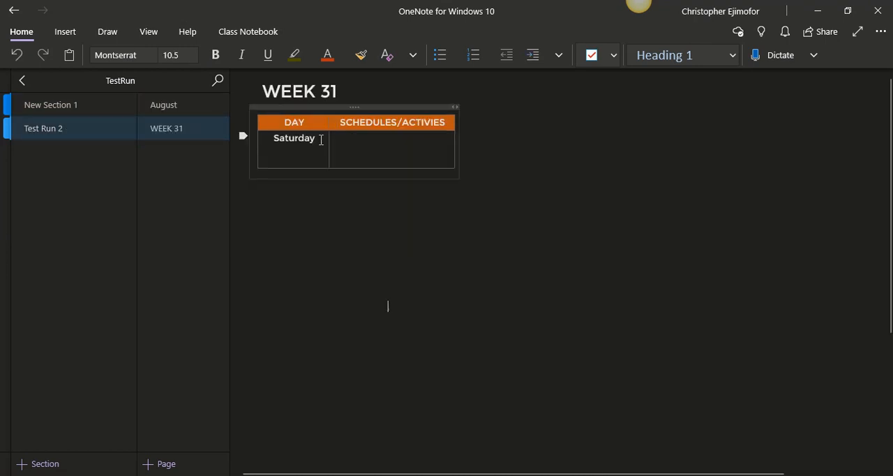
Examine which commands are offered for the selected word Saturday inside the table cell
drag(318, 139, 275, 142)
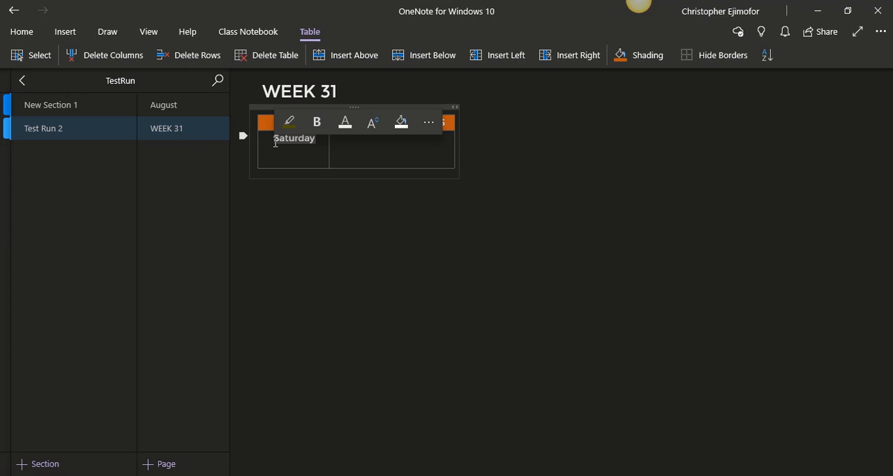
right_click(276, 142)
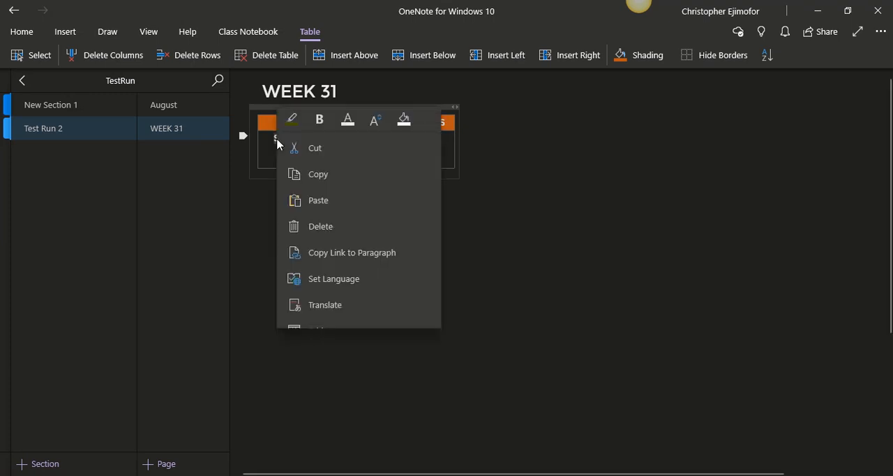
click(530, 195)
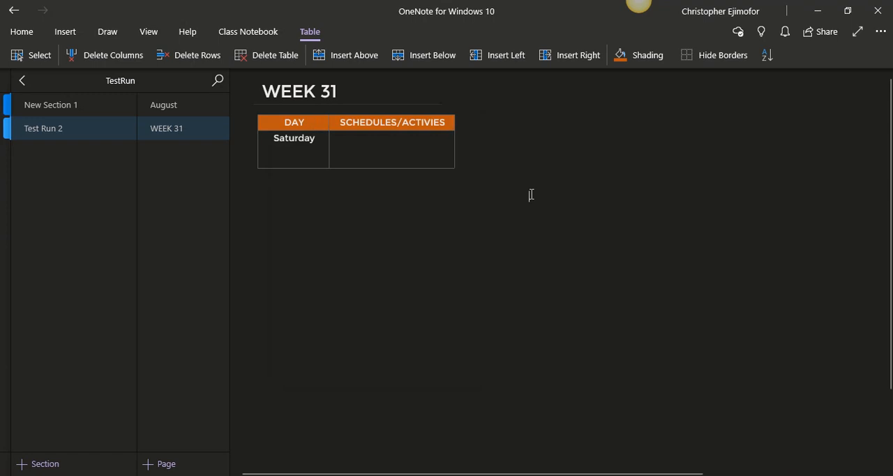
Delete Saturday from the DAY cell and enter it in a separate text container beside the table
double_click(309, 143)
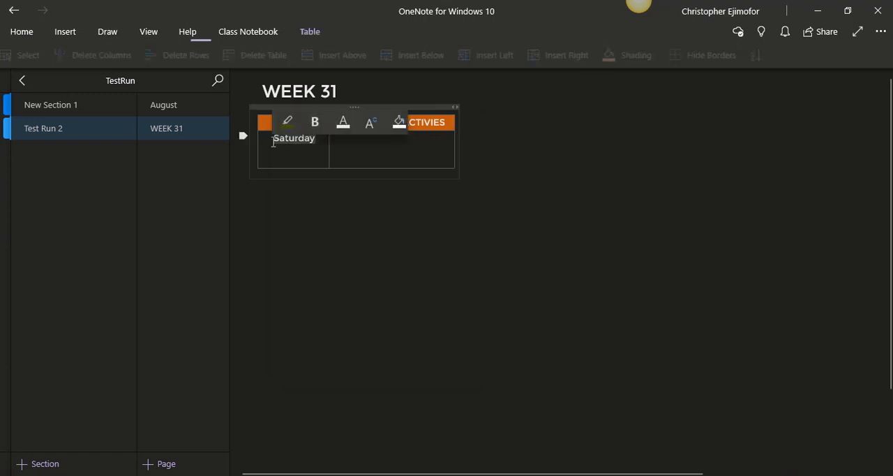
key(Delete)
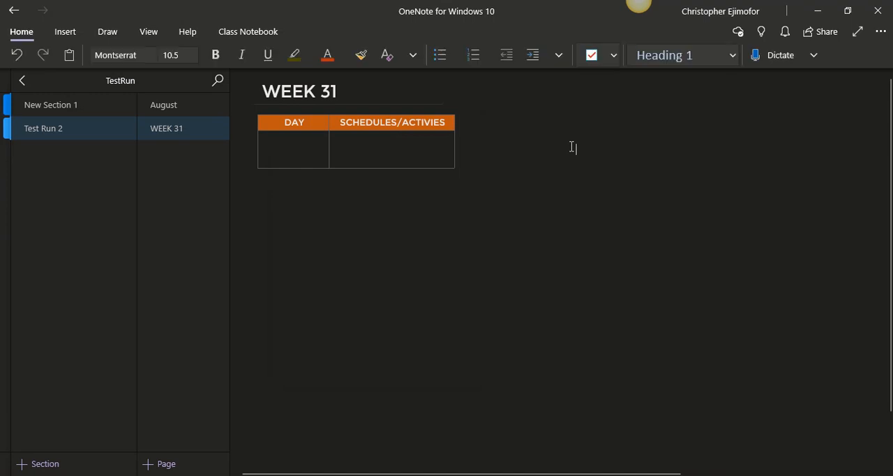
text(Sat)
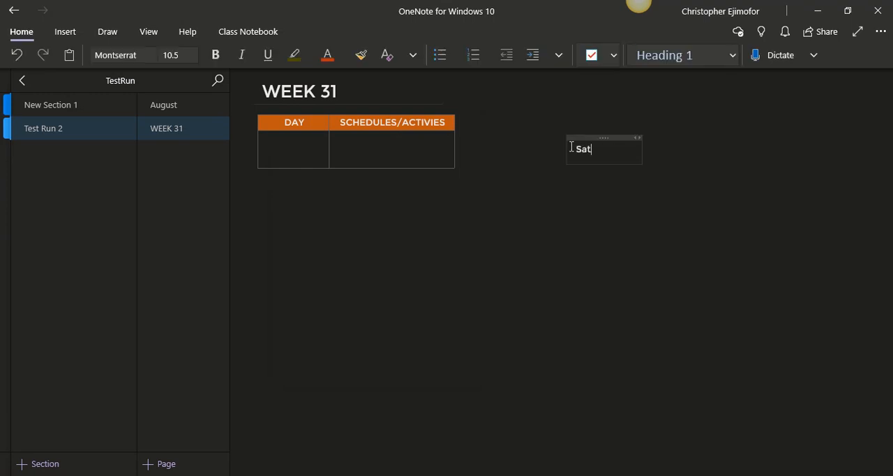
text(urday)
drag(655, 158, 636, 155)
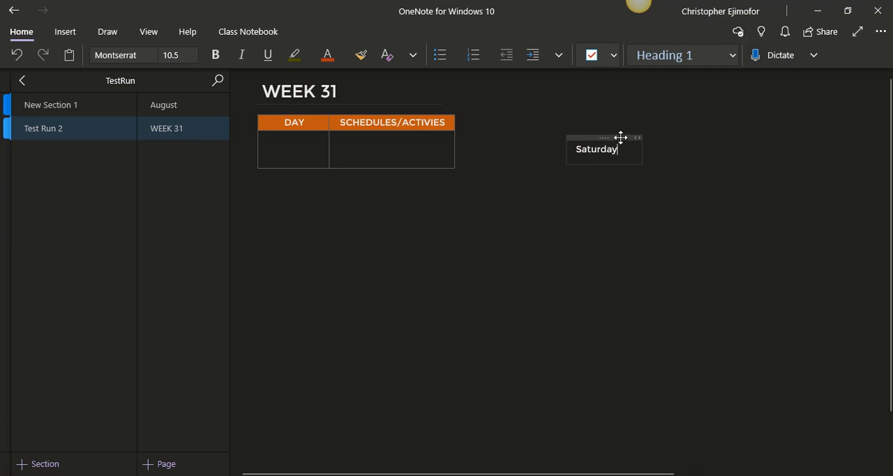
Try placing the Saturday container over the empty DAY cell, check its available commands there, and move it back beside the table
drag(620, 138, 319, 134)
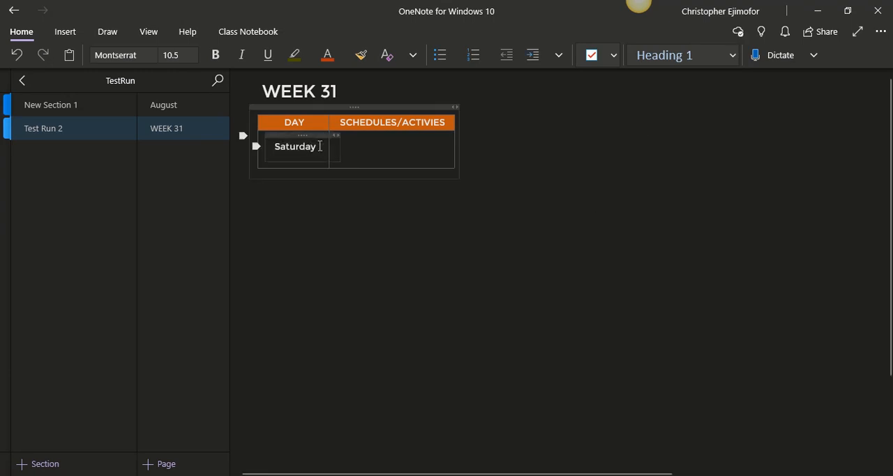
double_click(320, 146)
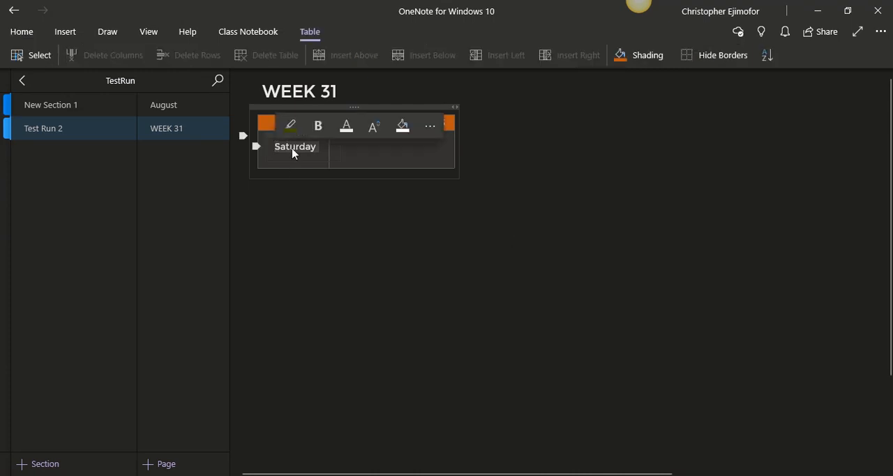
right_click(293, 152)
click(588, 231)
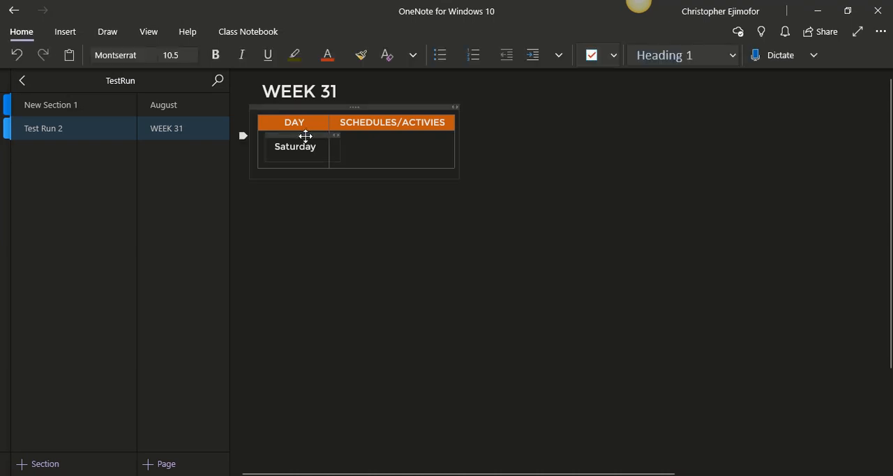
drag(305, 137, 548, 164)
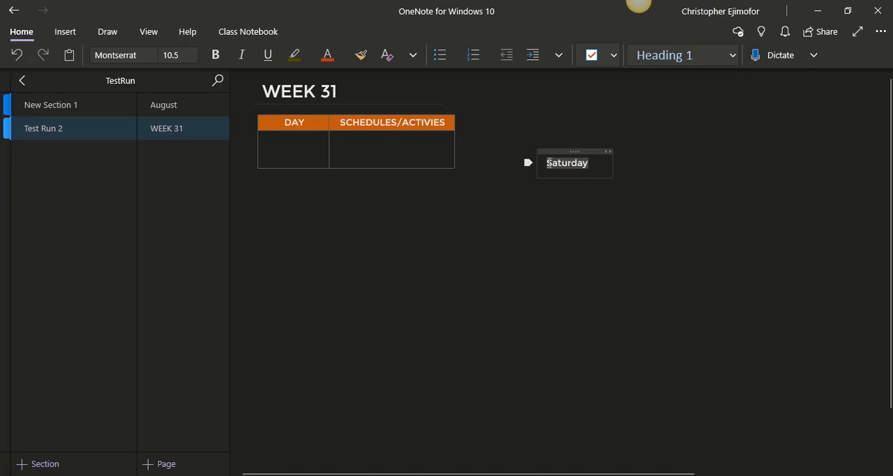
Check the Link command for the standalone Saturday text, view the Wednesday daily planner in New Section 1, and return to Test Run 2
right_click(548, 164)
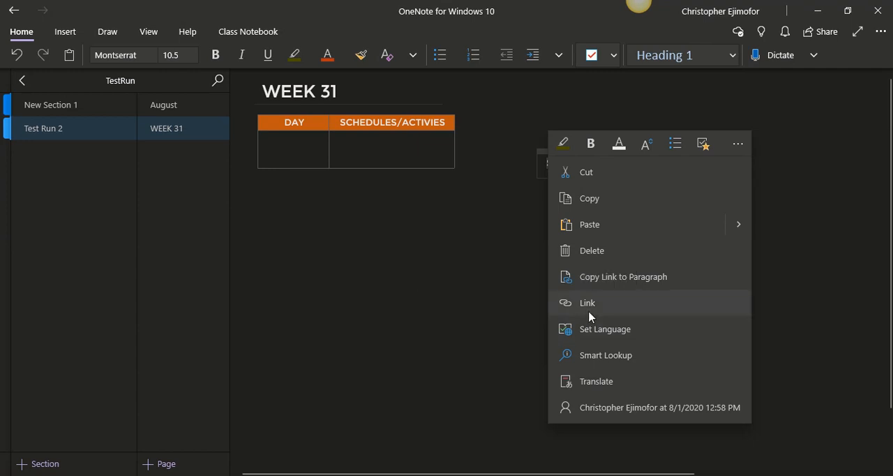
click(519, 303)
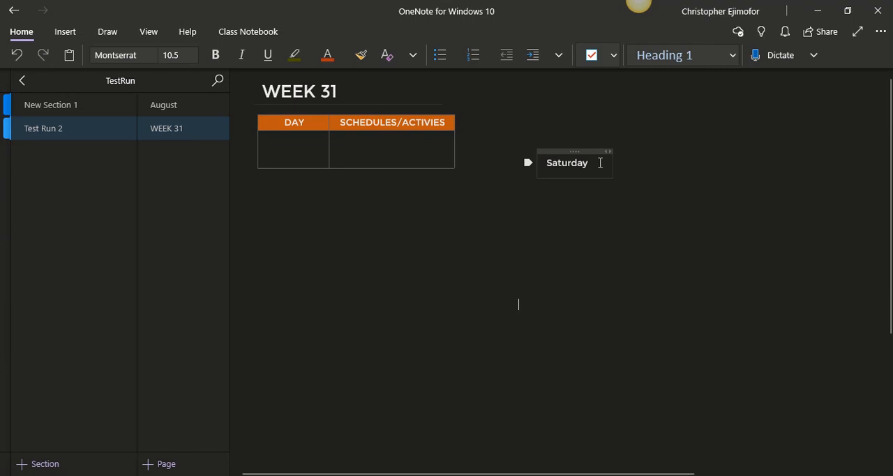
click(90, 100)
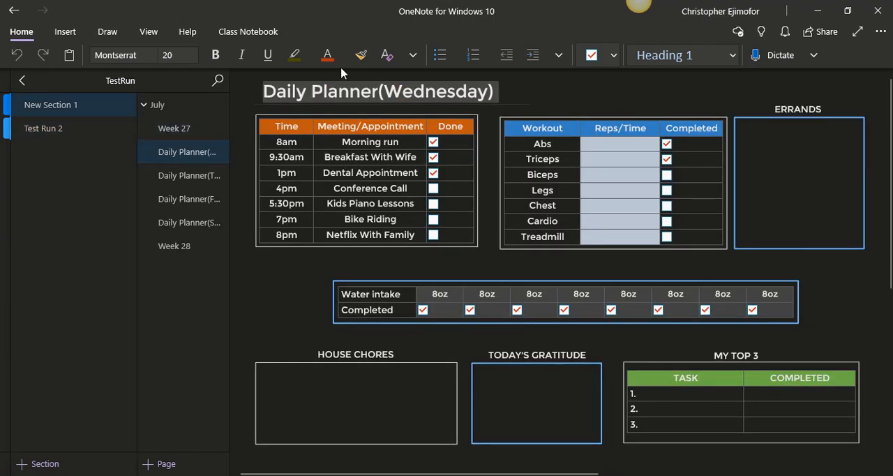
click(78, 137)
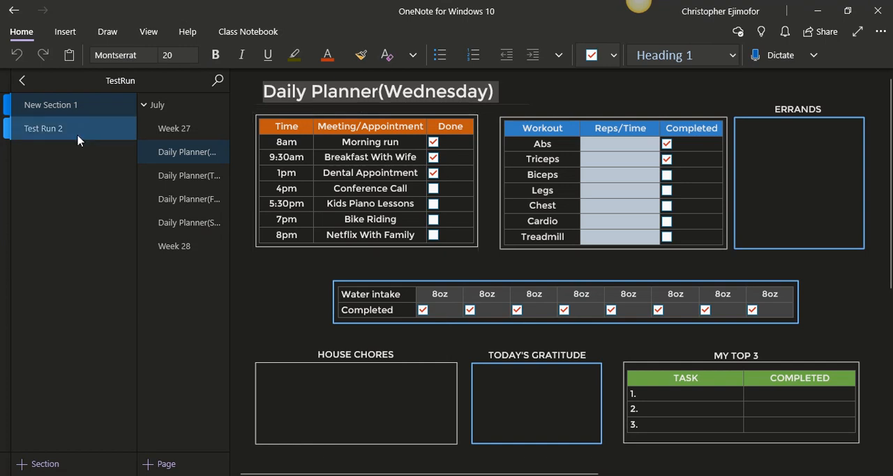
Add a new page to the Test Run 2 section and delete its date and time stamp
click(174, 464)
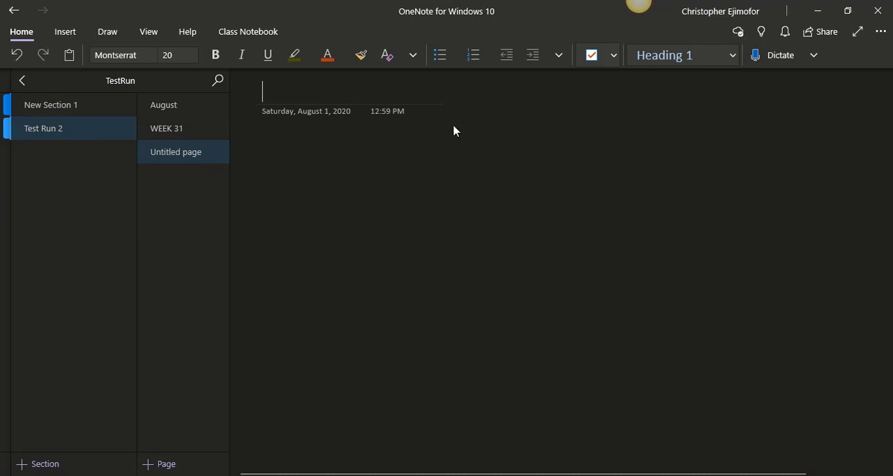
click(255, 114)
key(Delete)
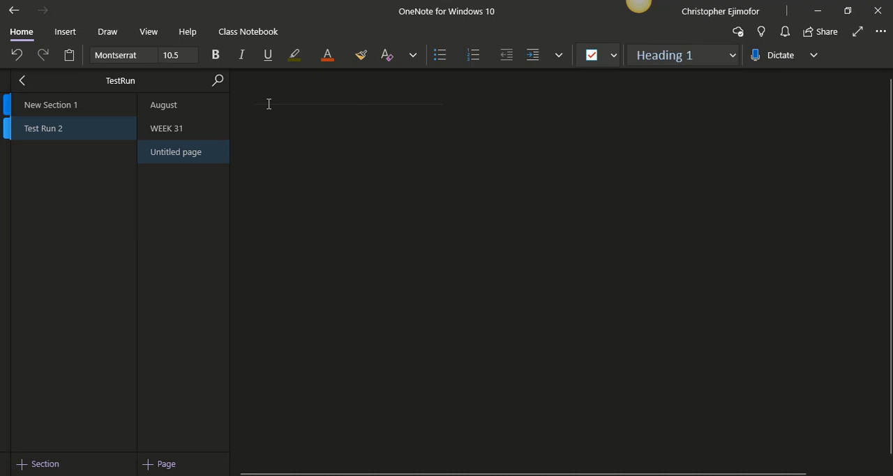
click(269, 103)
text(Daily Planner)
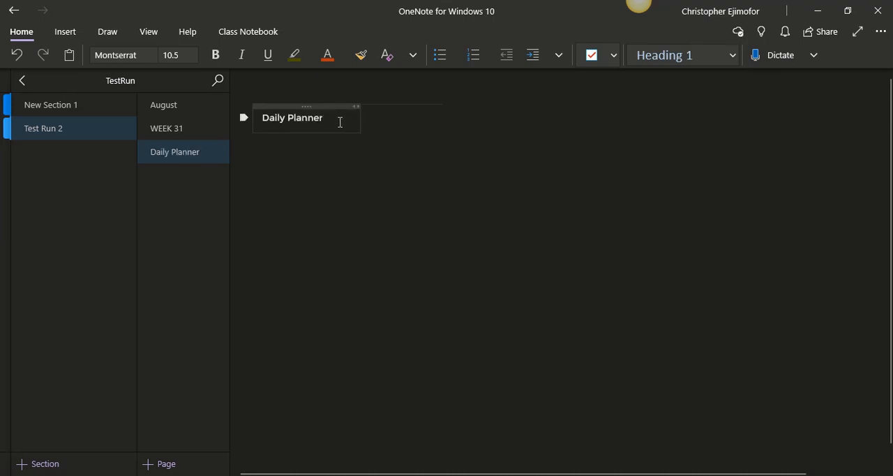
drag(340, 122, 253, 120)
key(BackSpace)
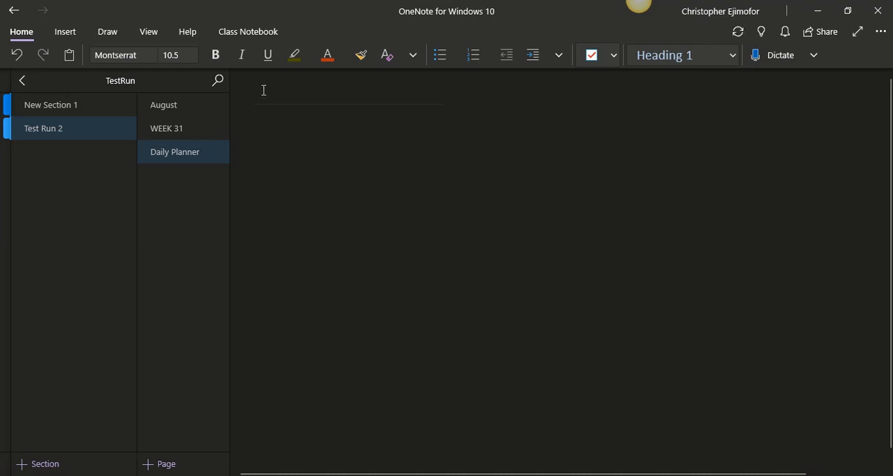
Title the new page Daily Planner(Saturday)
text(Da)
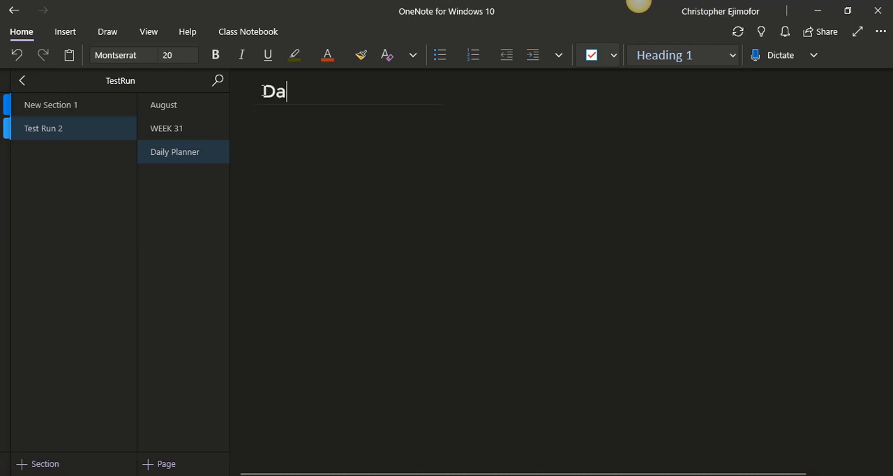
text(ily Planner)
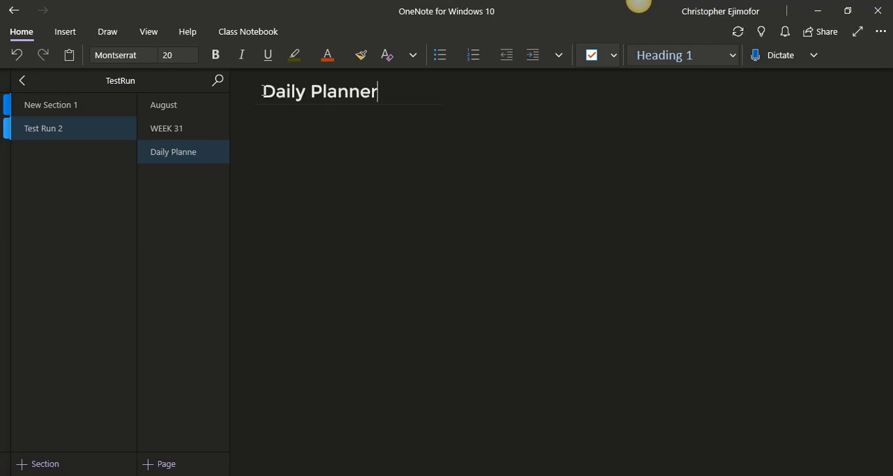
text((Sat)
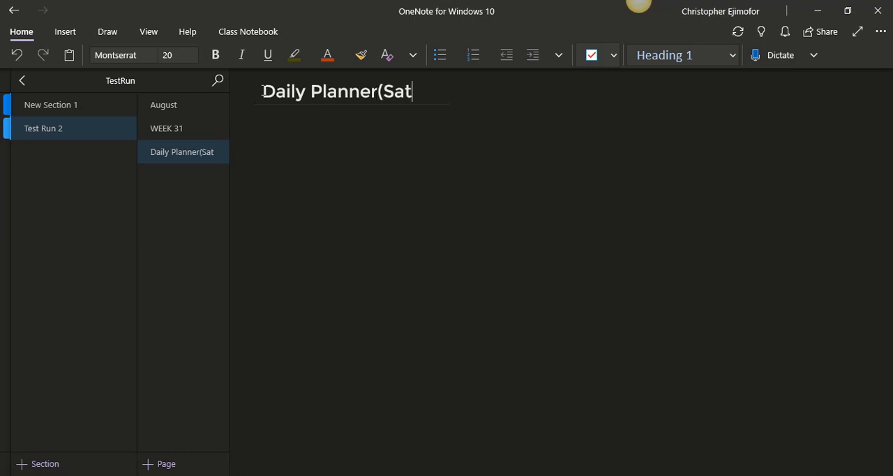
text(urday)
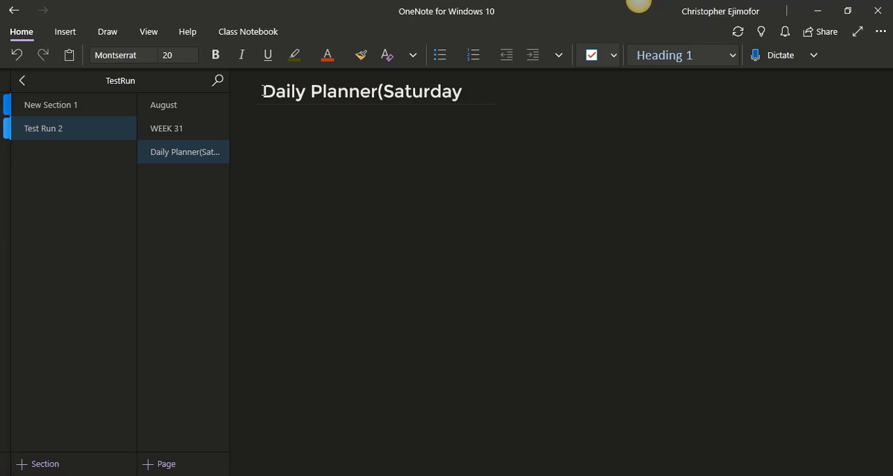
text())
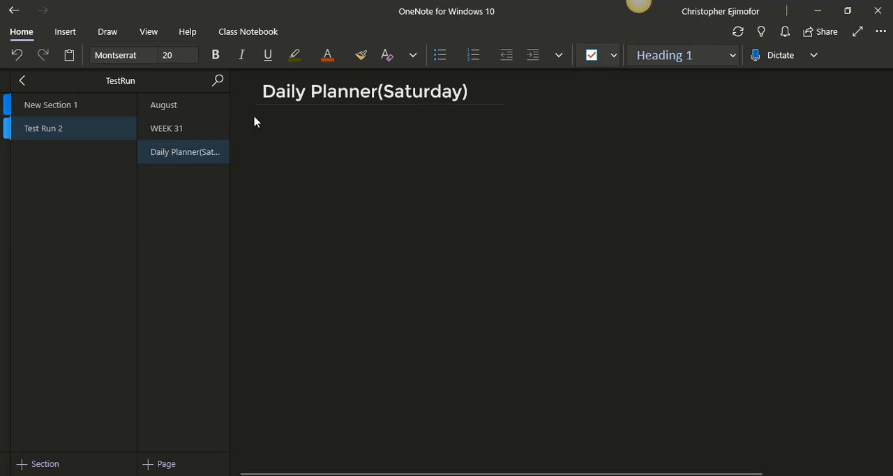
Copy the link to the Daily Planner(Saturday) page and apply it to the standalone Saturday text on the WEEK 31 page
right_click(198, 152)
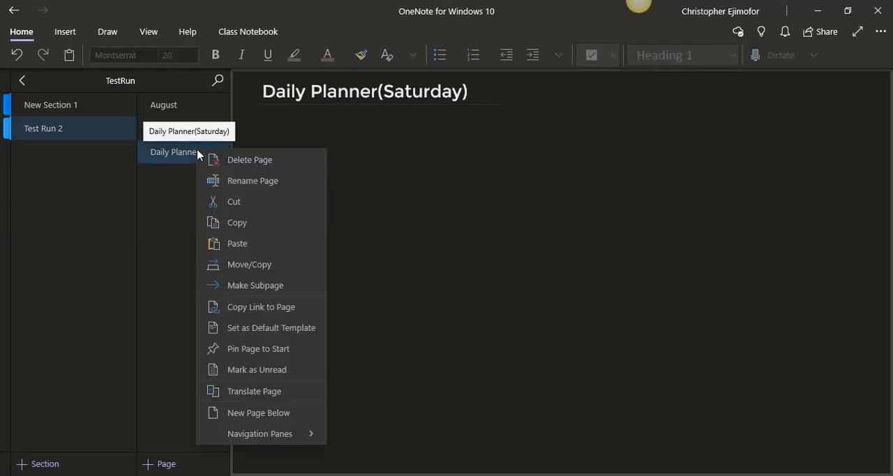
click(253, 308)
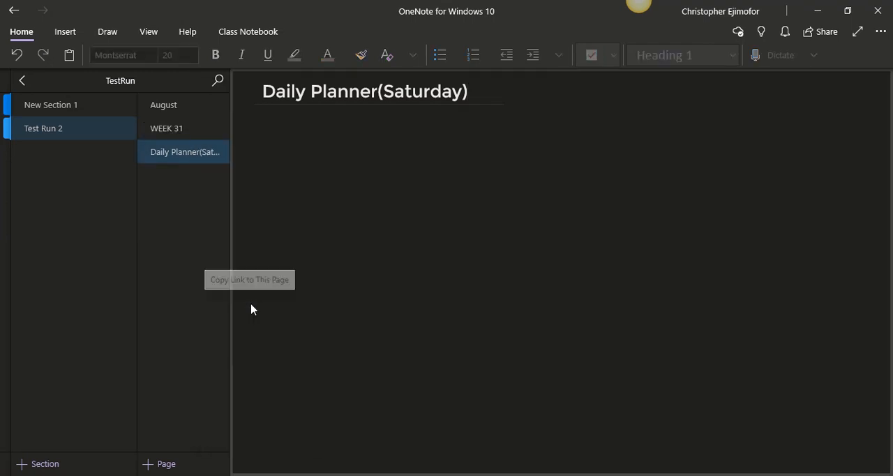
click(181, 131)
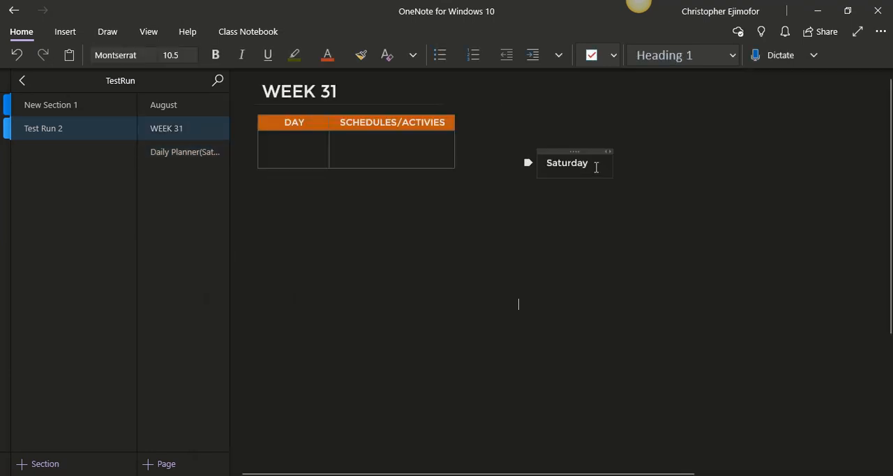
drag(596, 167, 548, 164)
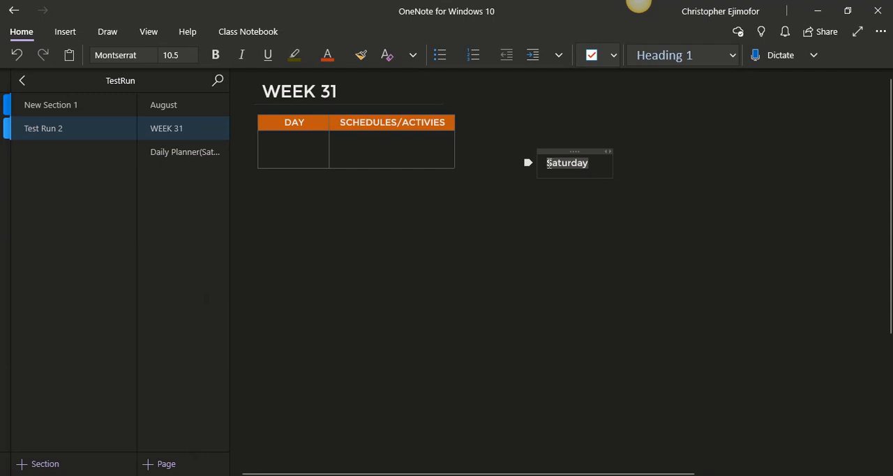
right_click(548, 164)
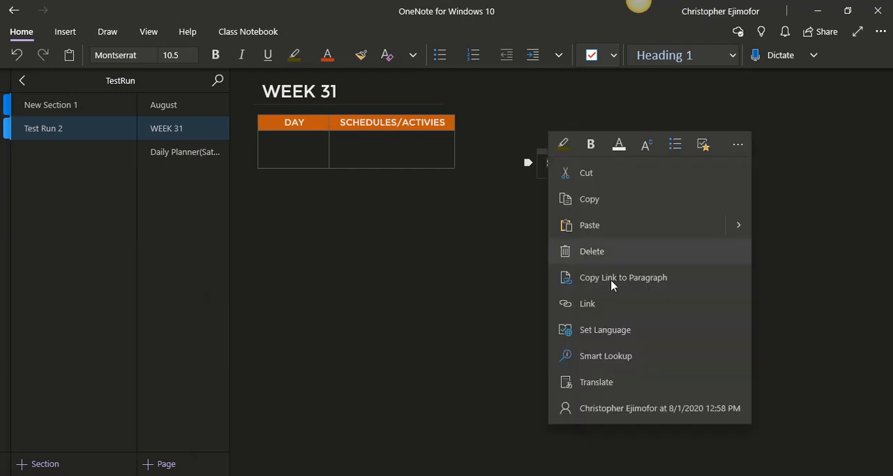
click(612, 302)
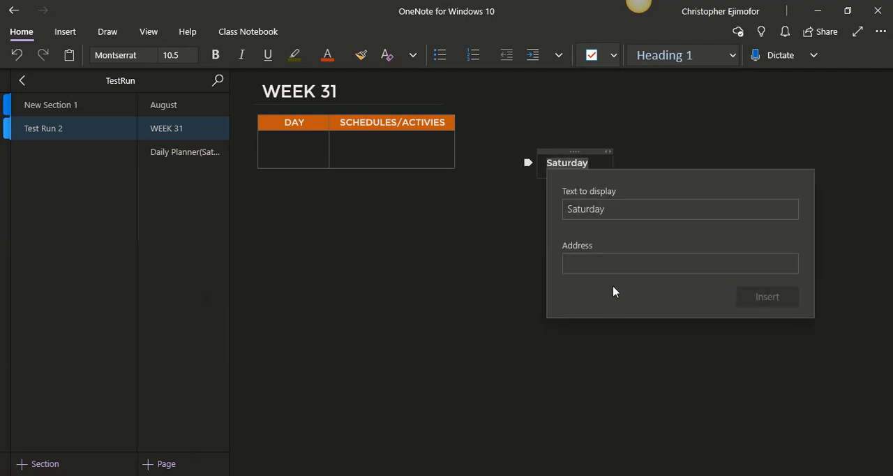
click(614, 259)
key(ctrl+v)
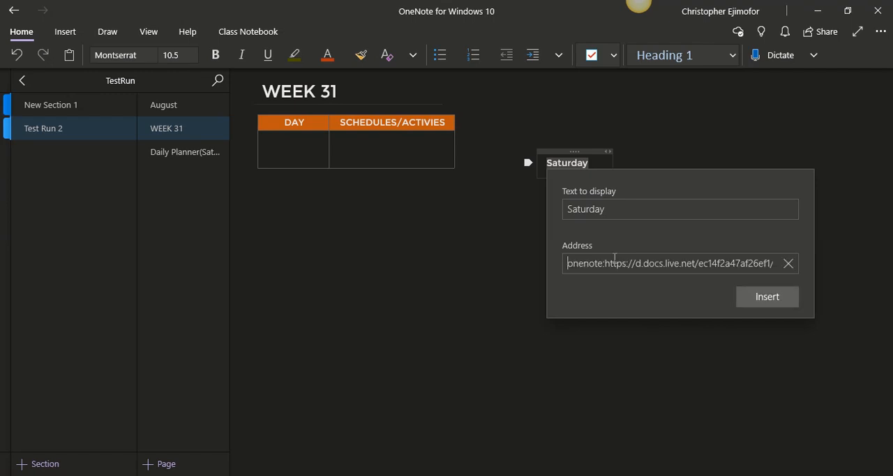
click(770, 299)
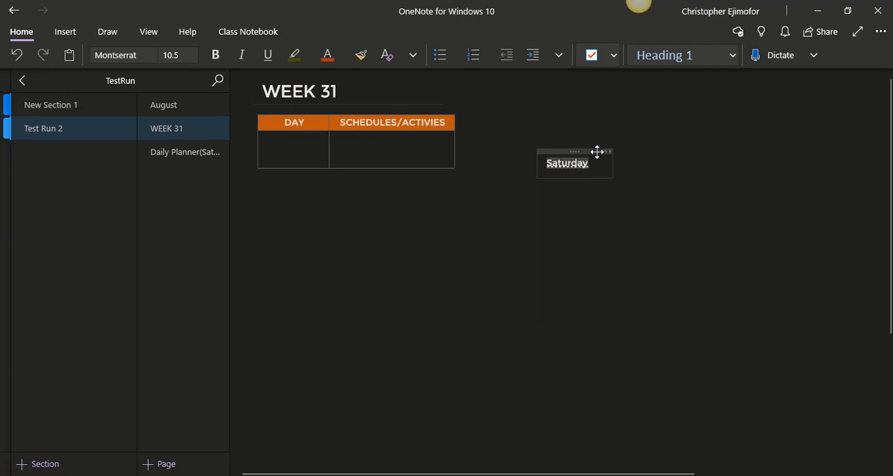
Try placing the linked Saturday container over the empty DAY cell and move it back beside the table
drag(597, 152, 325, 135)
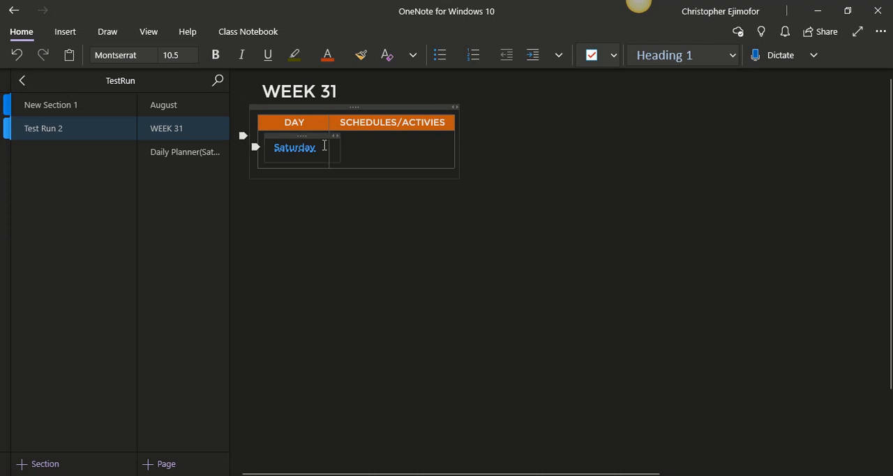
drag(324, 145, 279, 155)
click(328, 256)
drag(309, 135, 588, 172)
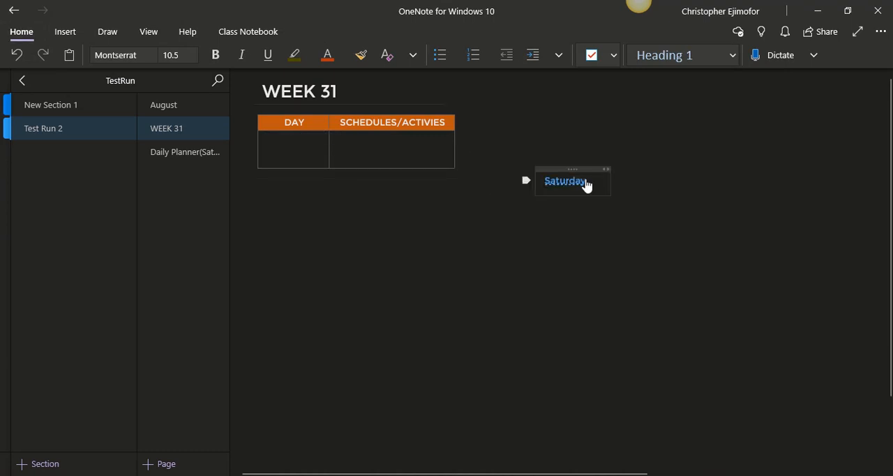
Set the Saturday link's font color to Dark Blue, Darker 50% and place its container over the empty DAY cell
click(546, 187)
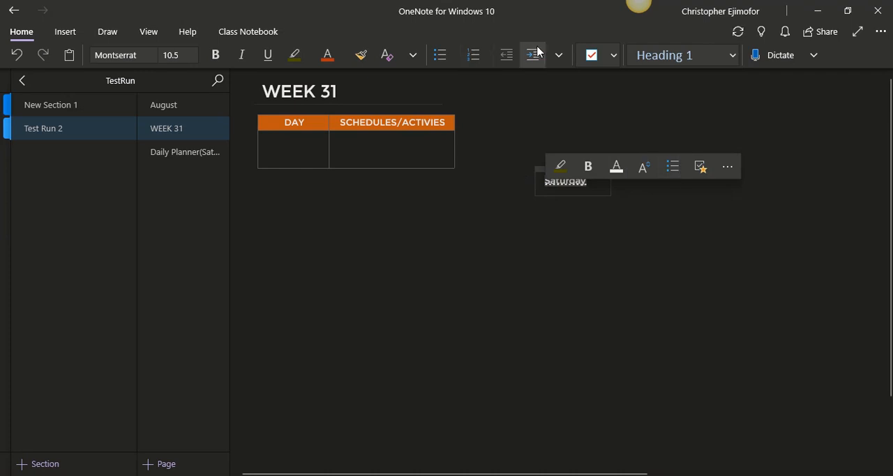
click(627, 169)
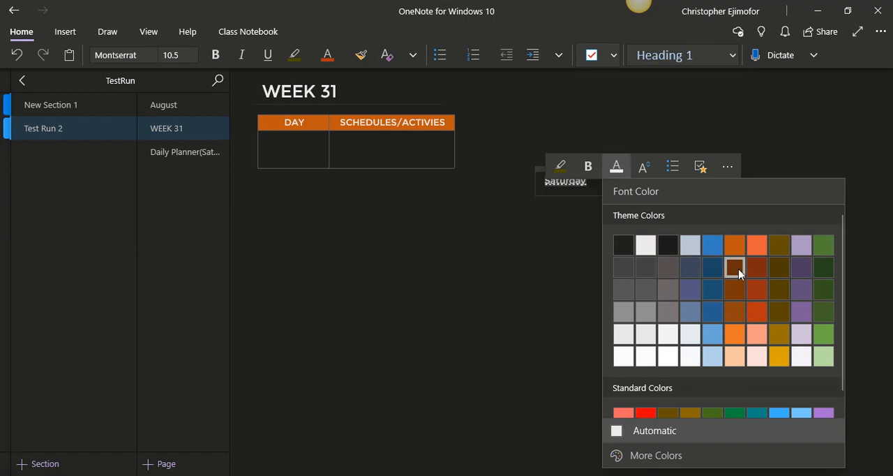
click(713, 361)
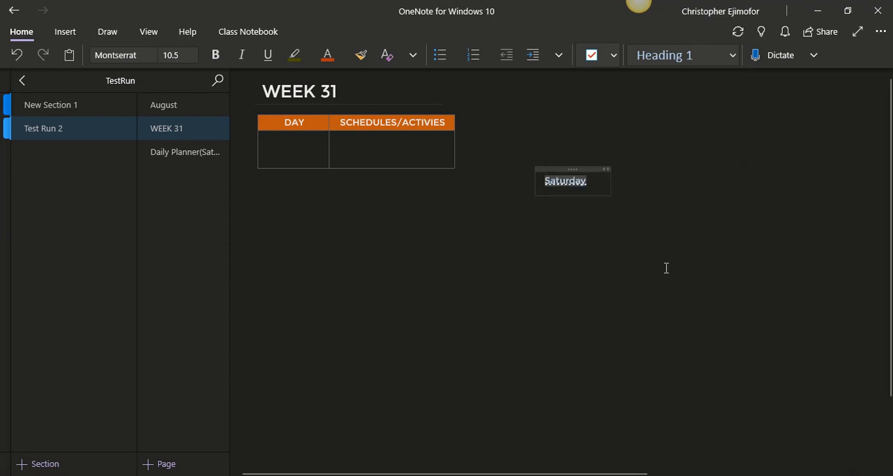
click(654, 246)
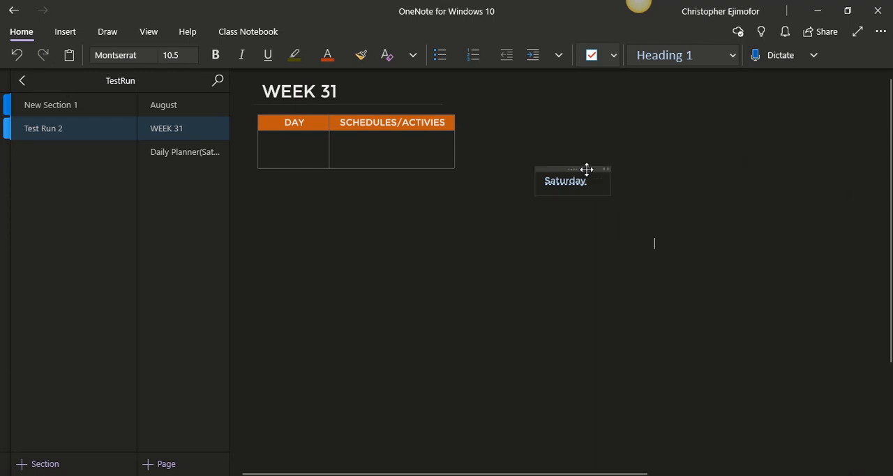
drag(587, 169, 318, 137)
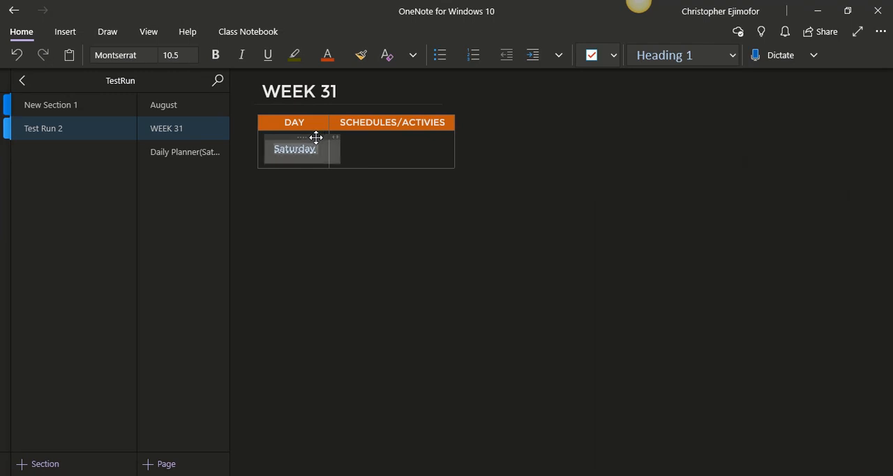
click(476, 249)
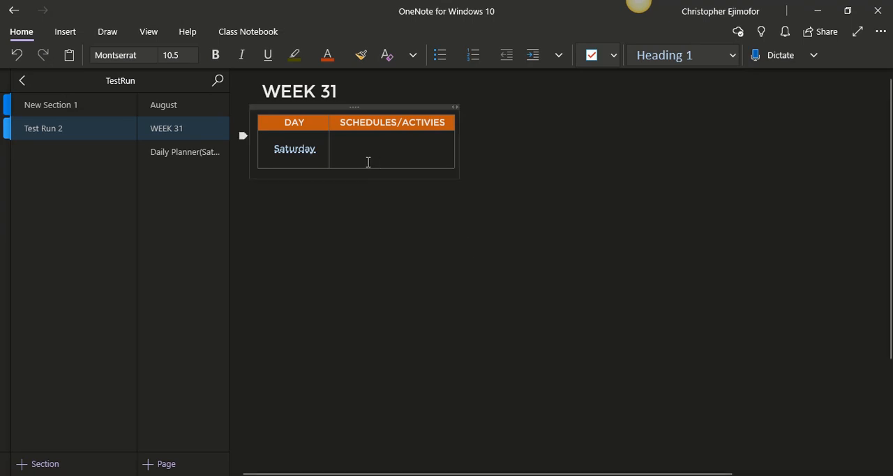
Enter "Yard work, Bike riding" and, lower in the same SCHEDULES/ACTIVIES cell, "Art/craft..." for Saturday
click(345, 144)
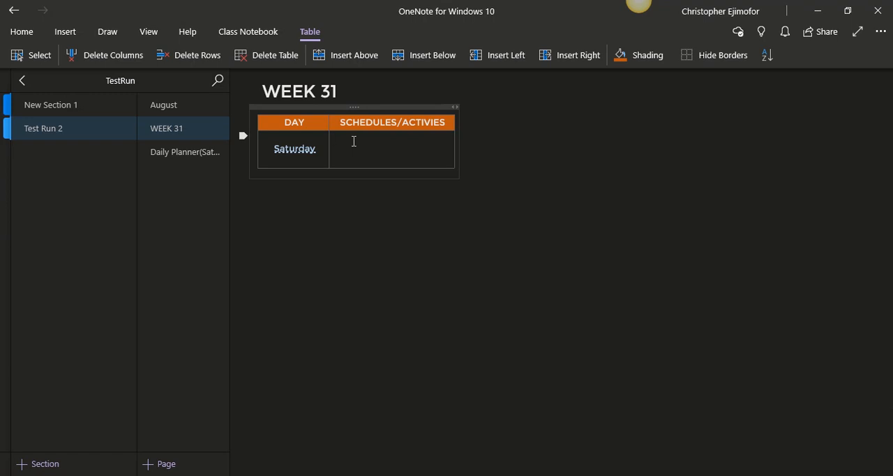
text(Yard work, Bike )
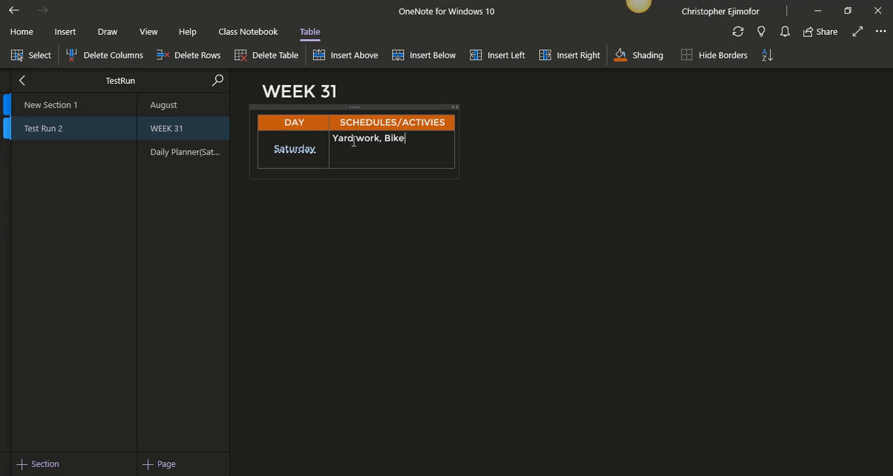
text(riding)
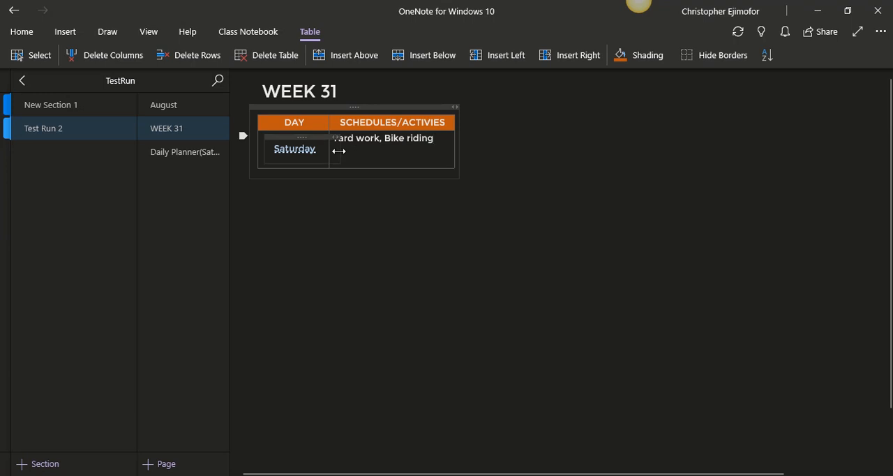
click(349, 156)
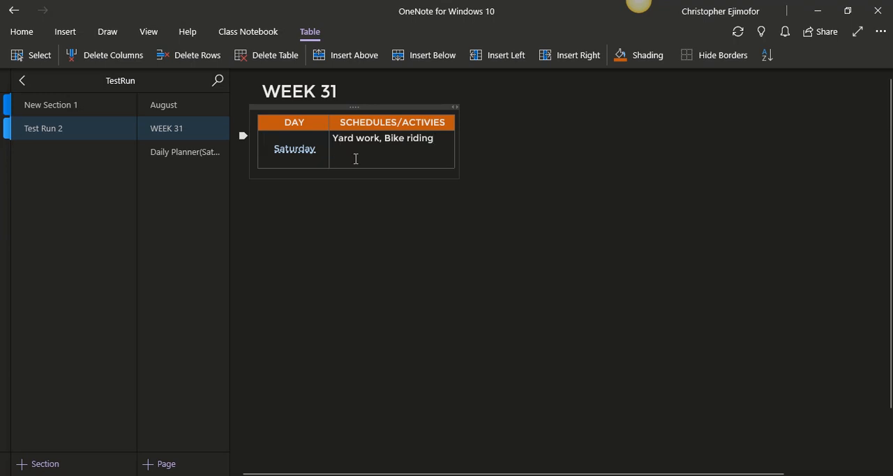
text(Art/craft)
key(BackSpace)
text(...)
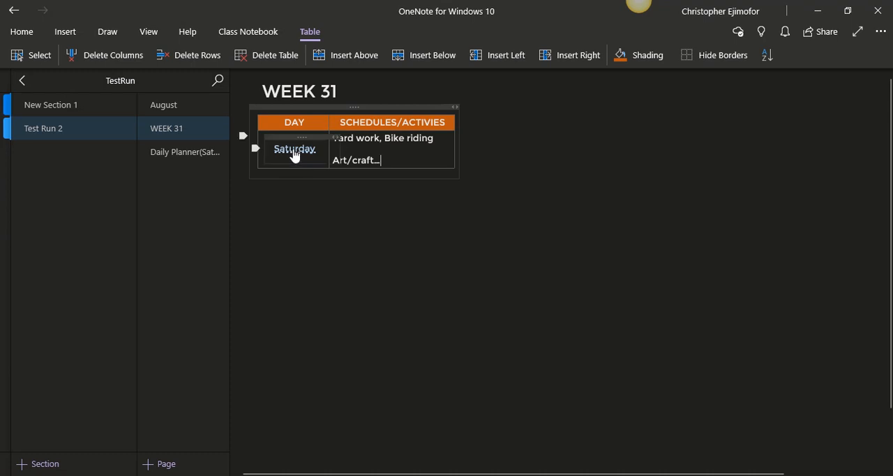
Test the Saturday link to its daily planner page, view that page from the page list too, and return to WEEK 31
click(294, 150)
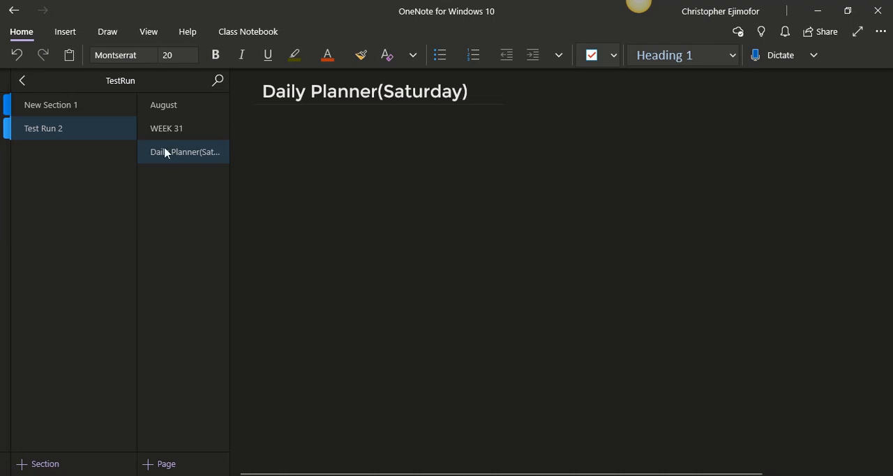
click(166, 128)
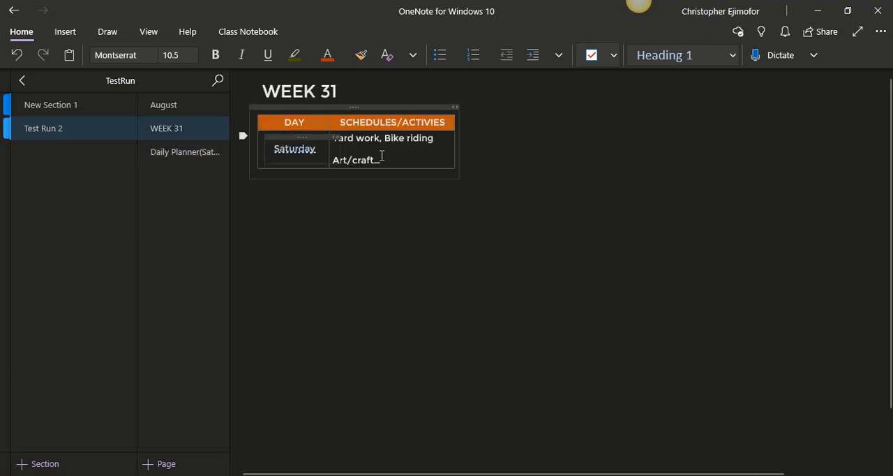
click(452, 311)
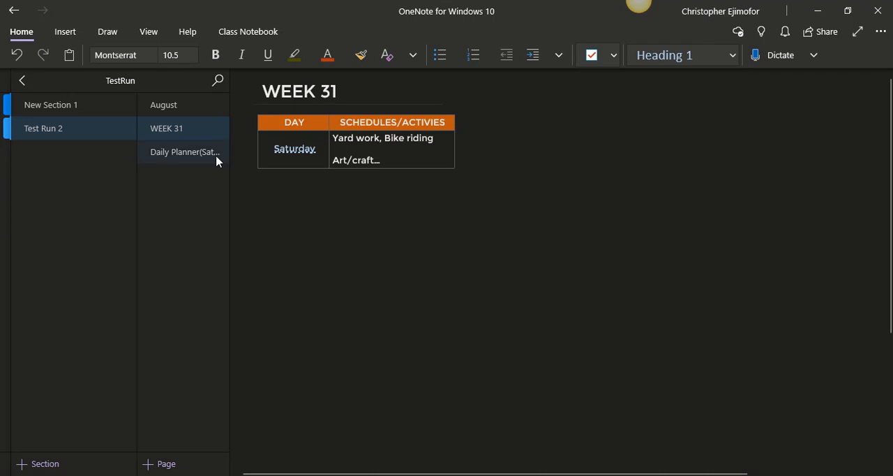
click(289, 153)
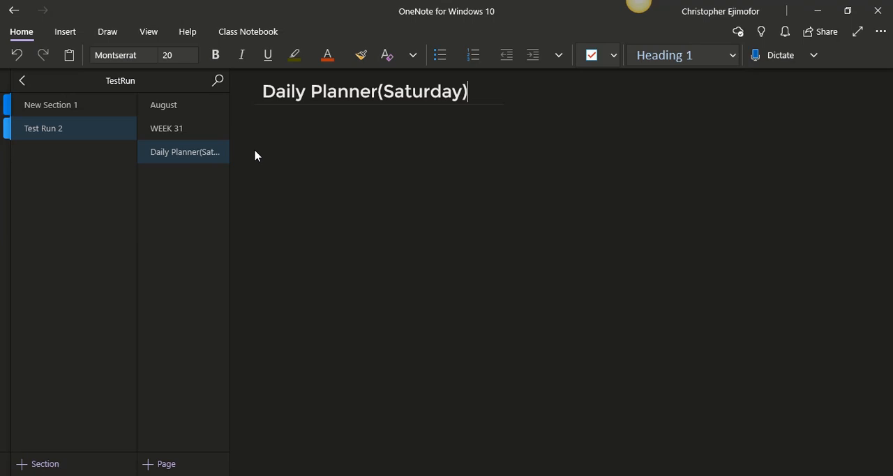
click(200, 133)
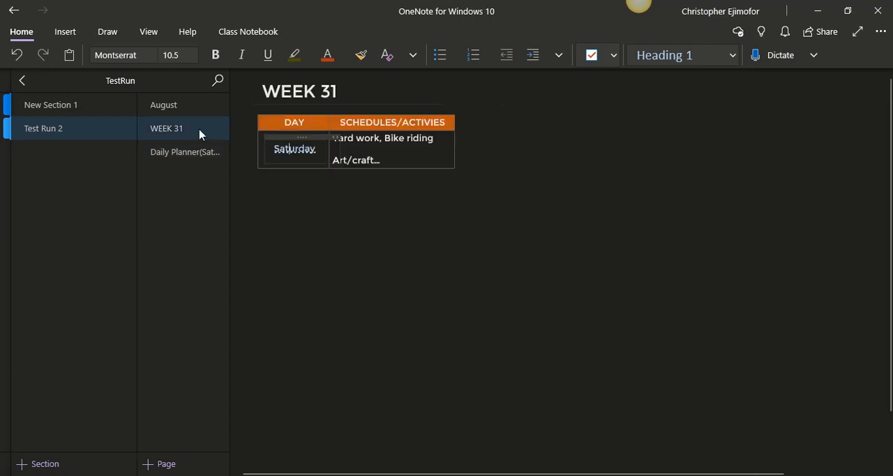
click(475, 277)
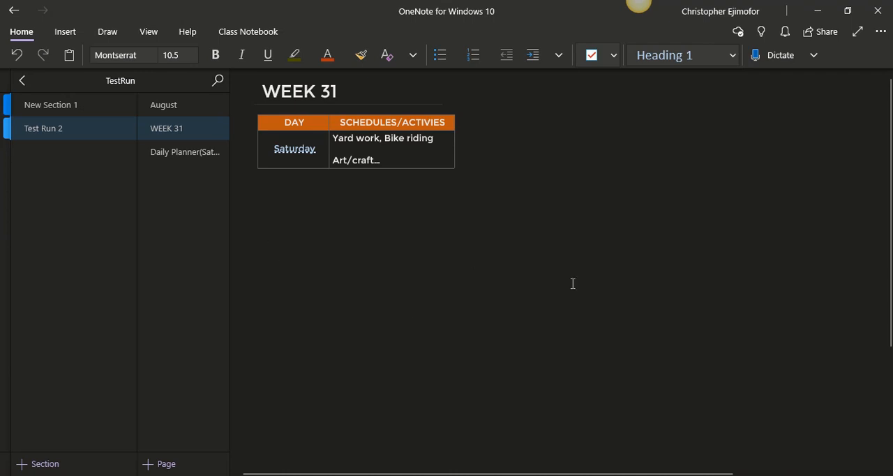
click(190, 161)
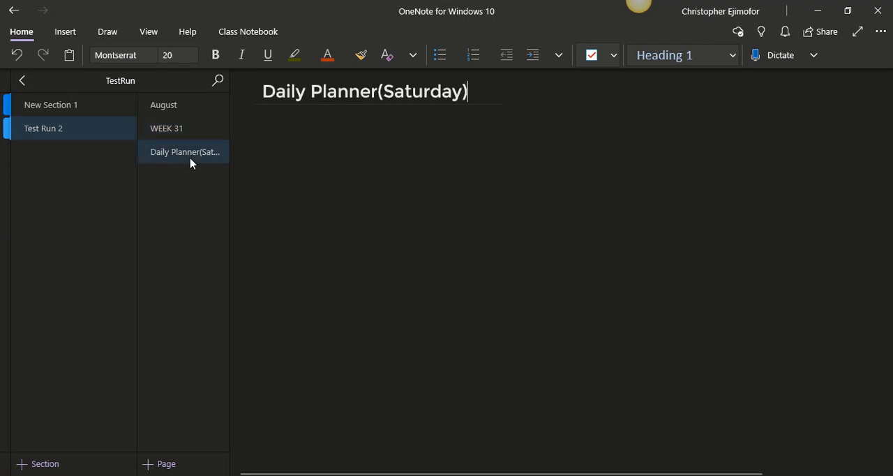
click(179, 128)
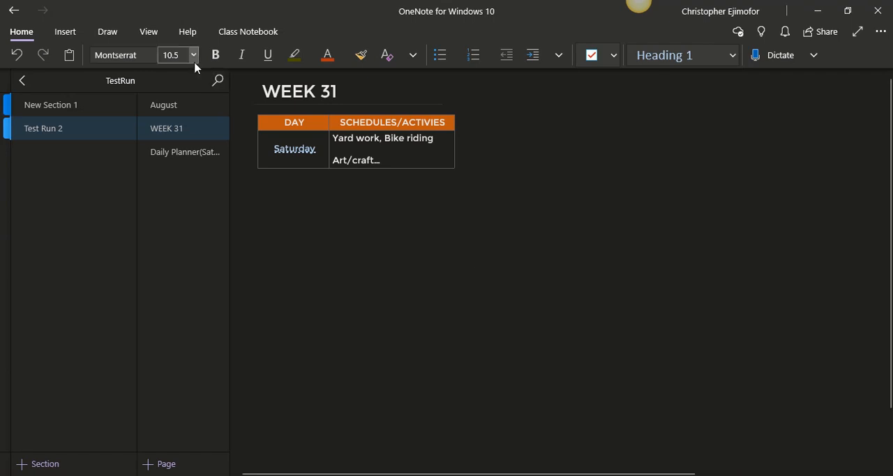
click(105, 33)
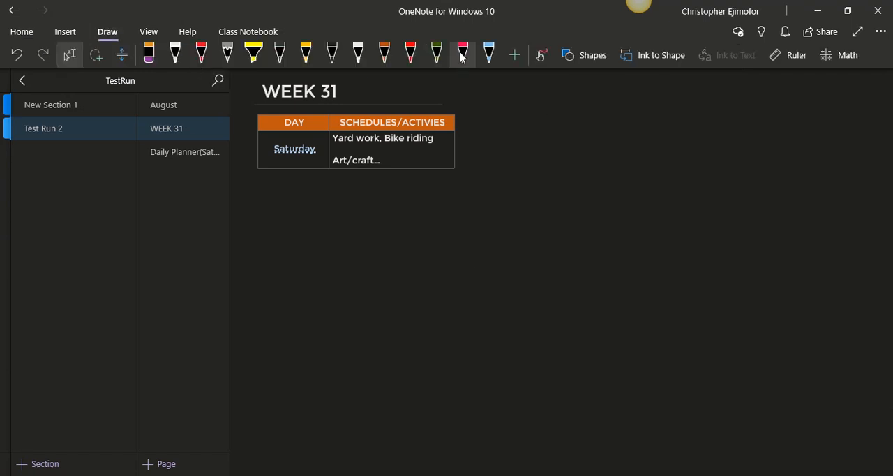
click(590, 63)
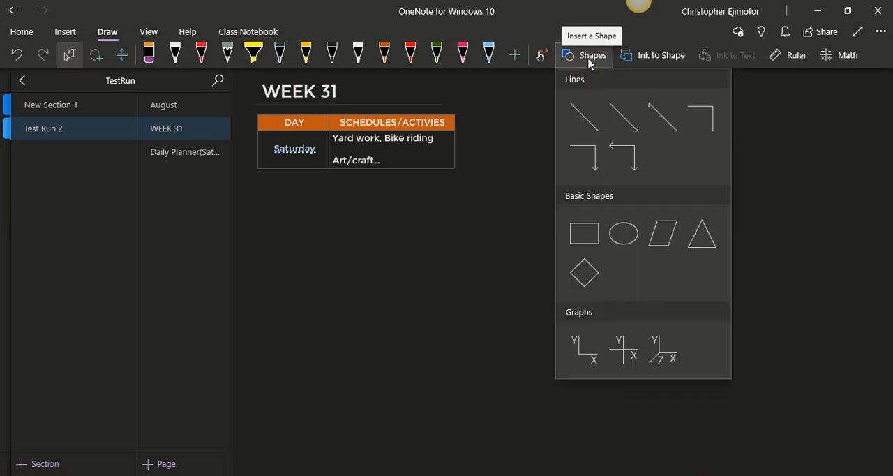
click(590, 230)
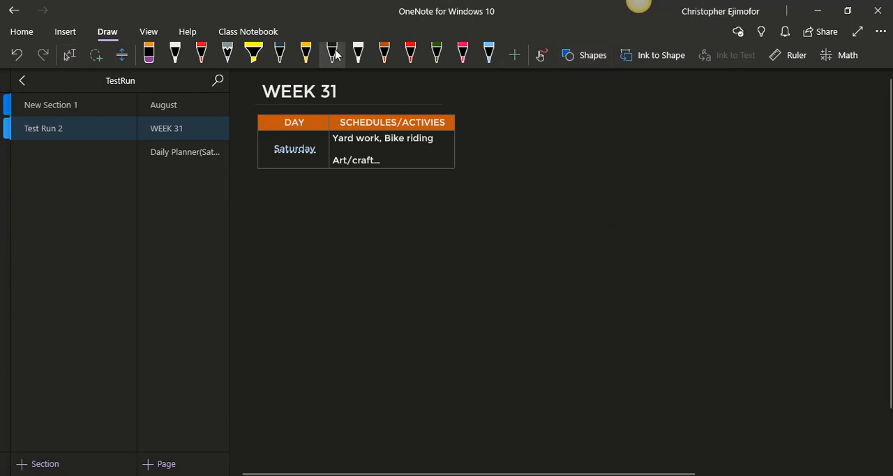
click(358, 56)
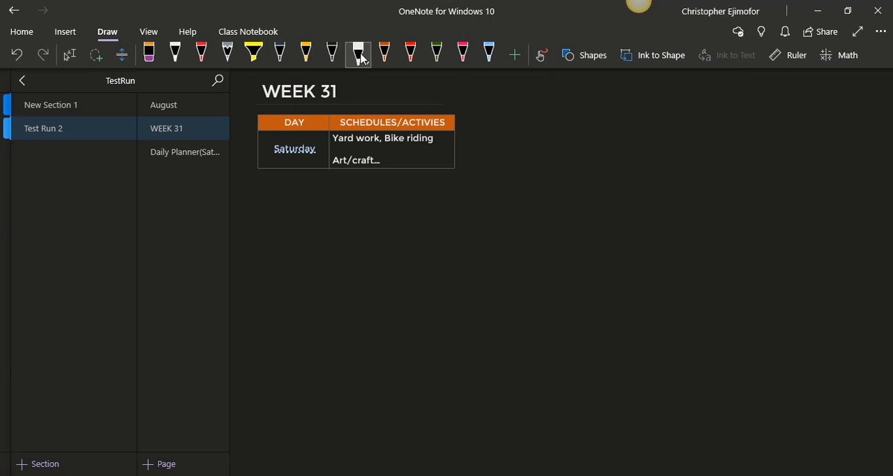
Add a new pen to the drawing pens, keep its light gray color, and look through its additional colors
click(515, 64)
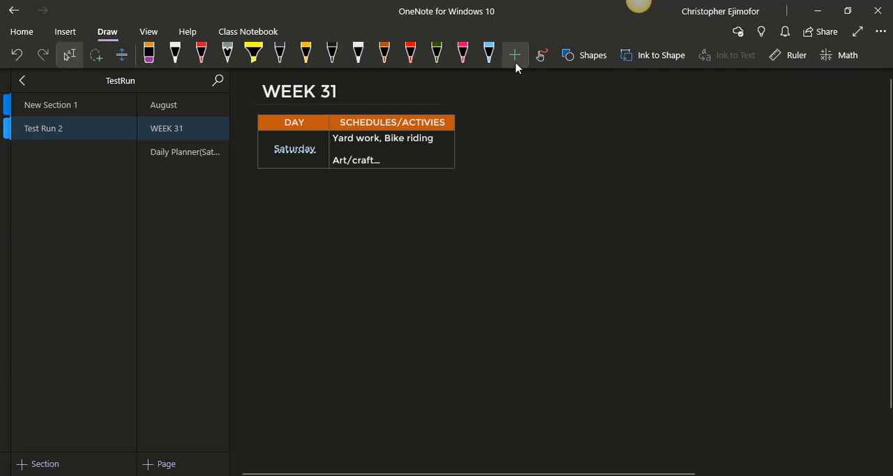
click(516, 66)
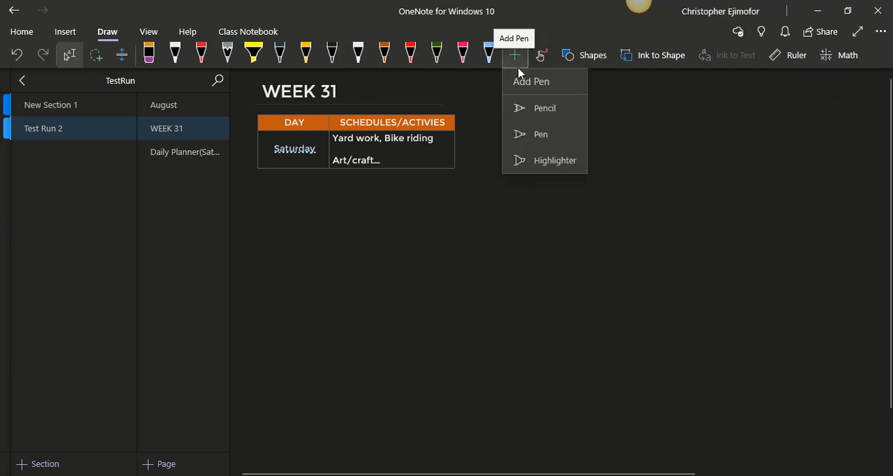
click(538, 135)
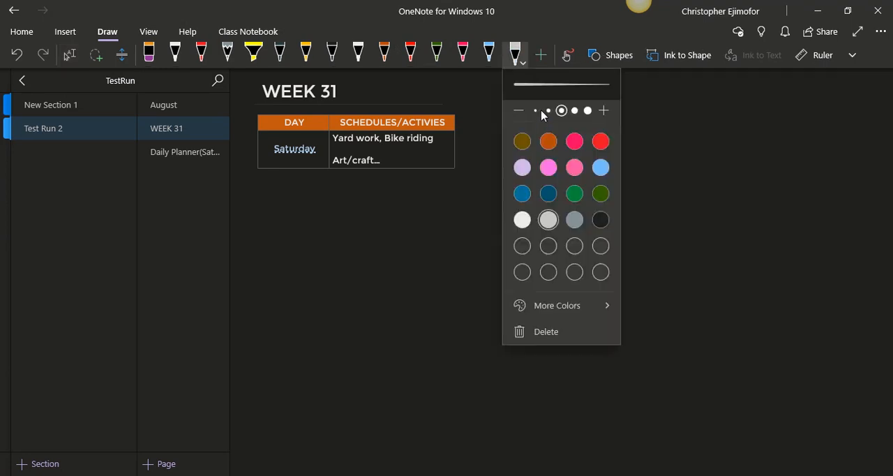
click(565, 305)
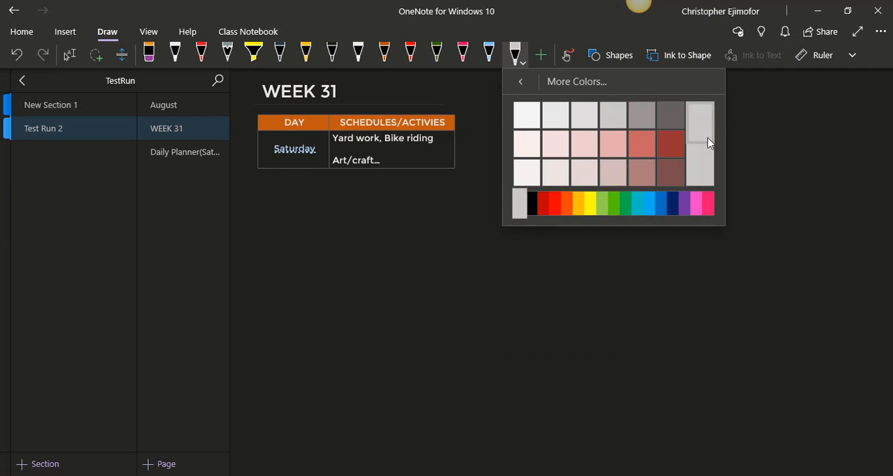
click(520, 80)
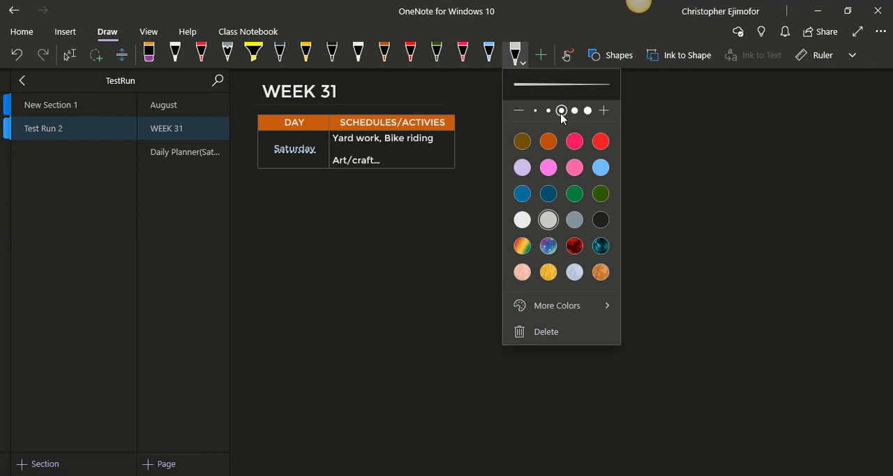
click(696, 337)
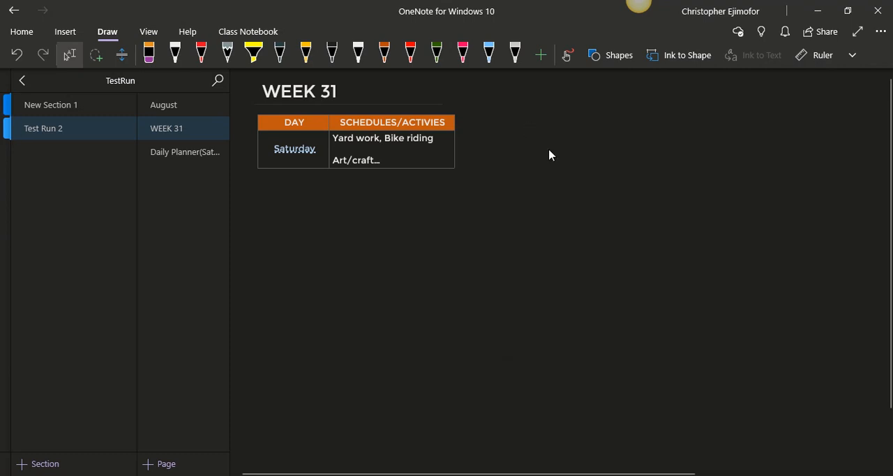
click(610, 55)
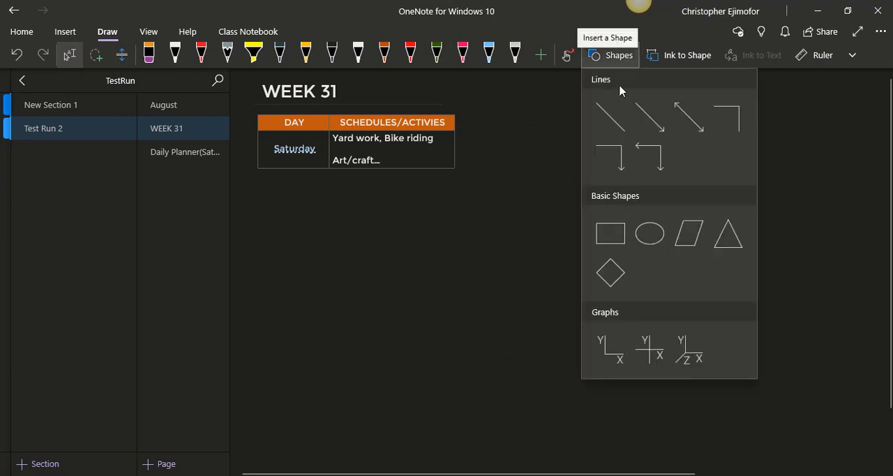
click(604, 227)
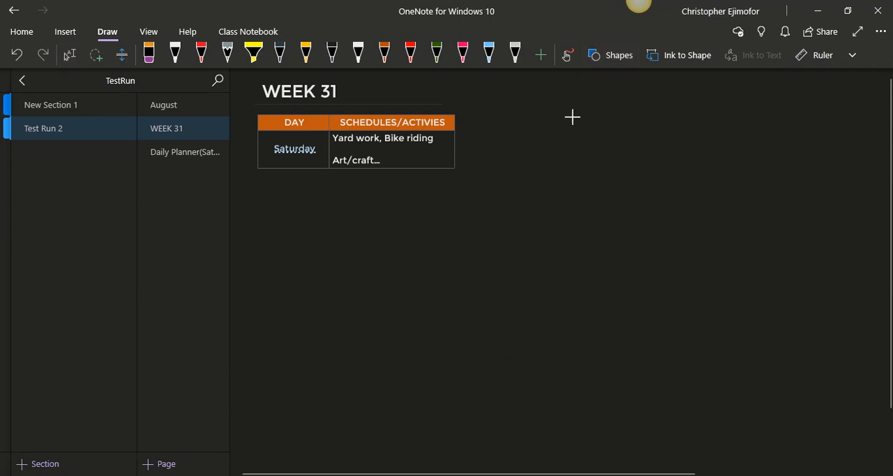
click(360, 56)
key(Escape)
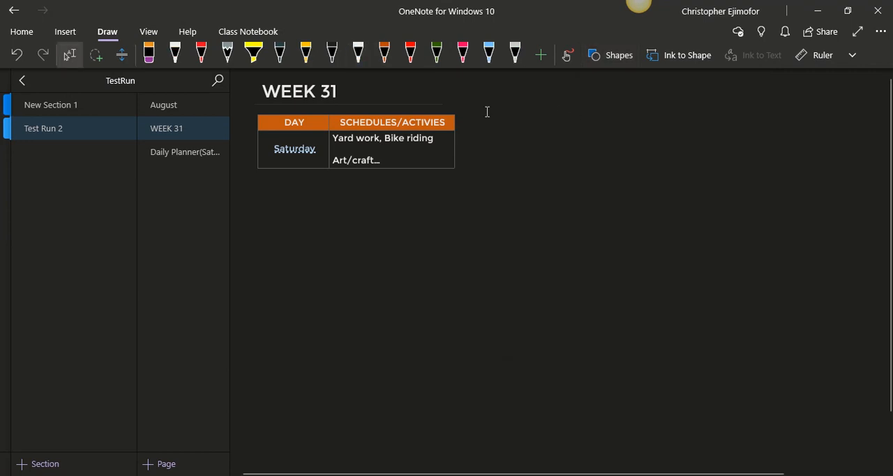
drag(484, 112, 634, 220)
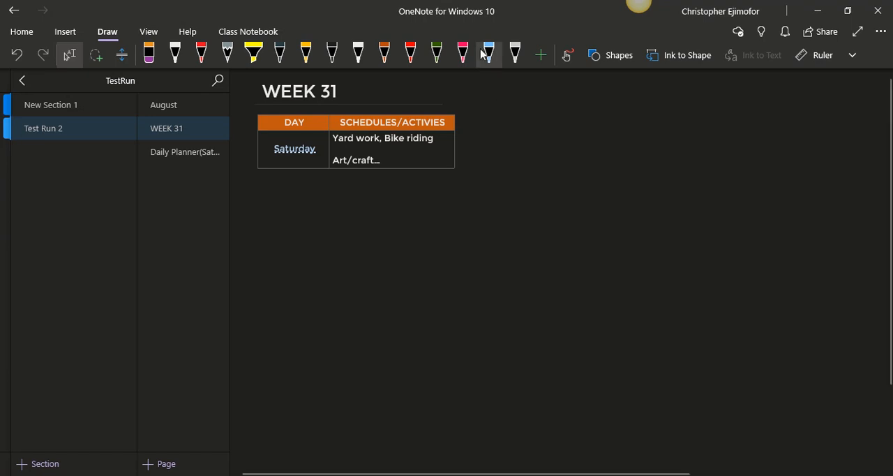
click(360, 55)
key(Escape)
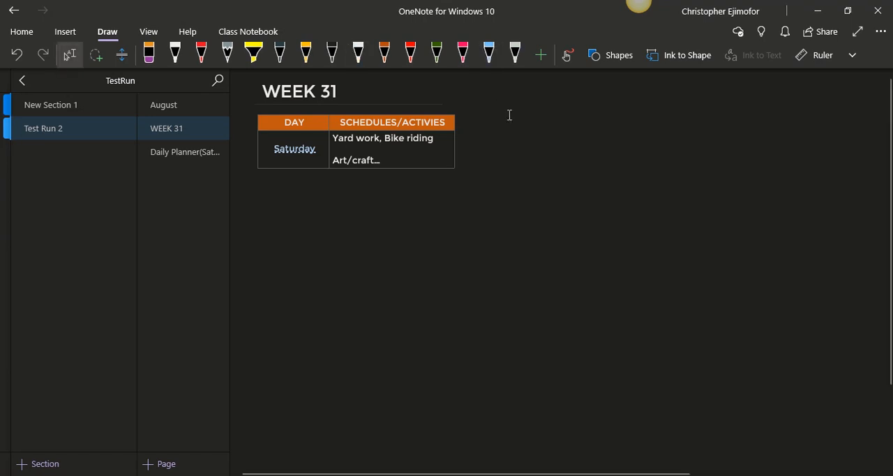
click(356, 54)
key(Escape)
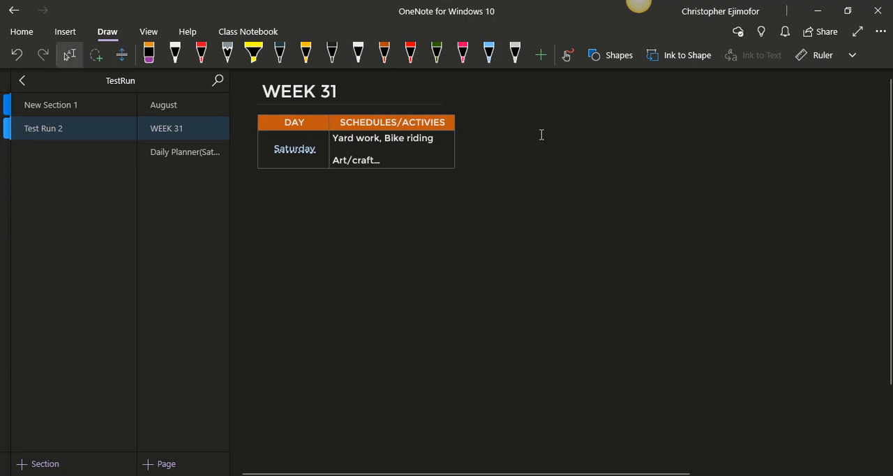
click(362, 58)
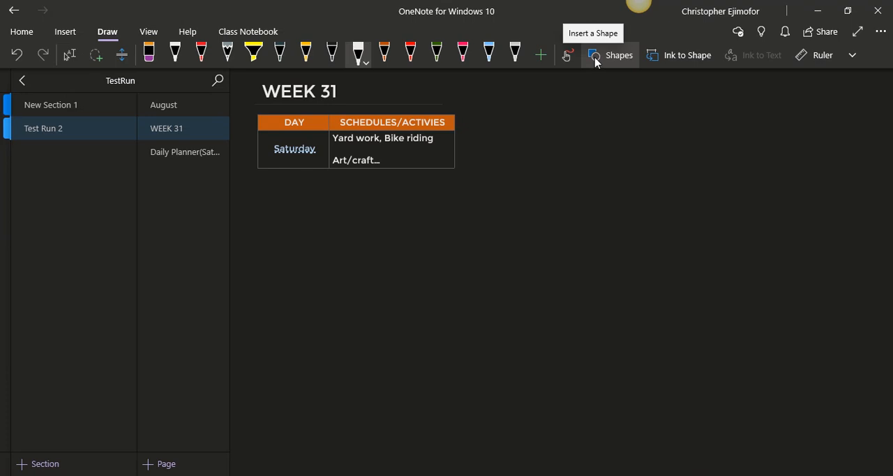
key(Escape)
drag(504, 121, 683, 264)
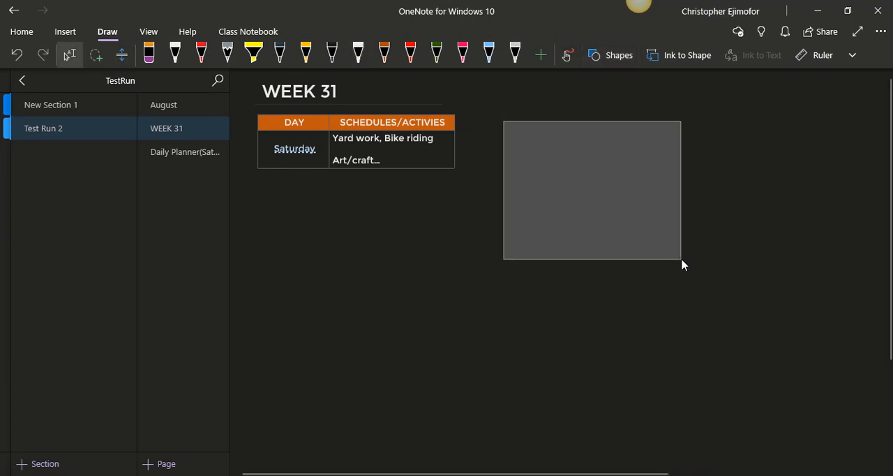
Draw a rectangle in the blank area beside the schedule table and move it close to the table, level with the header row
click(610, 54)
click(606, 229)
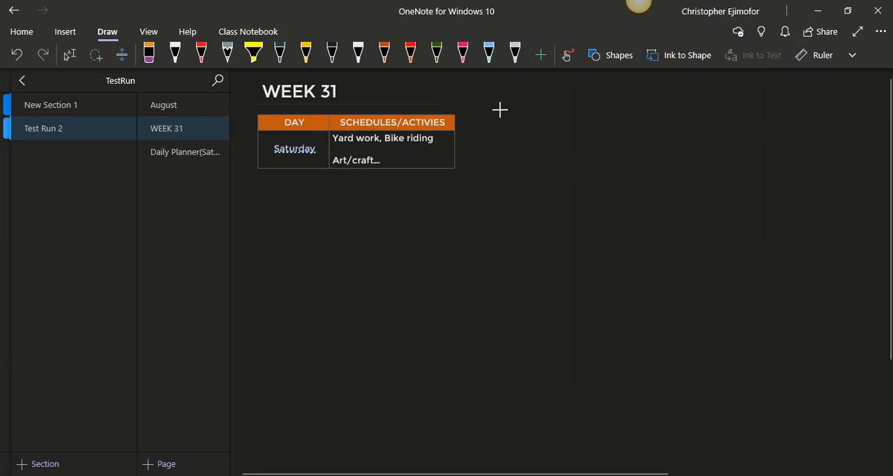
drag(500, 109, 580, 215)
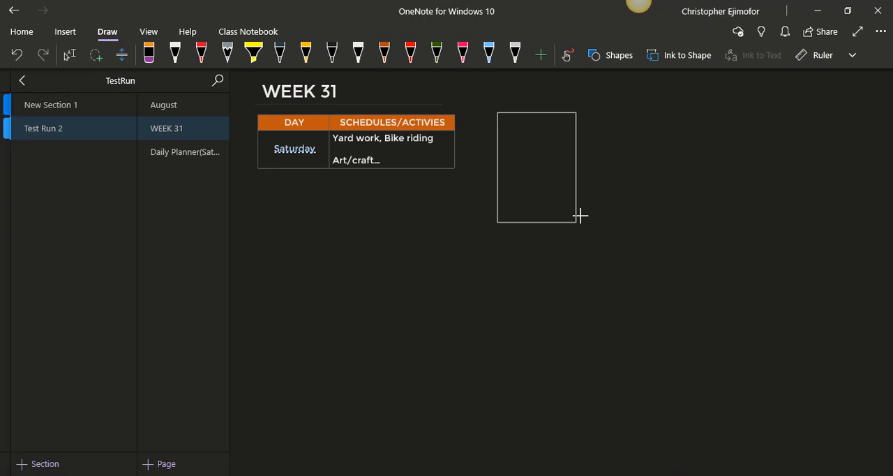
mouse_move(580, 216)
mouse_down()
mouse_move(610, 228)
mouse_move(560, 218)
mouse_move(608, 231)
mouse_move(572, 211)
mouse_move(612, 219)
mouse_move(625, 230)
mouse_move(579, 224)
mouse_move(626, 236)
mouse_move(590, 241)
mouse_move(588, 222)
mouse_move(626, 225)
mouse_move(562, 197)
mouse_move(622, 244)
mouse_move(573, 207)
mouse_move(615, 213)
mouse_move(616, 223)
mouse_up()
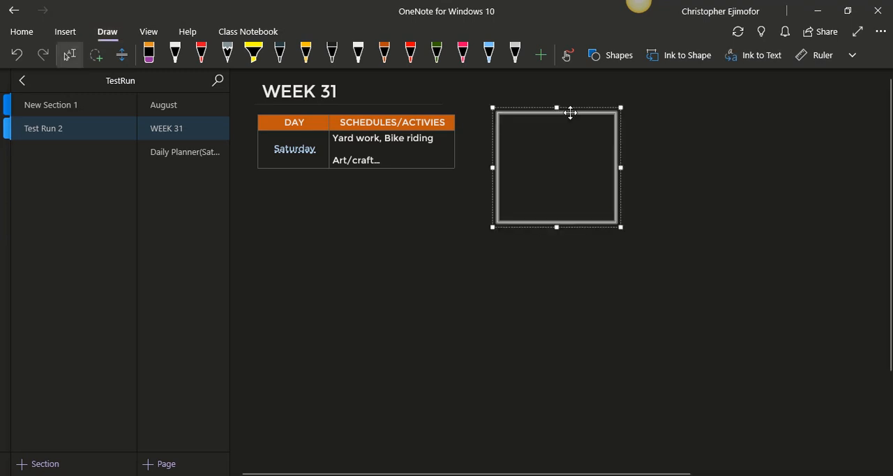
drag(570, 112, 548, 114)
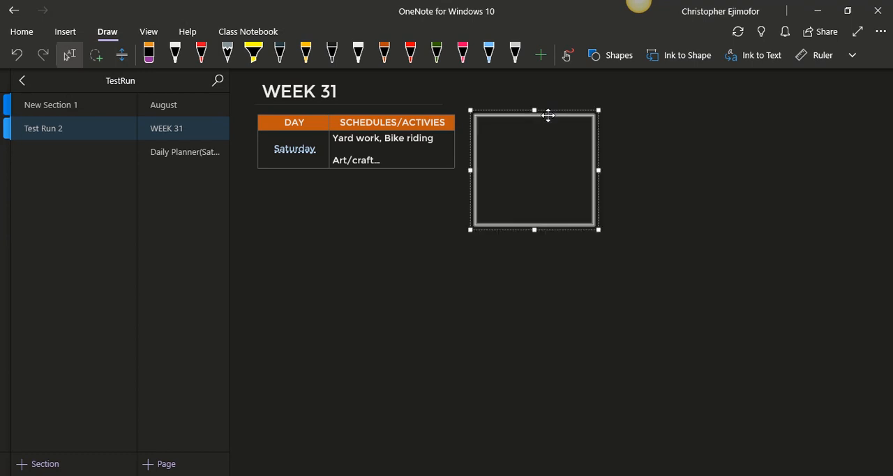
drag(547, 116, 549, 122)
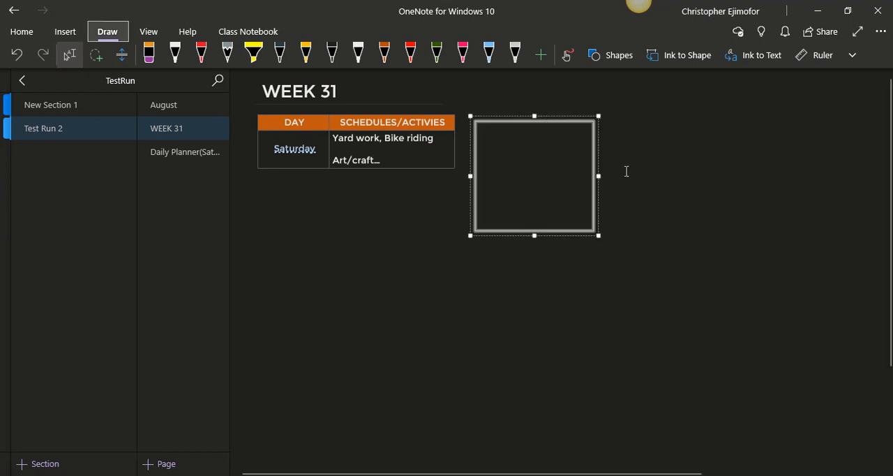
Add the title "My To Do List" above the rectangle, narrow its container and center it over the box
click(511, 106)
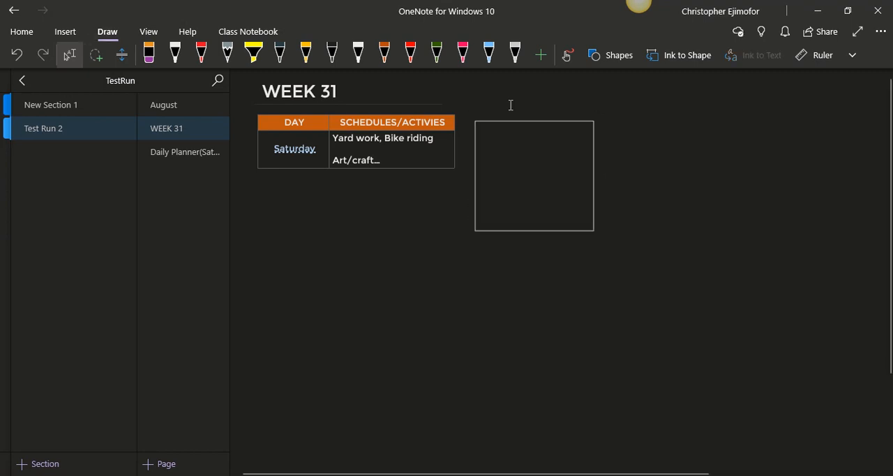
text(My )
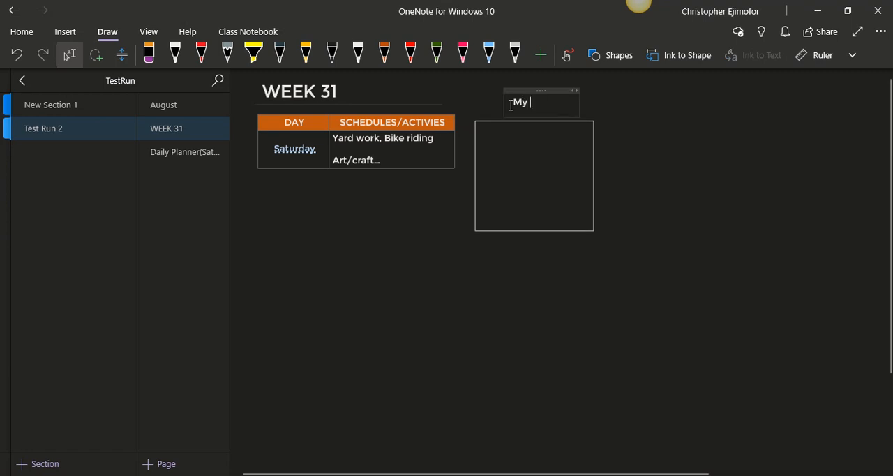
text(To)
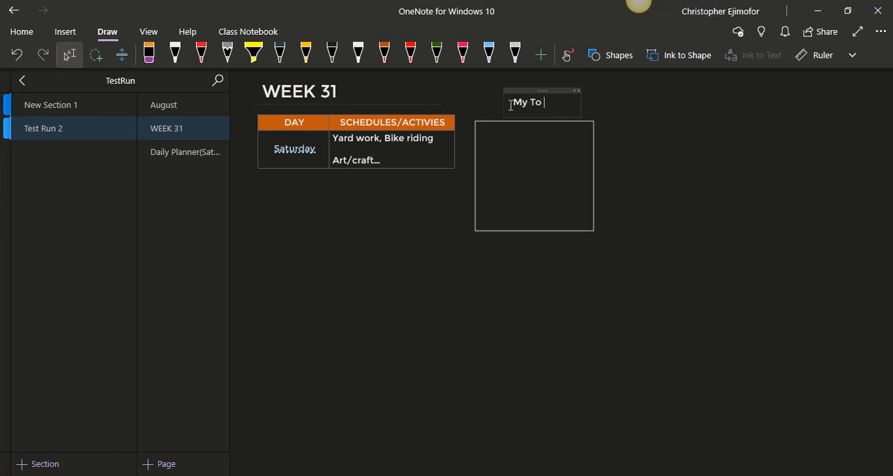
text( Do Lis)
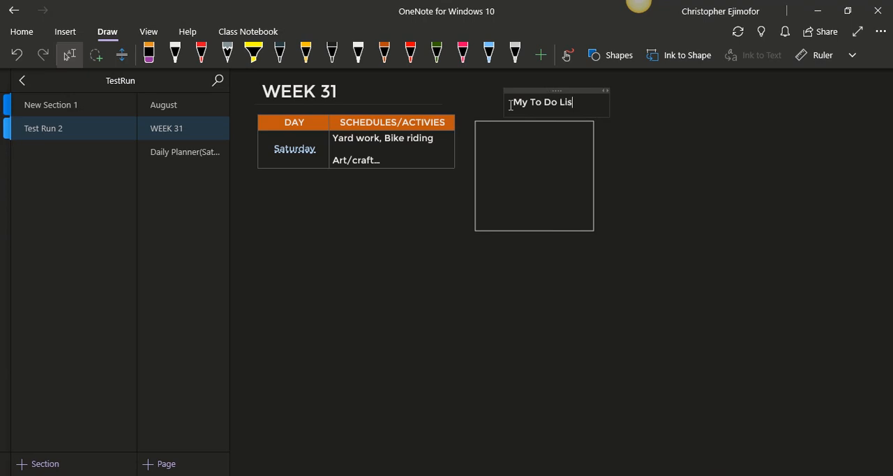
text(t)
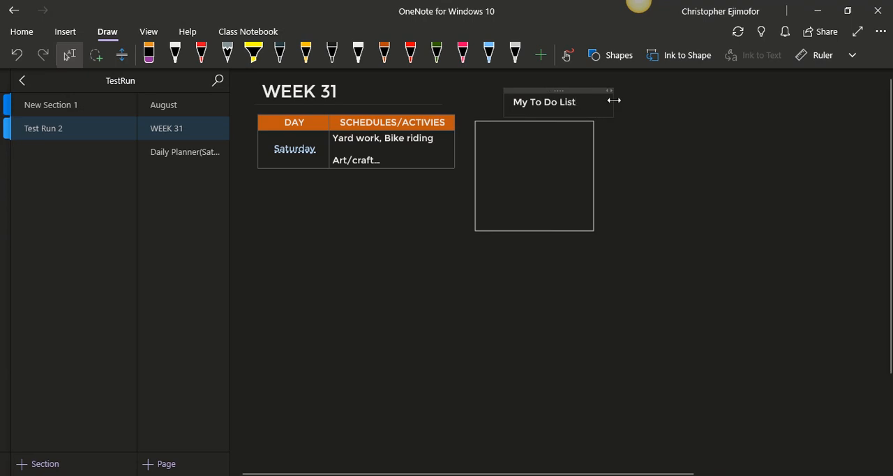
drag(614, 100, 560, 104)
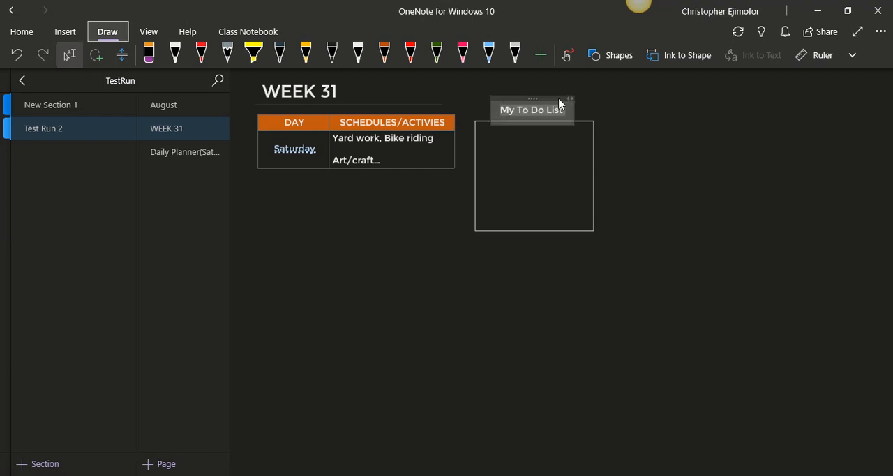
click(703, 180)
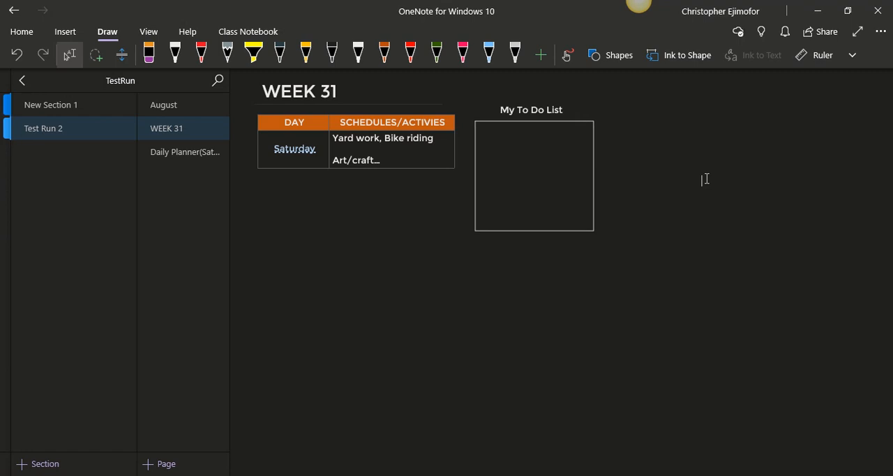
click(485, 138)
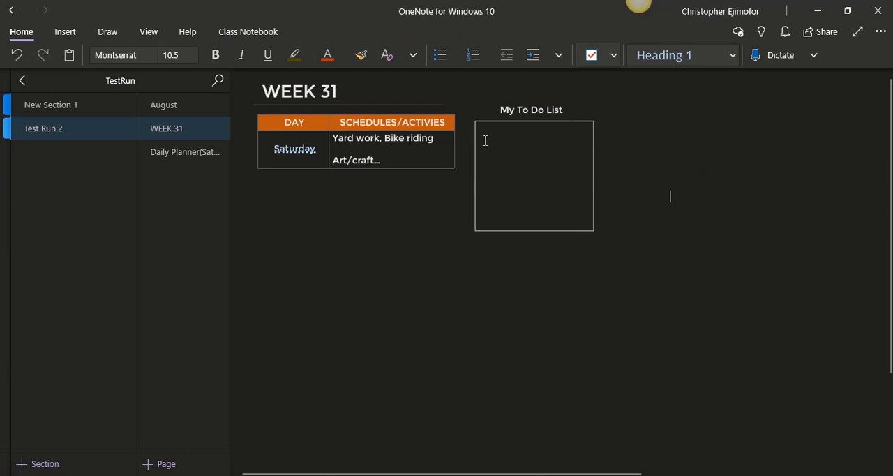
click(513, 148)
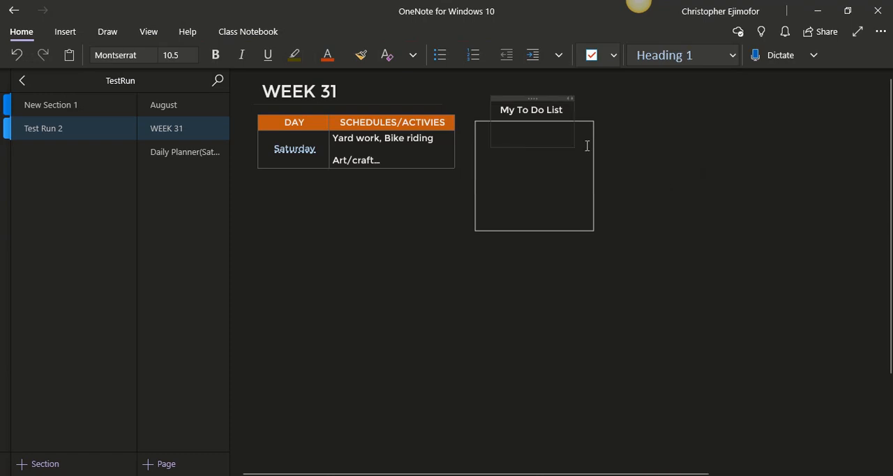
key(BackSpace)
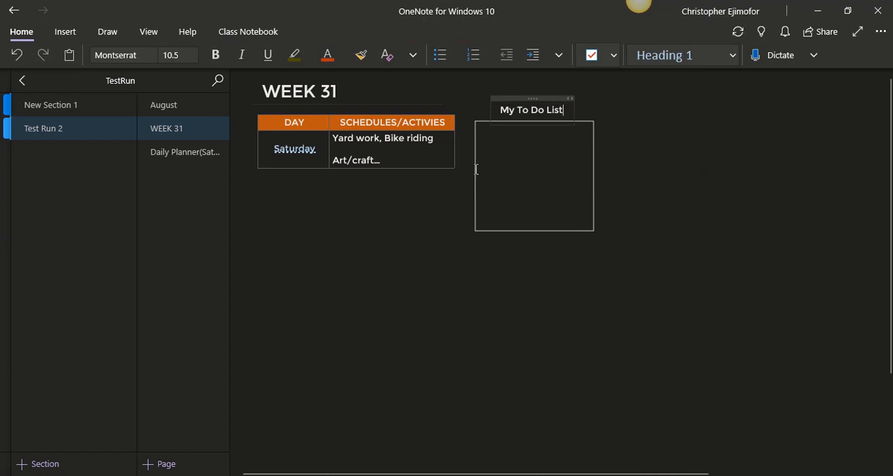
click(481, 148)
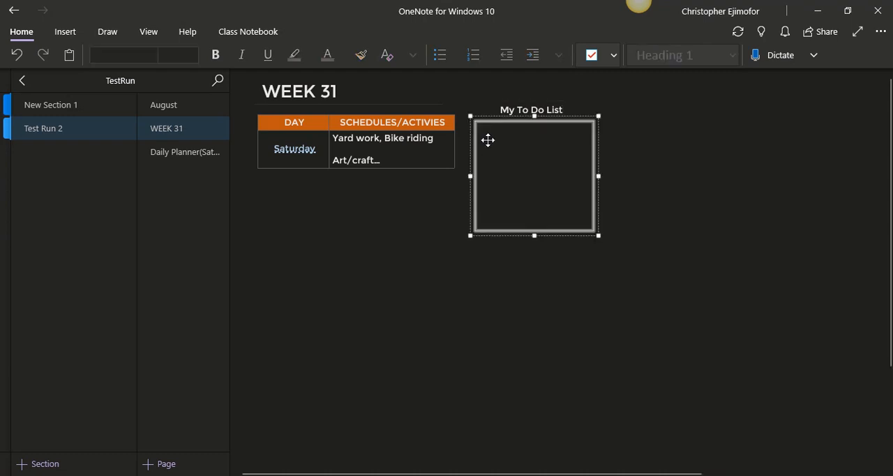
right_click(488, 141)
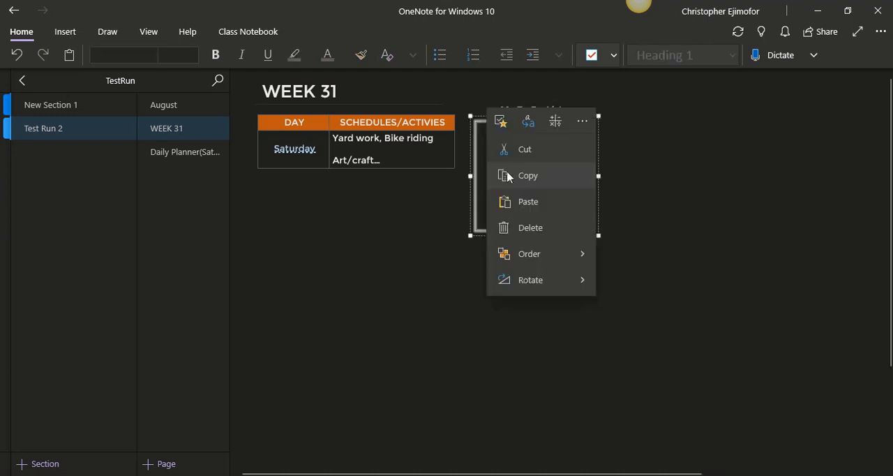
click(637, 158)
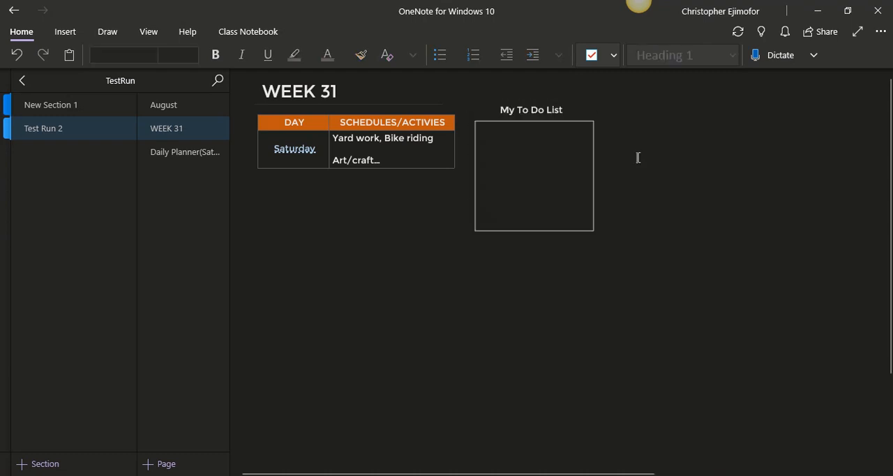
Add an empty To Do checkbox inside the My To Do List box and move its container within the box's upper edge
click(490, 143)
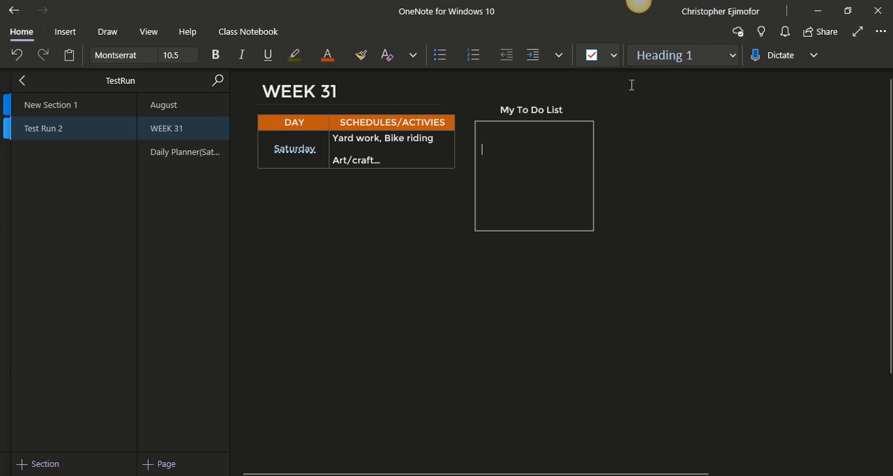
click(592, 56)
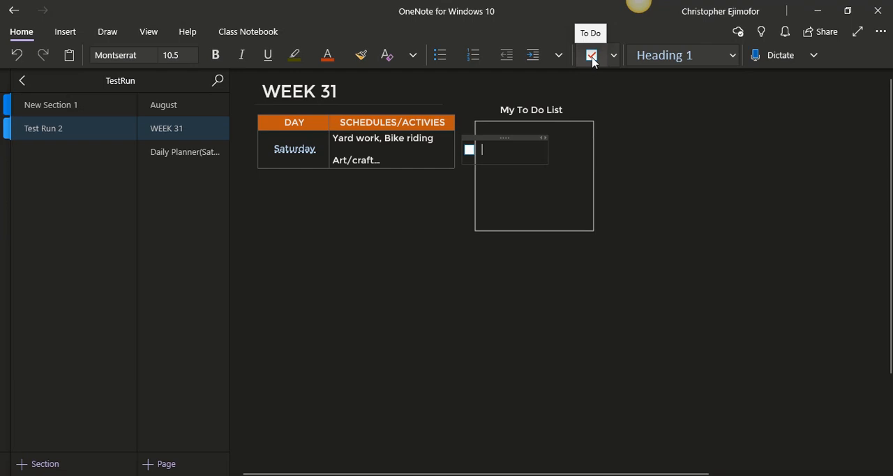
drag(493, 138, 512, 132)
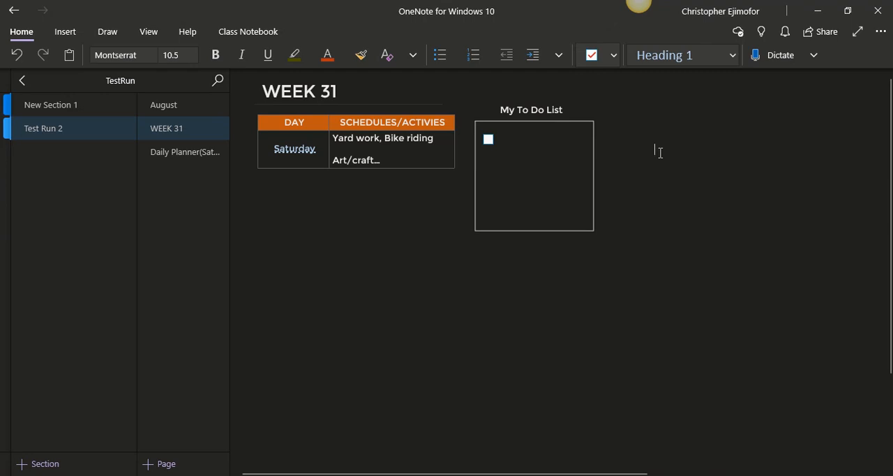
Delete the empty checkbox line in the My To Do List box and undo the deletion
click(502, 142)
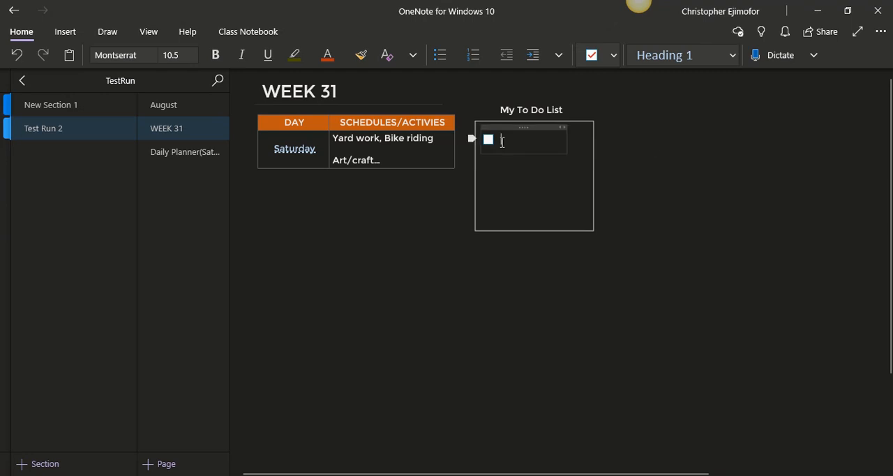
key(BackSpace)
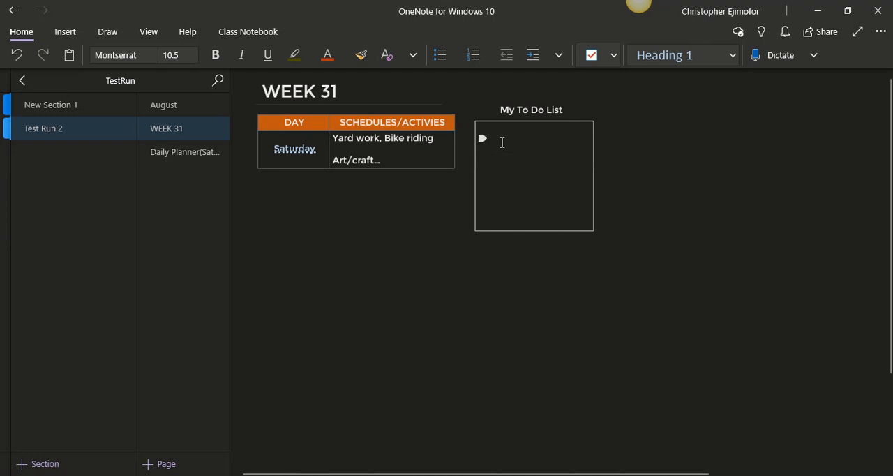
click(17, 55)
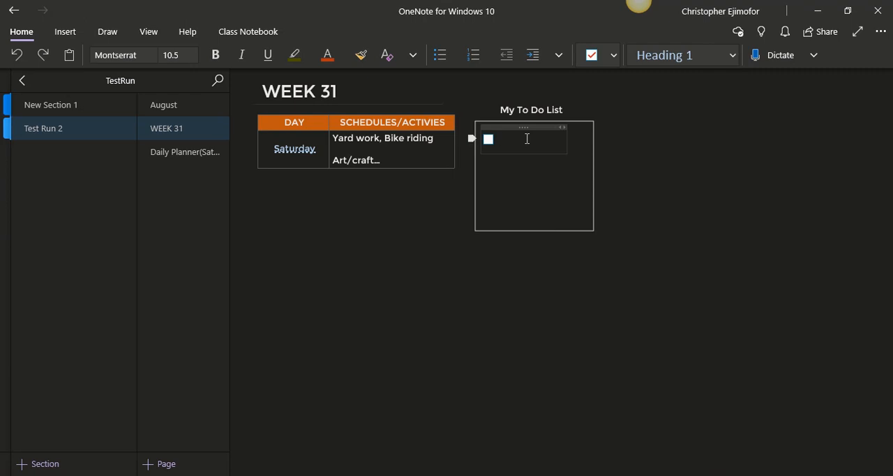
Enter "Mow the lawn" and "Ride bike" as checkbox items in the to-do list and start another item below
text(Mow the lawn)
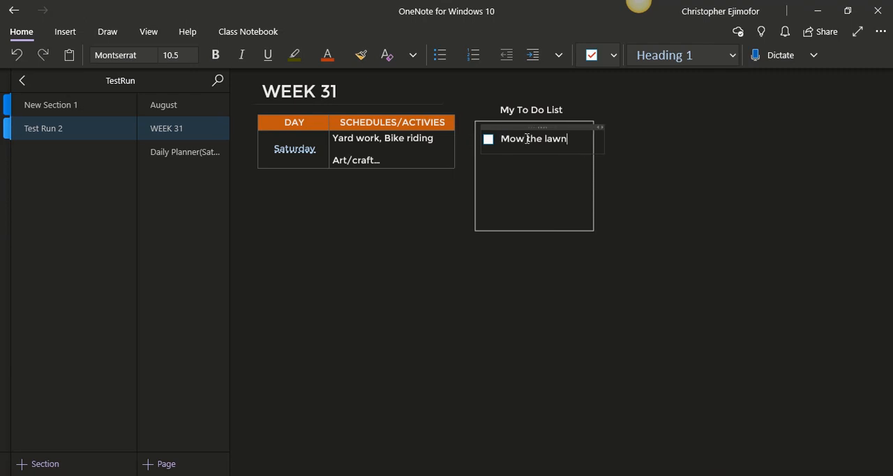
key(Return)
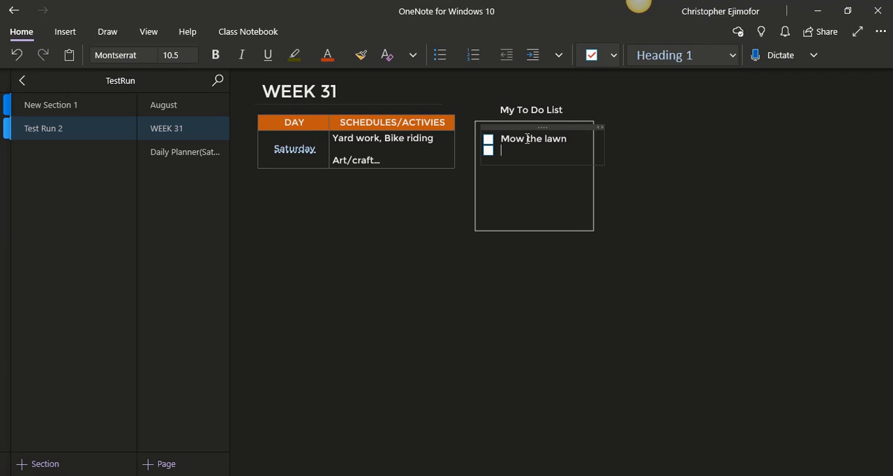
text(Ride bike)
key(Return)
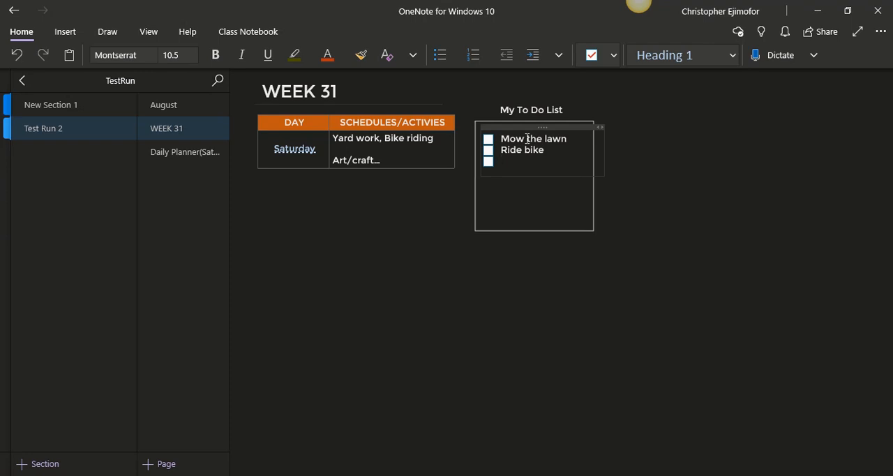
Enter "Run the store" as the third checkbox item and finish editing the list
text(Run the store)
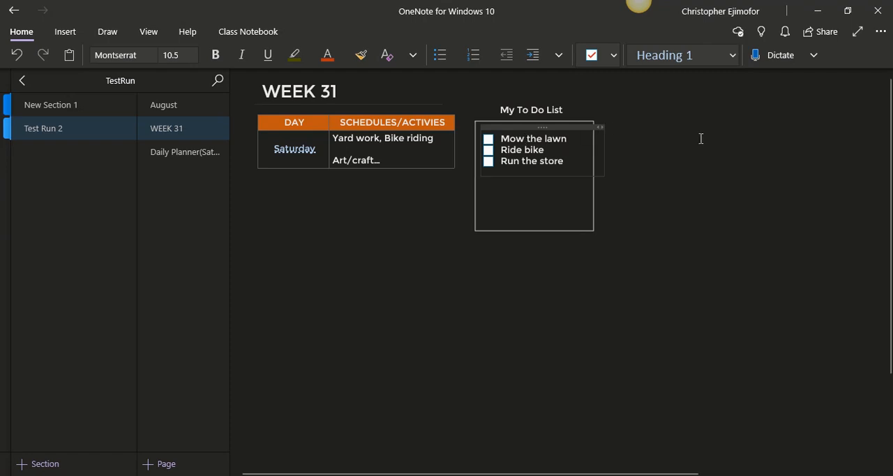
click(701, 138)
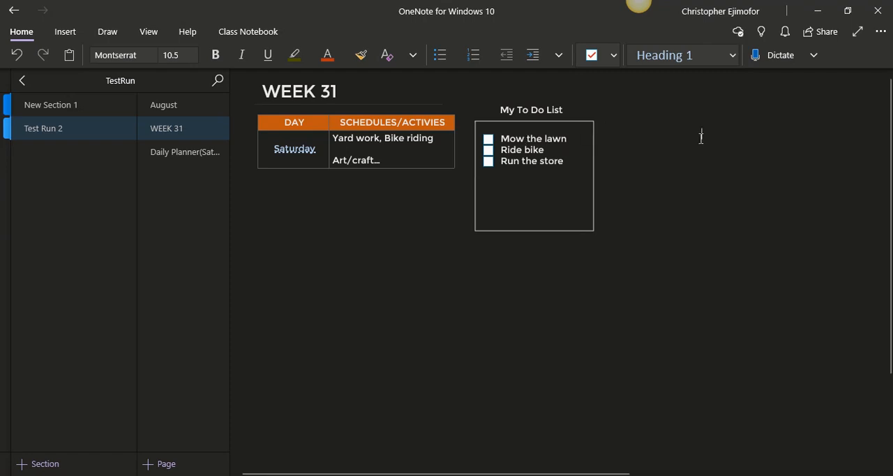
Add a separate plain text note "Mow the lawn" inside the to-do box and move it closer beneath the checkbox items
click(490, 215)
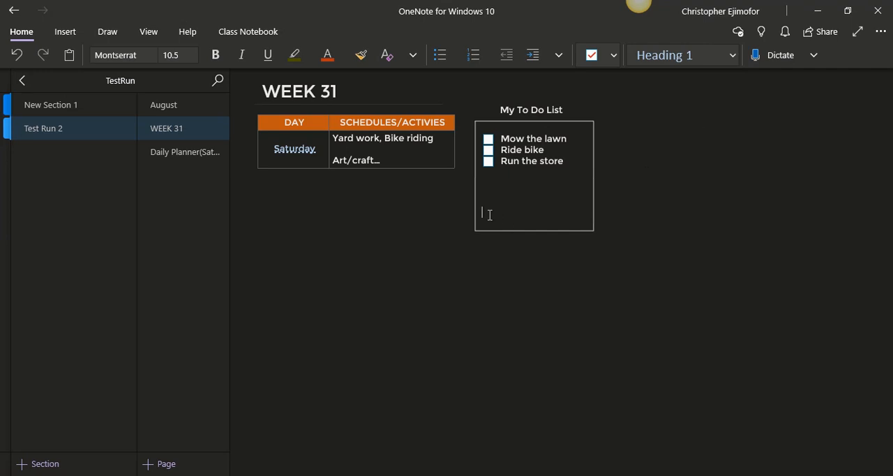
text(Mow the )
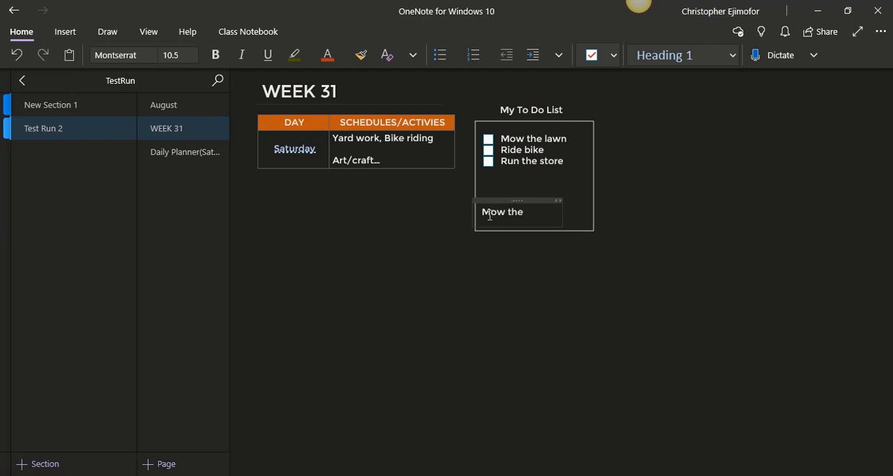
text(lawn)
click(672, 256)
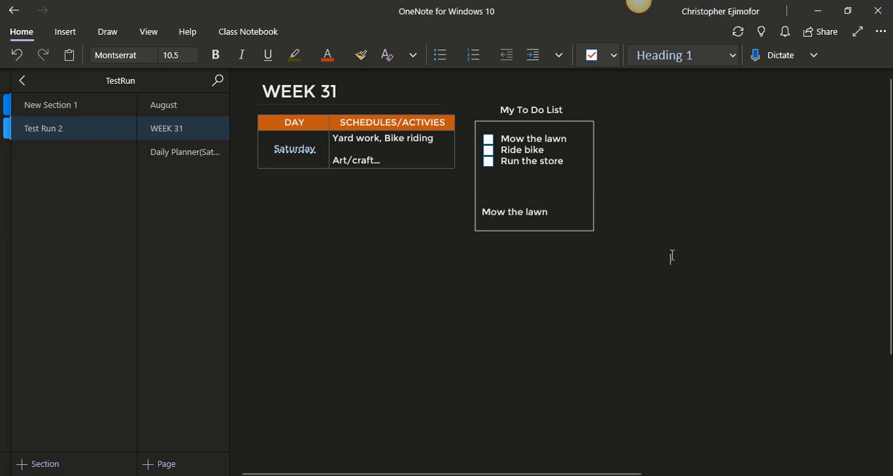
mouse_move(565, 202)
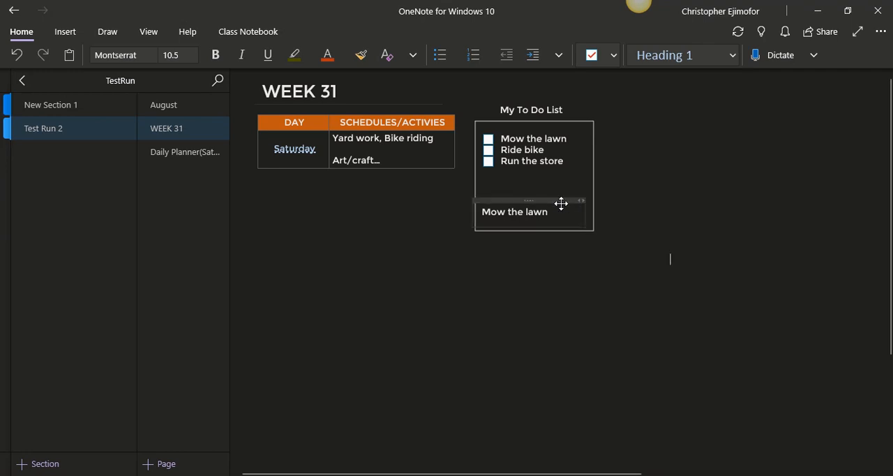
drag(562, 202, 571, 181)
click(734, 233)
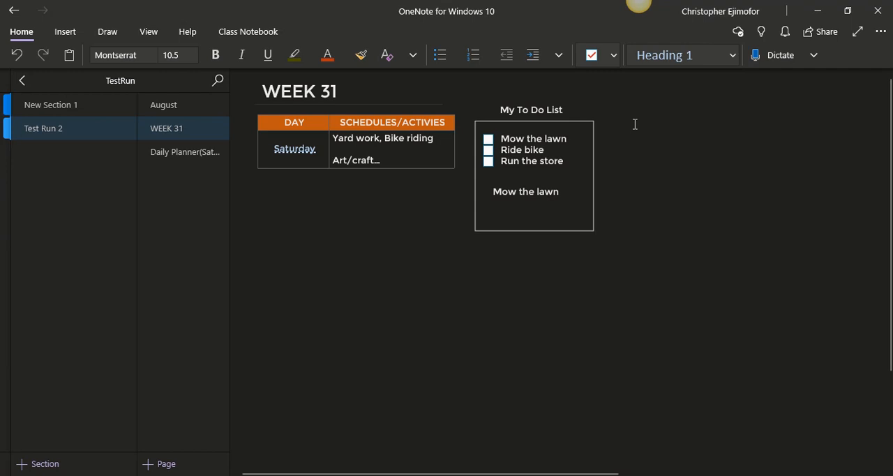
click(67, 33)
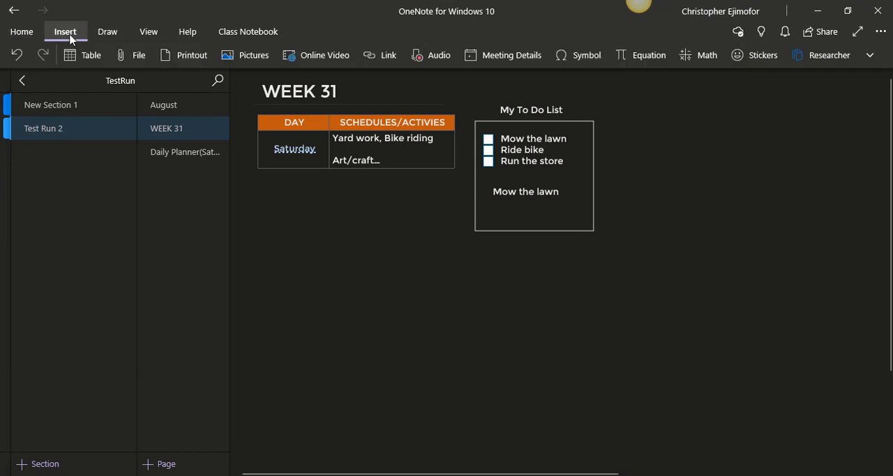
click(75, 56)
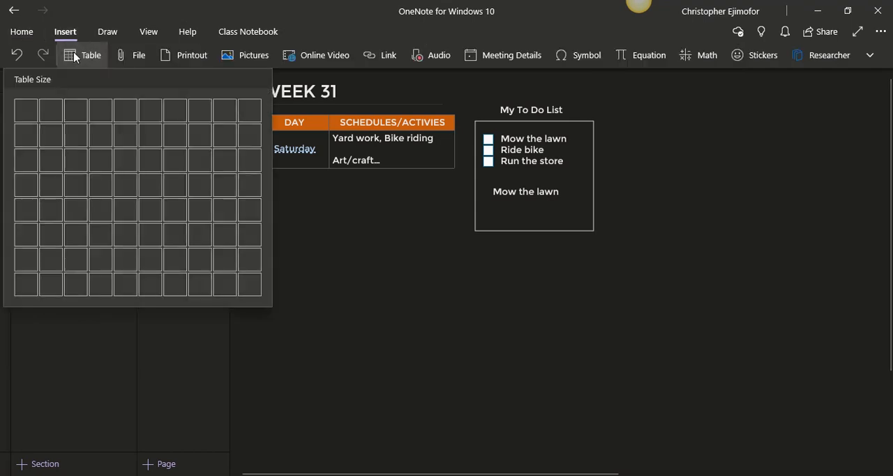
click(673, 124)
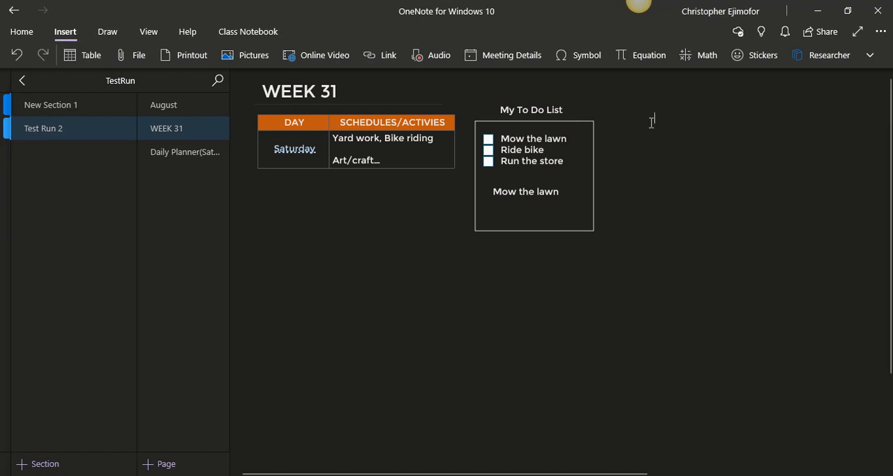
Create a new table in the blank area beside the to-do box with the column headings "Days", "Focus on..." and "Completed"
click(652, 122)
text(Days)
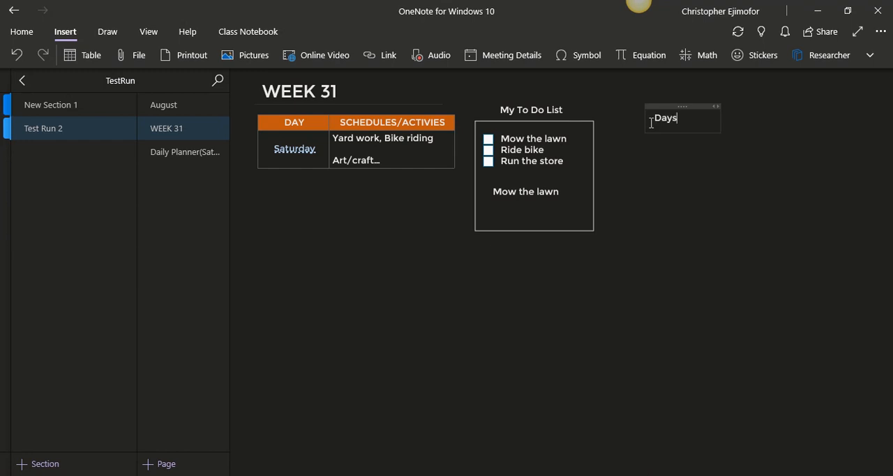
key(Tab)
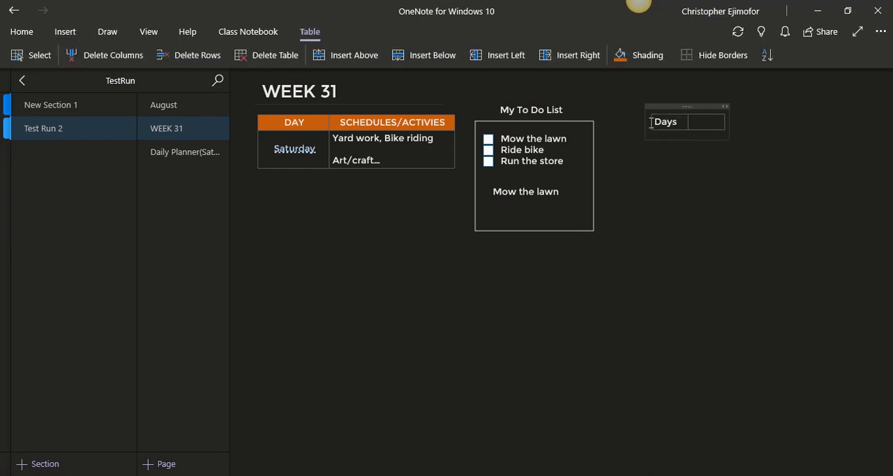
text(Focus on..)
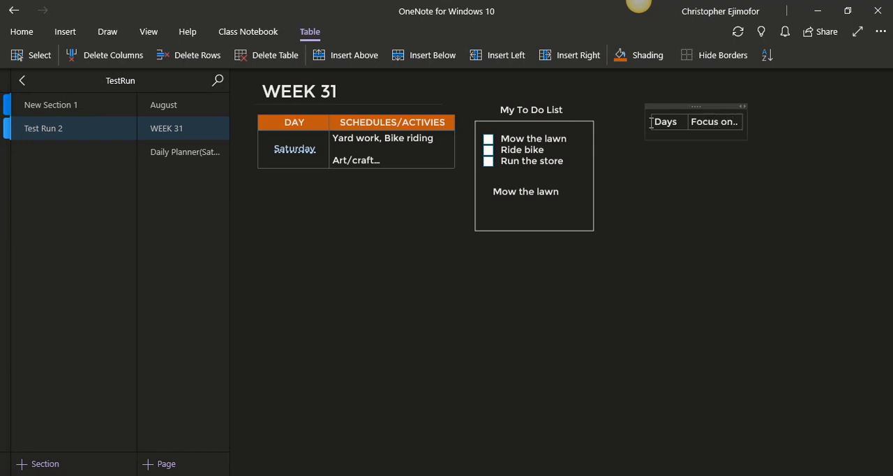
text(.)
key(Tab)
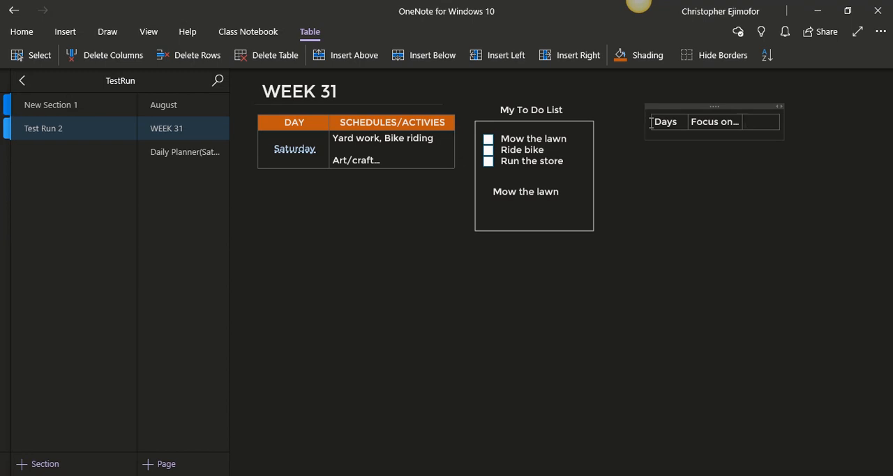
text(Complete)
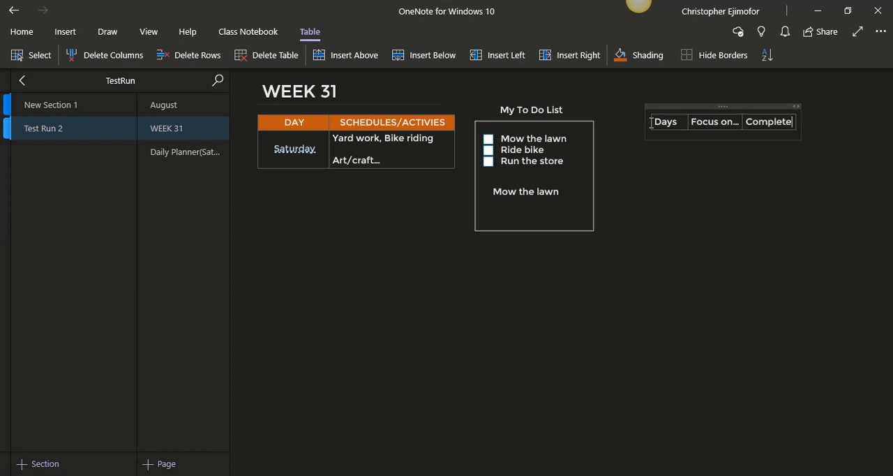
text(d)
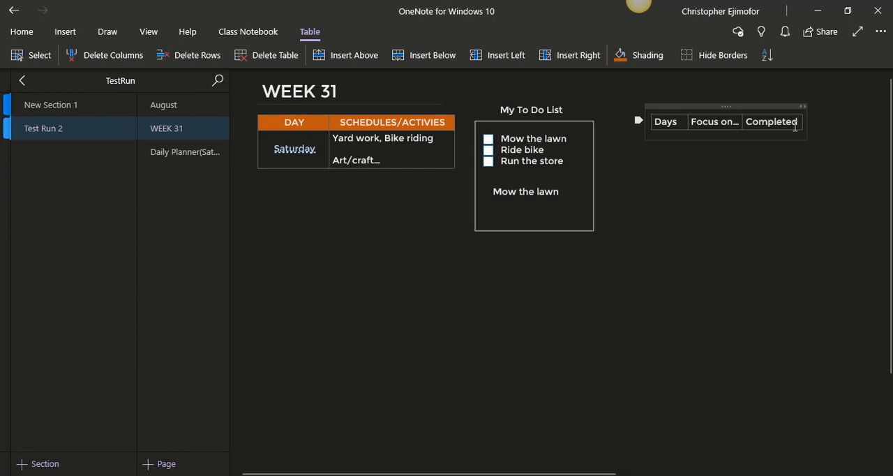
Add a row for "Saturday" under Days and widen the "Focus on..." and "Completed" columns
key(Tab)
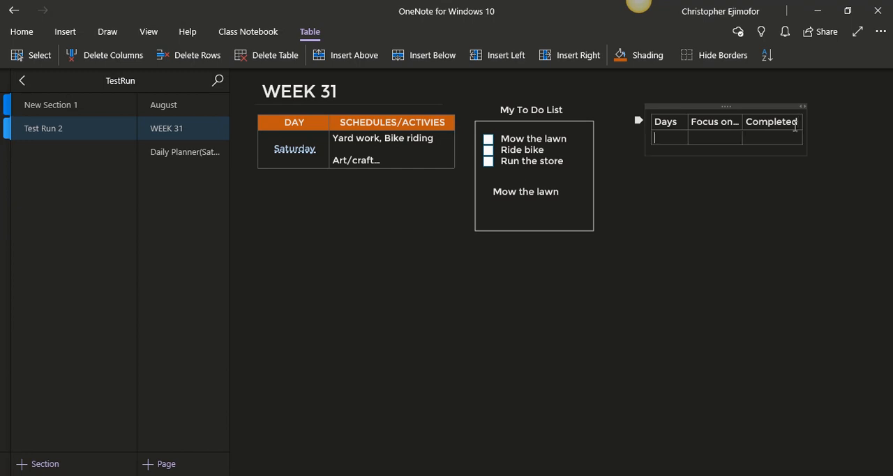
text(Saturday)
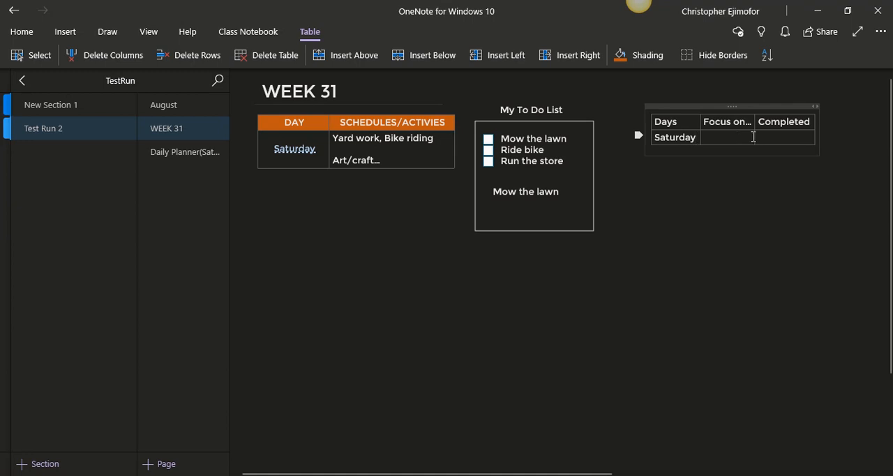
drag(753, 136, 774, 136)
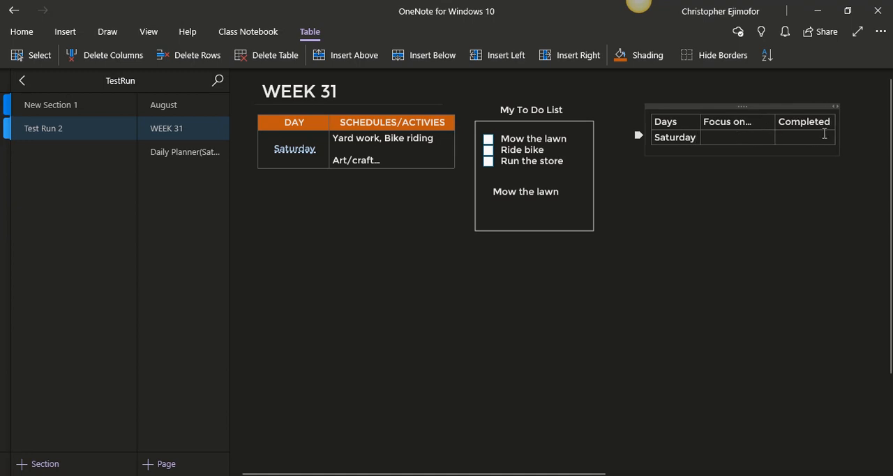
mouse_move(834, 131)
mouse_down()
mouse_move(850, 129)
mouse_move(834, 131)
mouse_up()
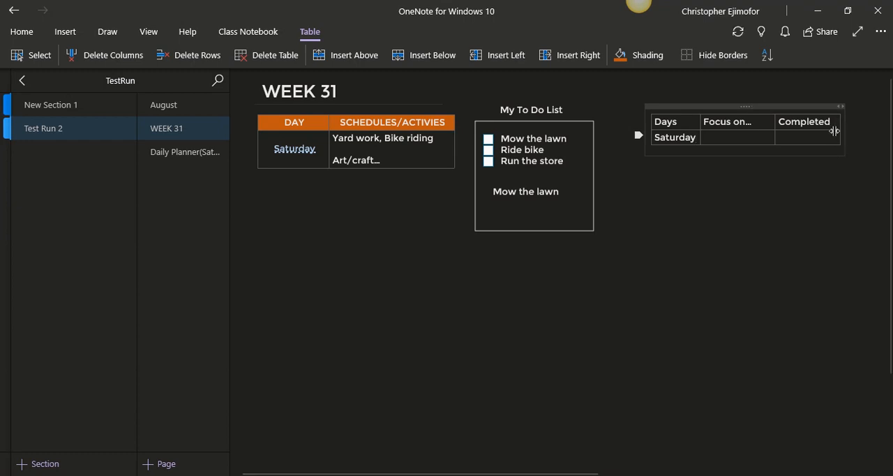
Widen the "Focus on..." column a little more and center the text of the Days/Focus on.../Completed header row
drag(774, 122, 785, 121)
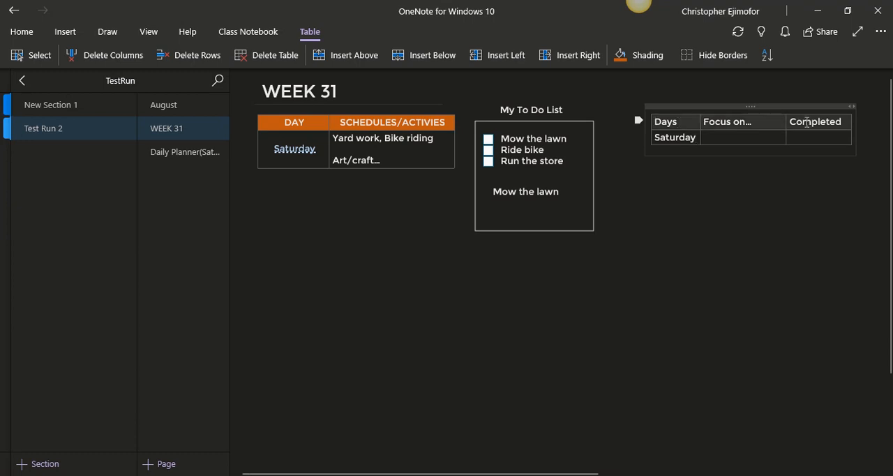
click(807, 122)
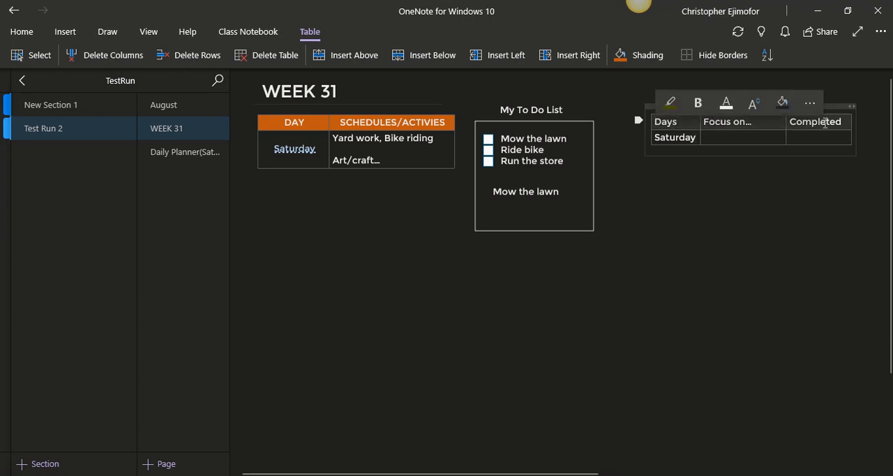
click(22, 31)
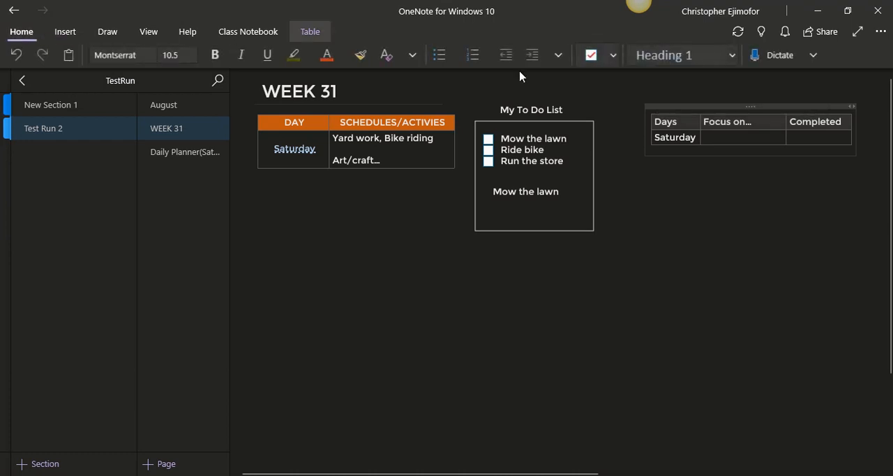
click(558, 54)
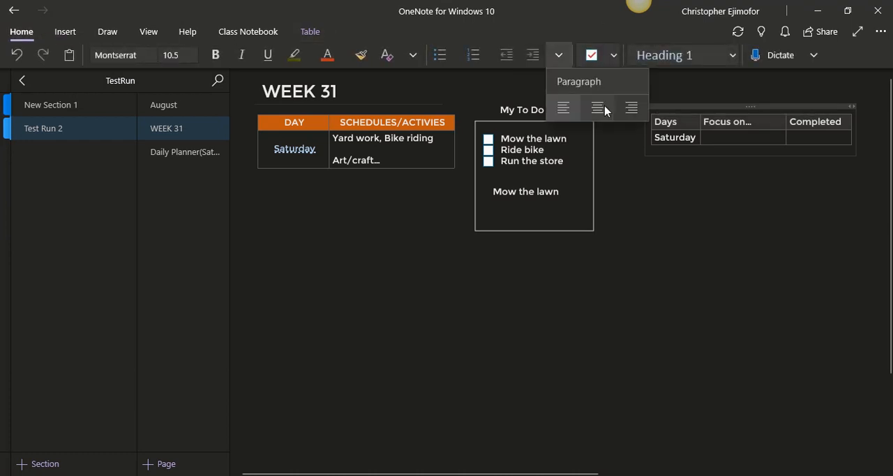
click(604, 110)
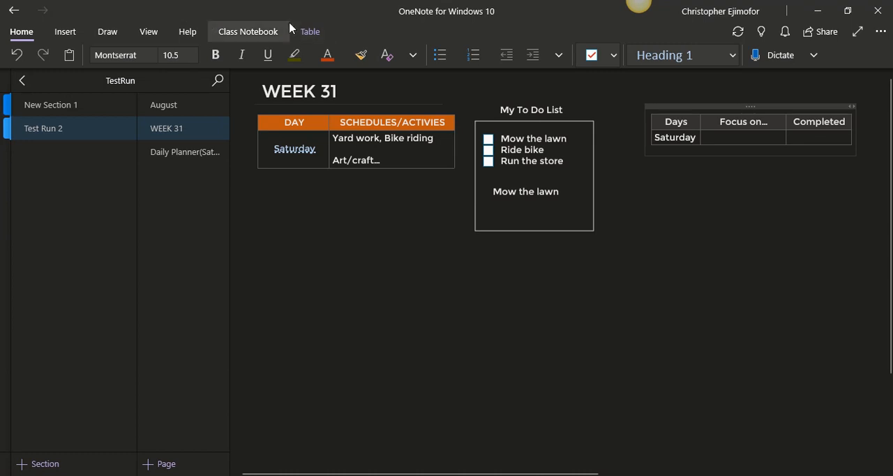
Shade the header row of the Days/Focus on.../Completed table with the blue theme color
click(306, 32)
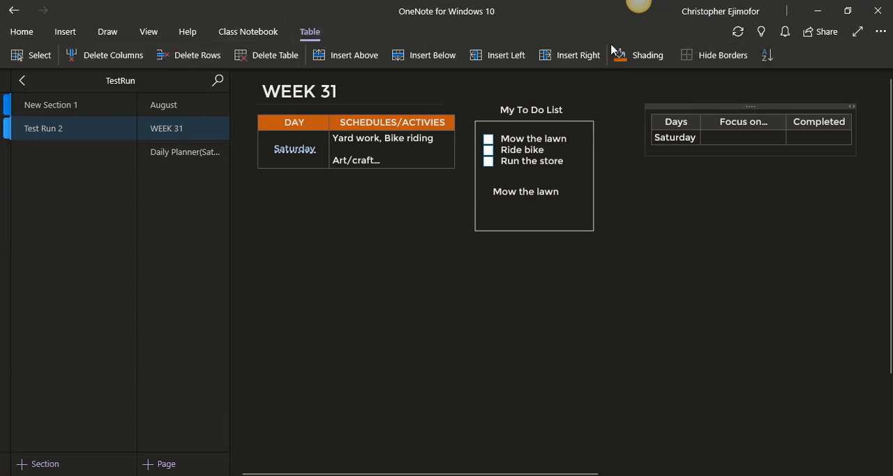
click(668, 58)
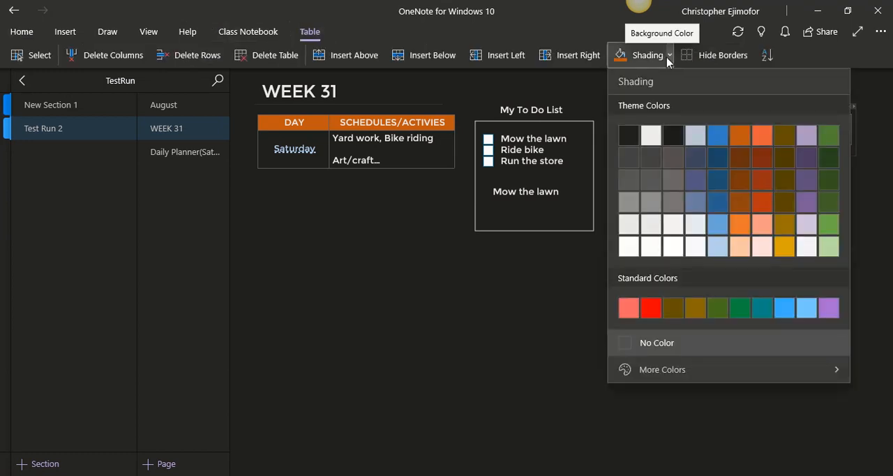
click(714, 135)
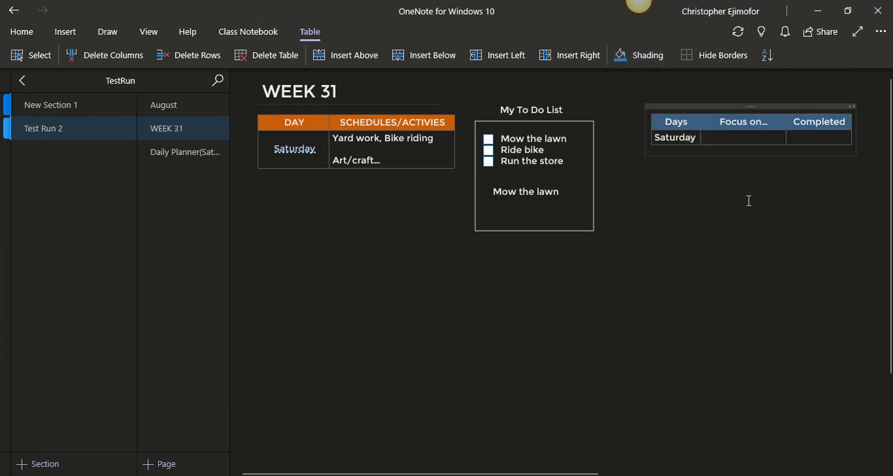
Enter "Abs. Triceps..." in Saturday's "Focus on..." cell, using the spelling suggestion "Triceps" for the misspelled word
click(709, 138)
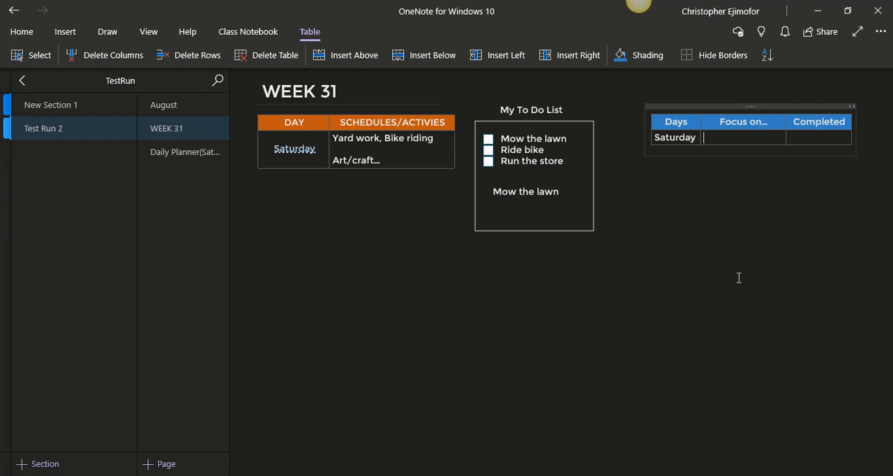
text(Abs. Tricep...)
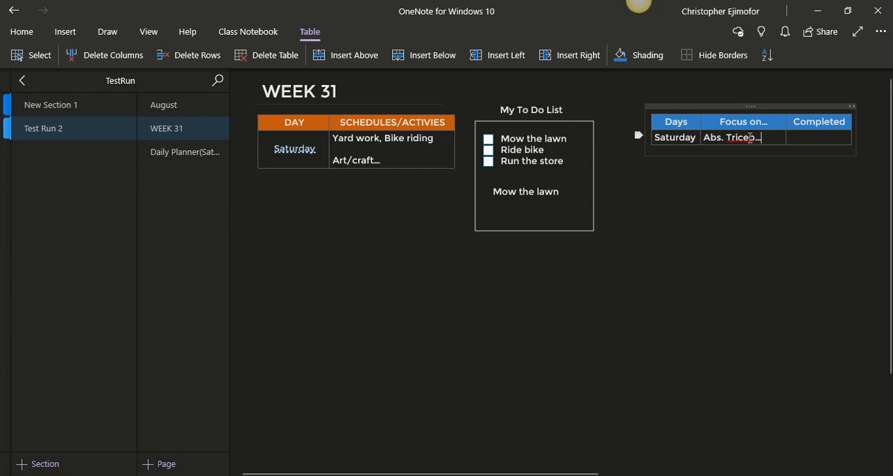
right_click(751, 137)
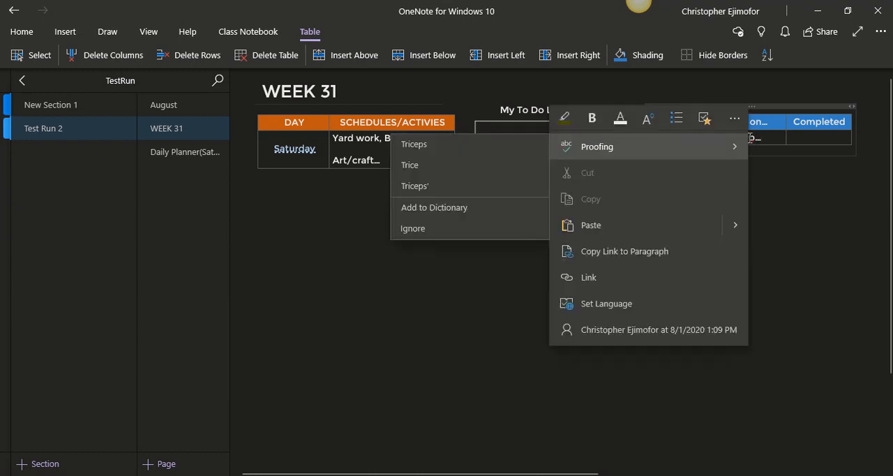
click(480, 152)
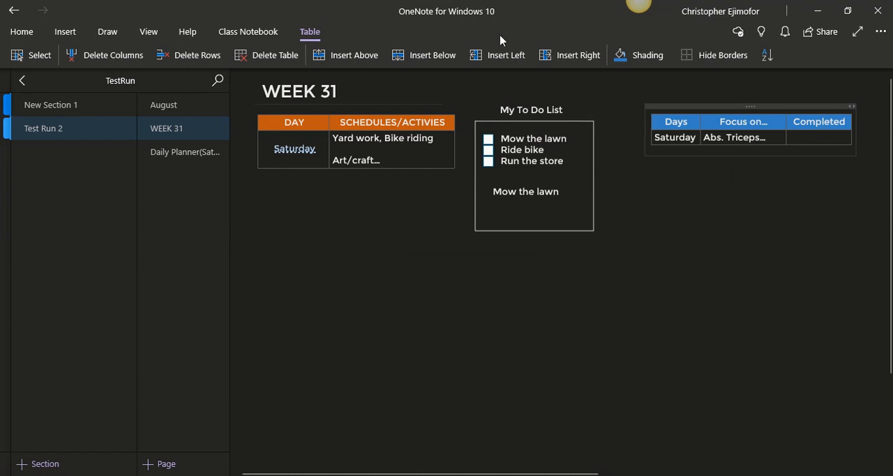
Add a to-do checkbox in Saturday's "Completed" cell and leave the table
click(32, 39)
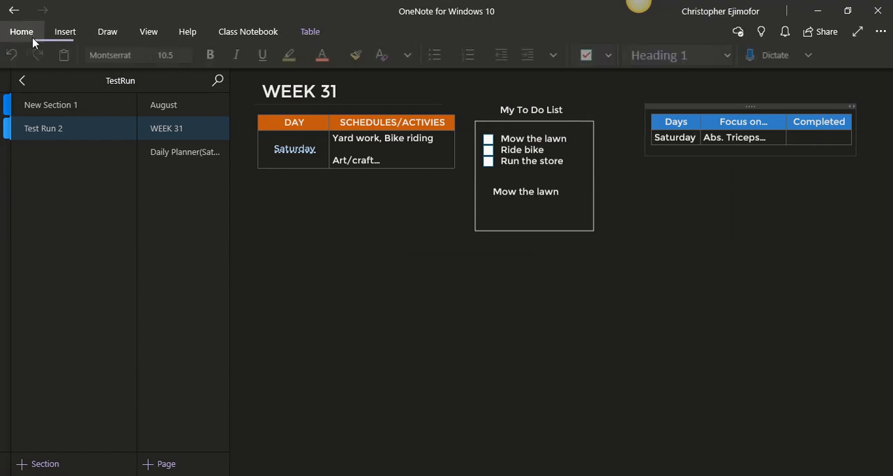
click(590, 56)
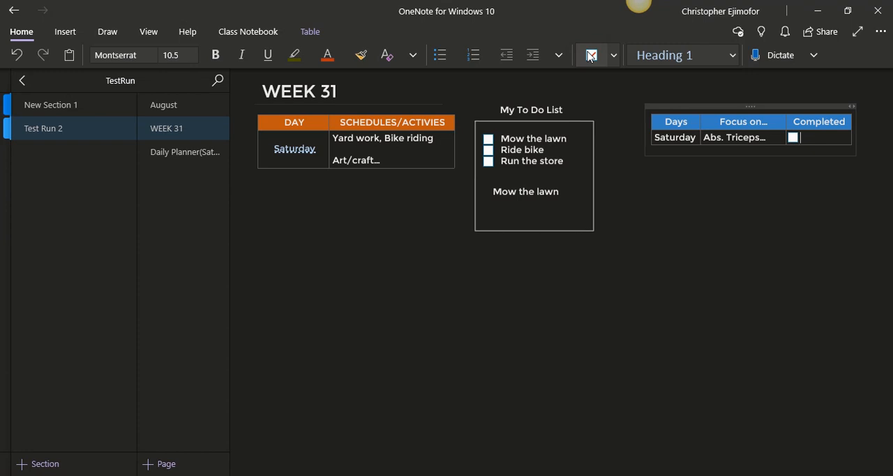
click(827, 271)
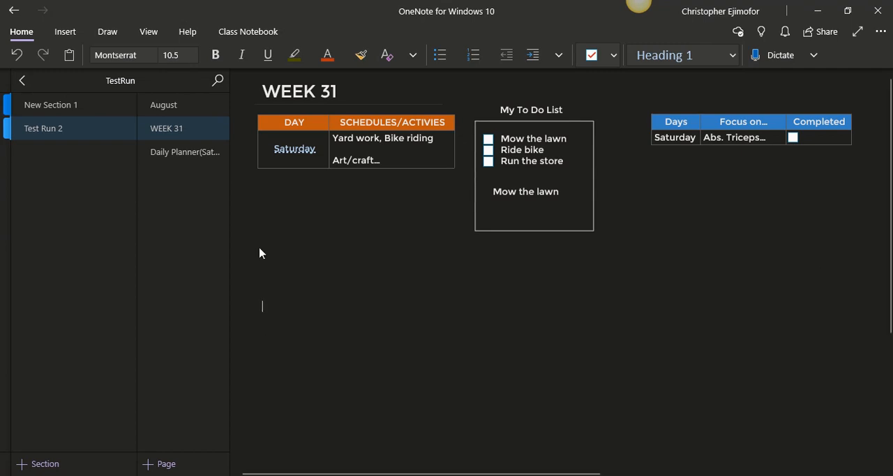
Insert a 4 x 1 table on the page and place it beneath the Day/Schedules table
click(65, 32)
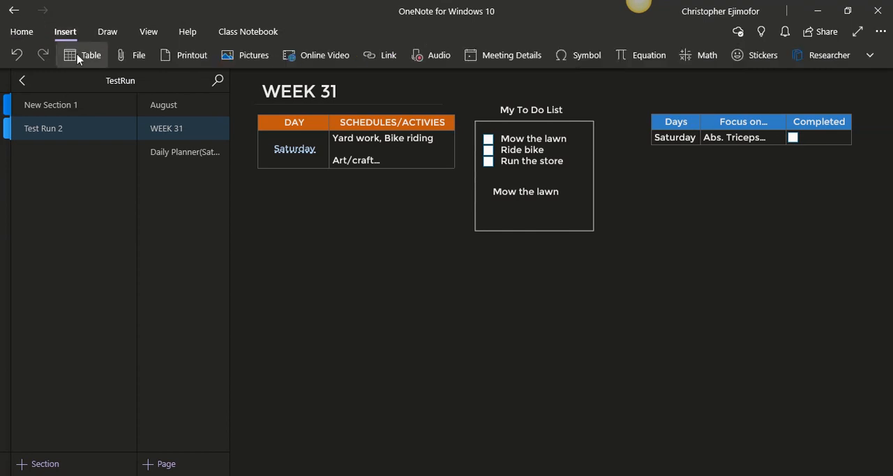
click(78, 58)
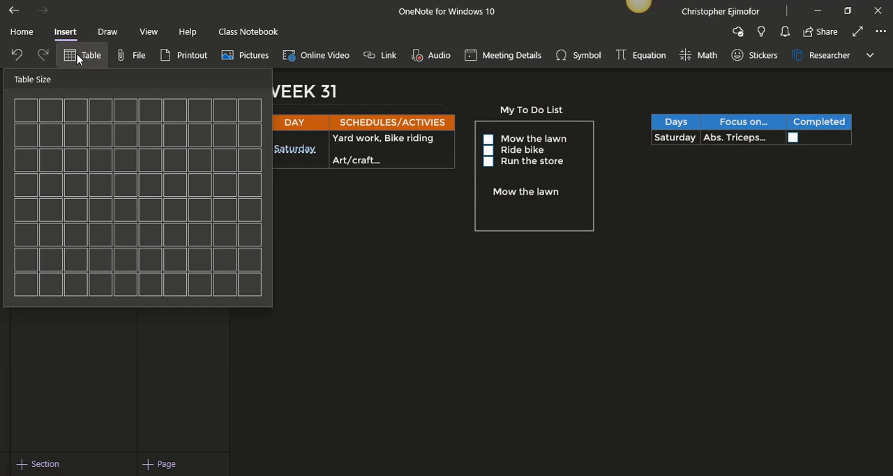
click(101, 110)
drag(355, 292, 378, 211)
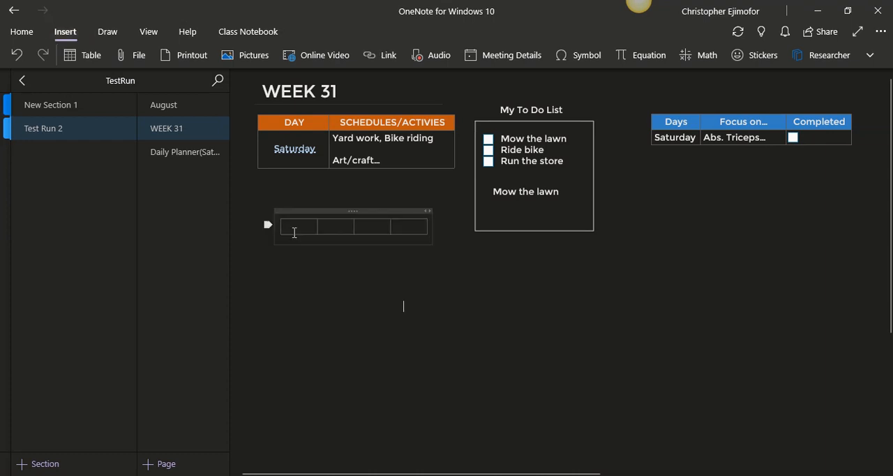
Fill the new table's cells with the headings "Days", "Breakfast", "Lunch" and "Dinner"
click(295, 233)
text(Days)
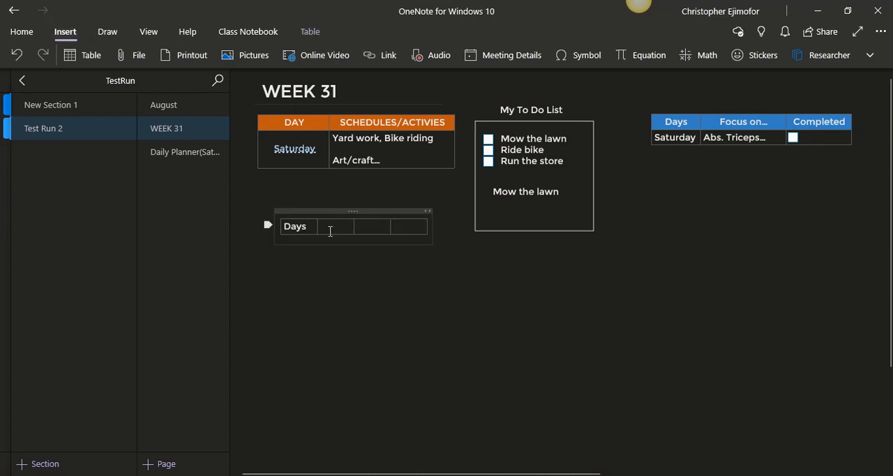
click(333, 228)
text(Breafas)
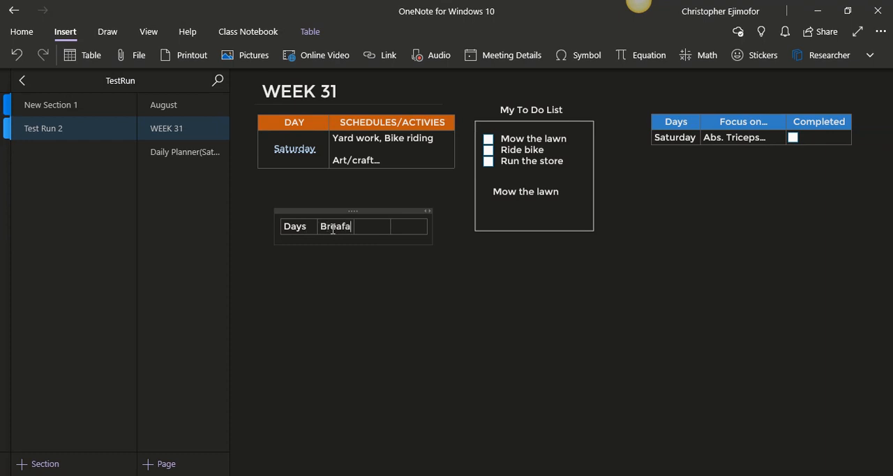
key(BackSpace)
key(BackSpace)
key(BackSpace)
text(kfast)
key(Tab)
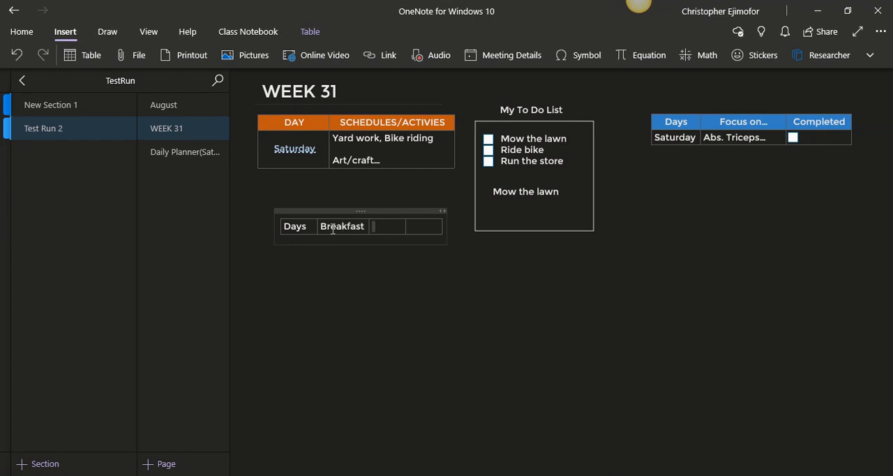
text(Lunch)
key(Tab)
text(Dinner)
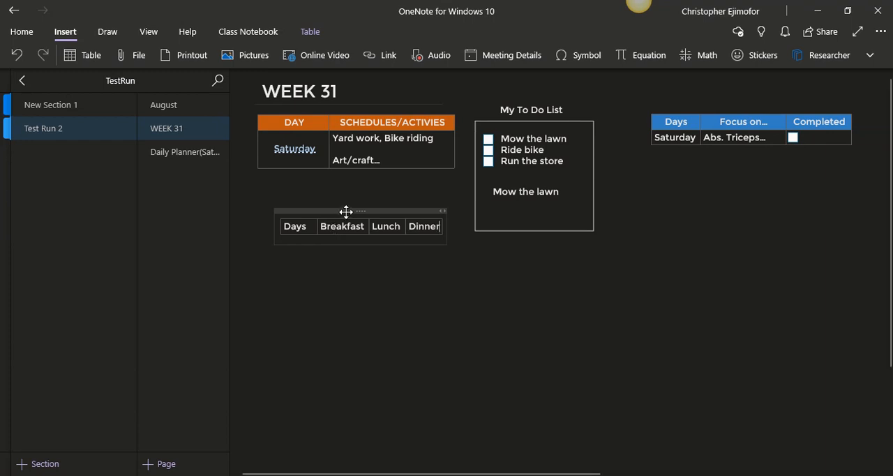
Move the meal table closer beneath the schedule table and add a row for "Saturday" under Days
drag(345, 212, 333, 191)
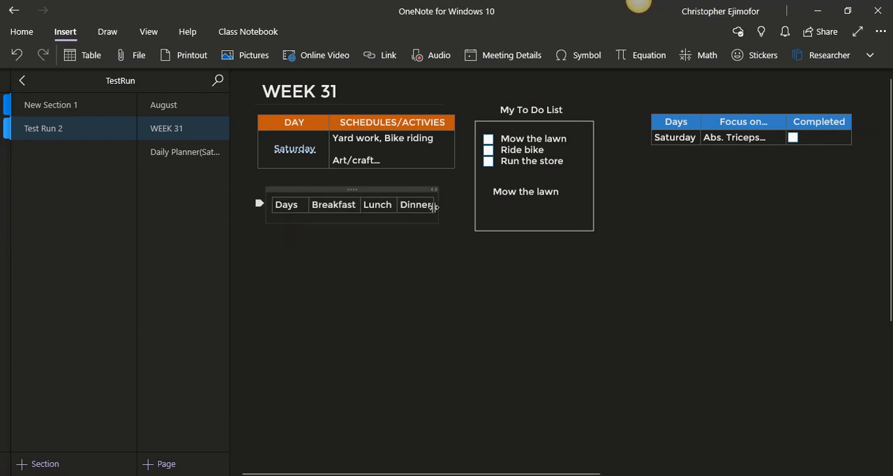
click(433, 205)
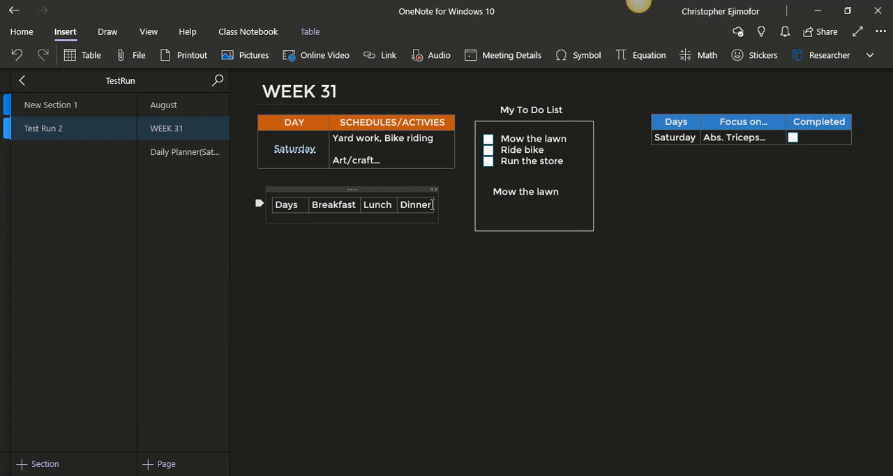
key(Tab)
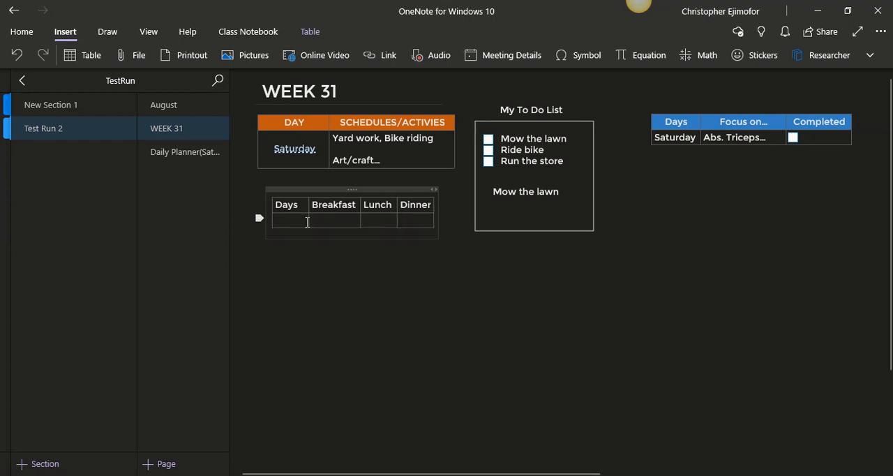
text(Saturday)
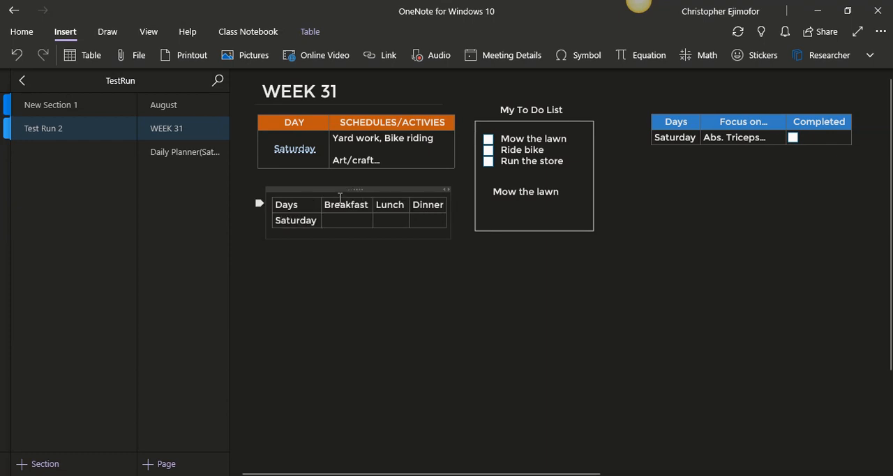
Align the meal table with the schedule table's left edge and widen its Breakfast, Lunch and Dinner columns
drag(342, 189, 327, 188)
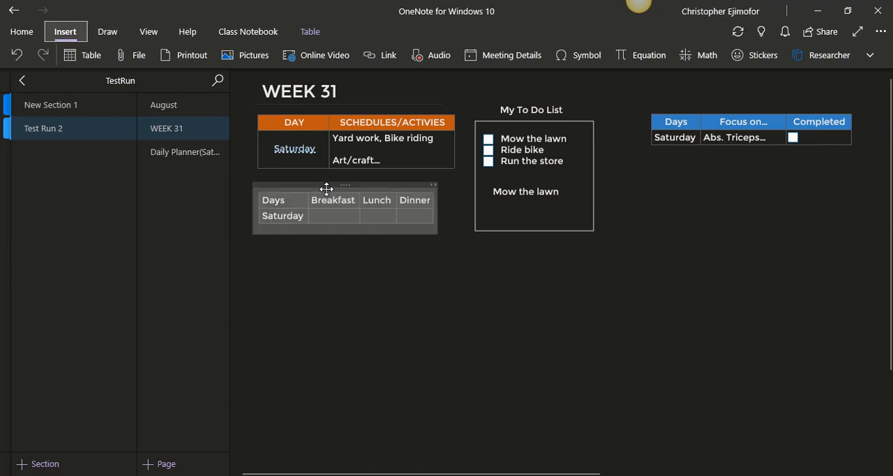
click(388, 274)
drag(360, 217, 372, 217)
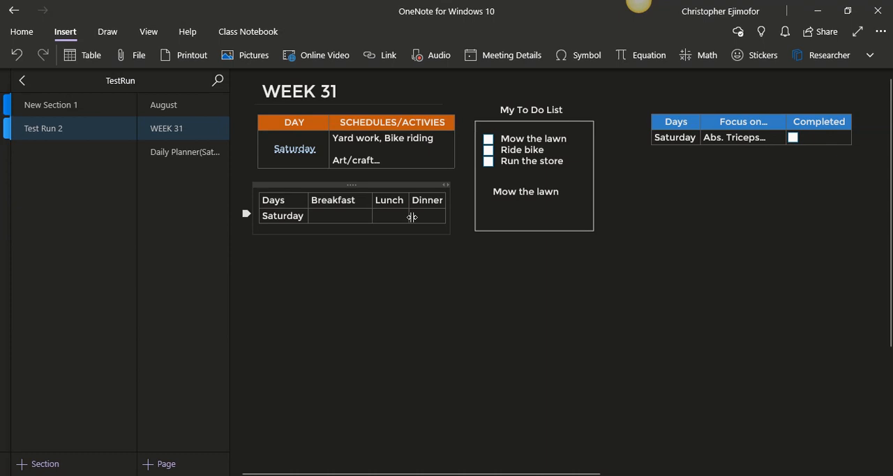
drag(412, 216, 468, 218)
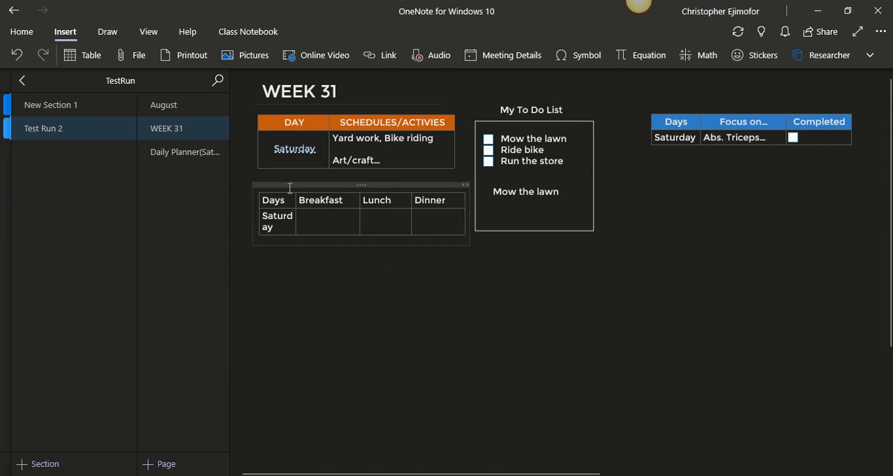
Shift the meal table up and left and adjust its Days and Dinner columns so "Saturday" fits on one line beside the to-do box
drag(286, 185, 282, 187)
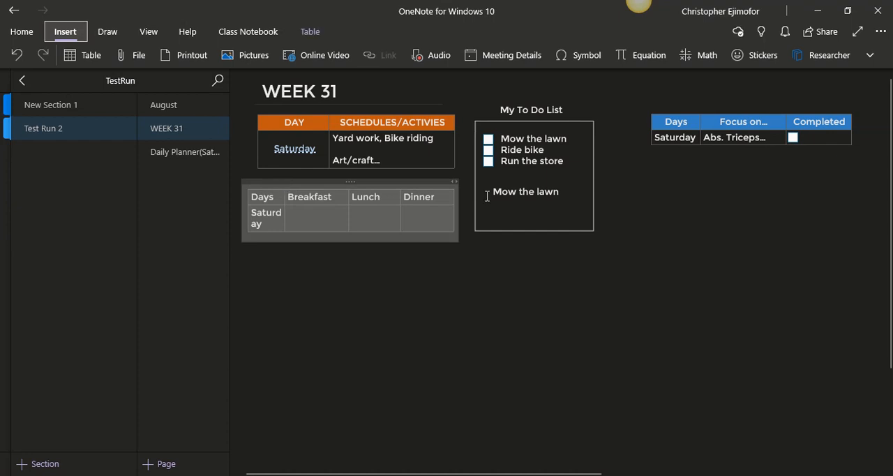
click(589, 322)
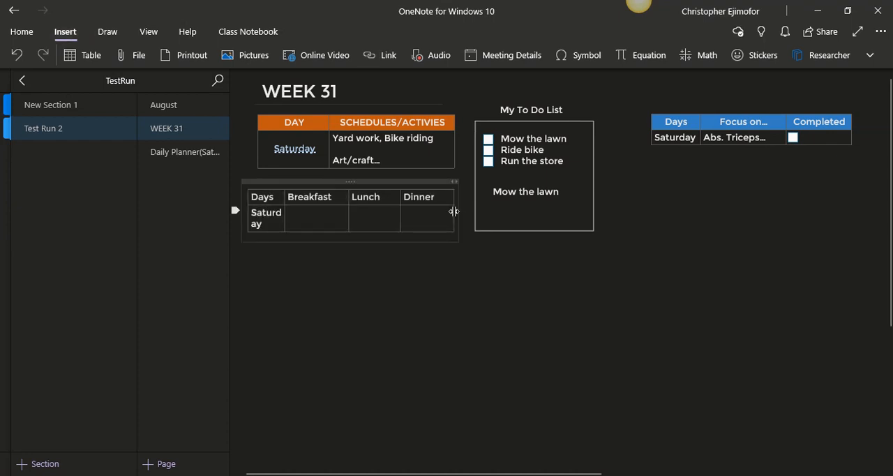
drag(454, 211, 467, 212)
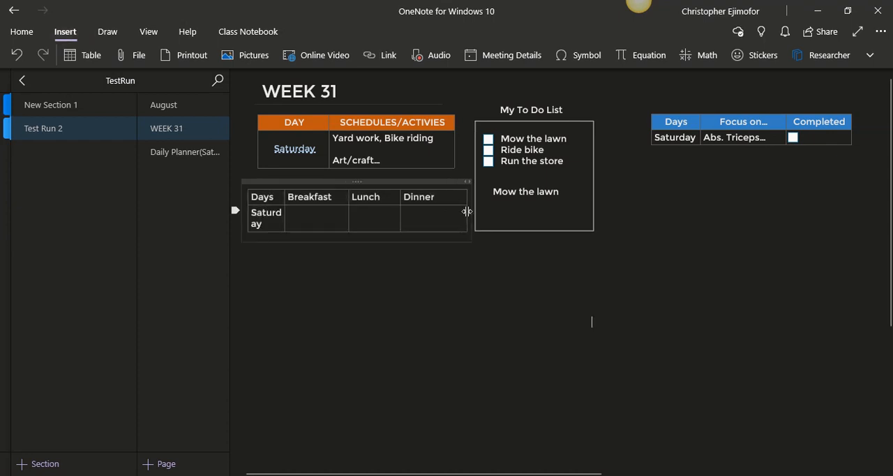
drag(286, 213, 299, 214)
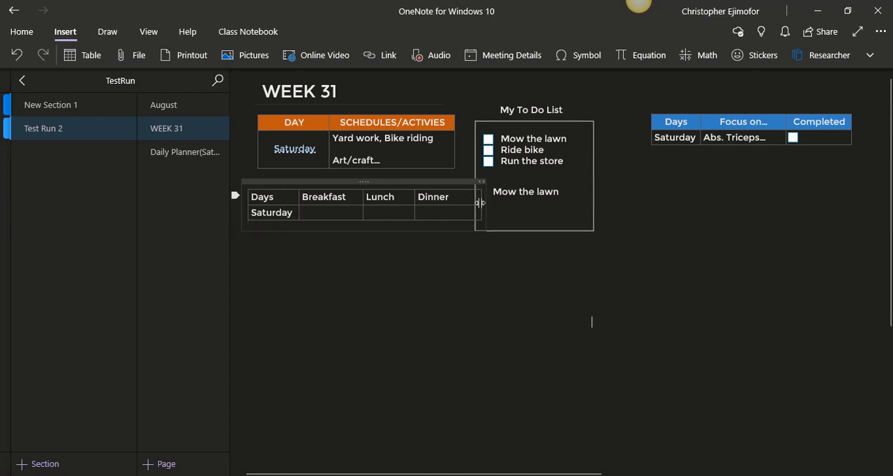
drag(480, 203, 467, 203)
click(452, 274)
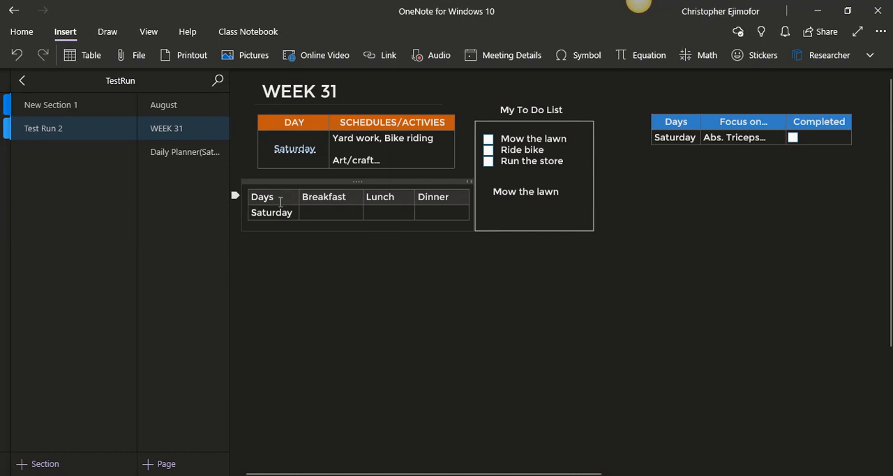
Shade the meal table's header row with a dark orange theme color
click(281, 200)
click(416, 183)
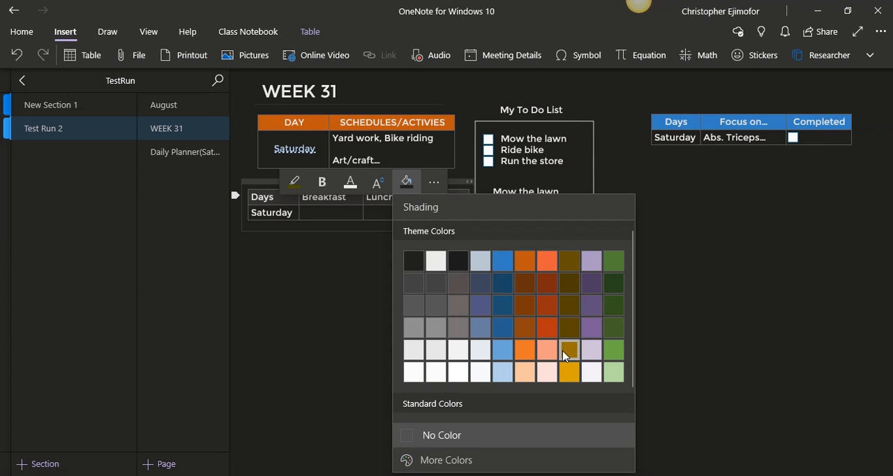
click(529, 331)
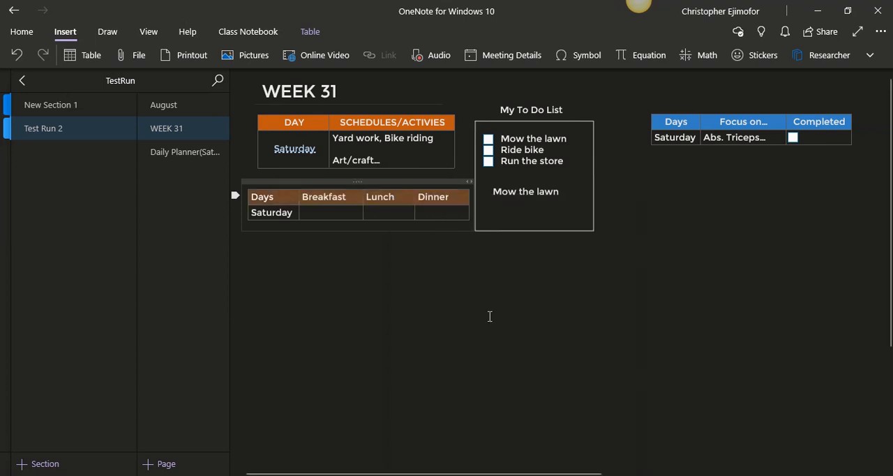
click(416, 279)
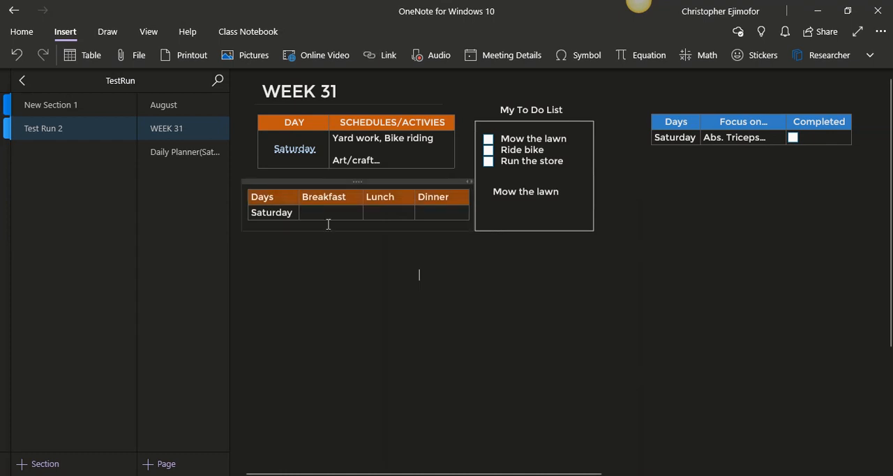
Shade the meal table's header row with the dark purple theme color
click(308, 189)
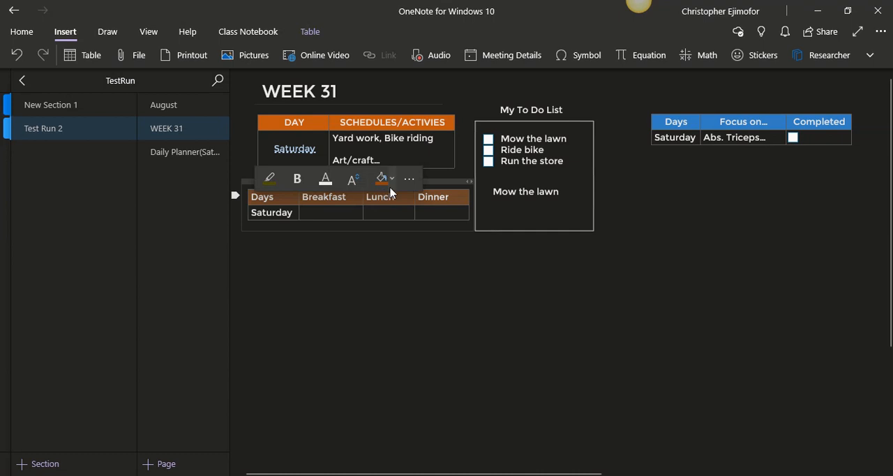
click(389, 183)
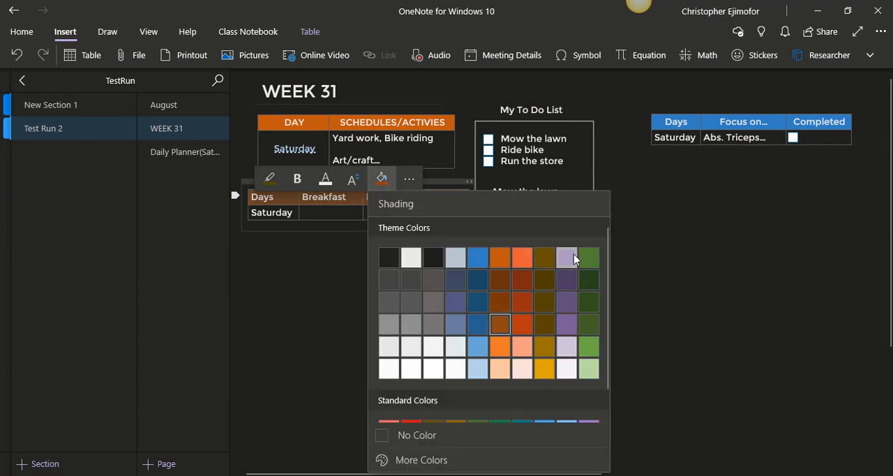
click(566, 280)
click(421, 346)
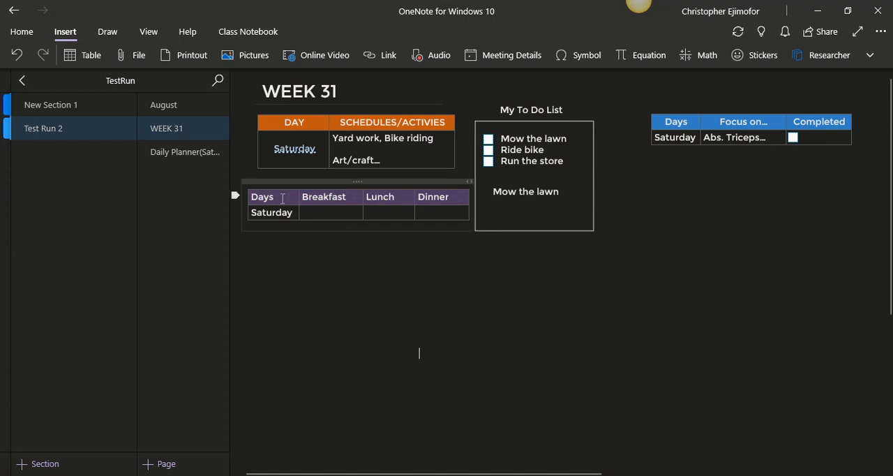
Enter "Eggs/bacon" as Saturday's breakfast in the meal table
click(319, 213)
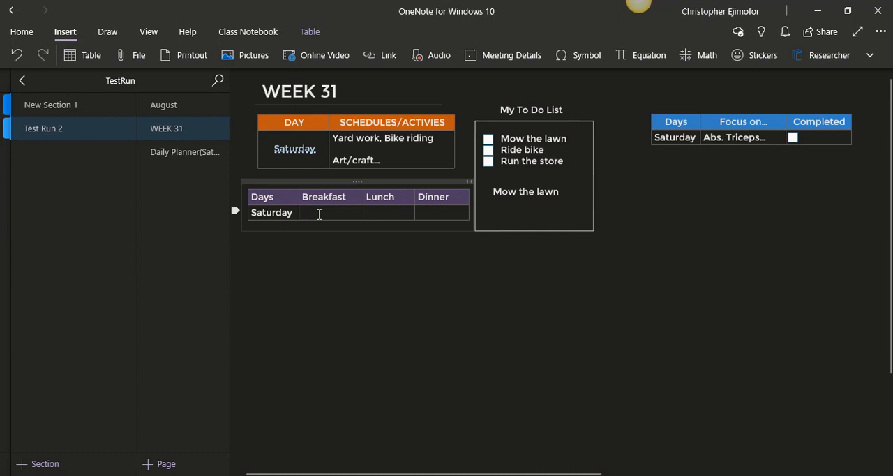
text(Eggs)
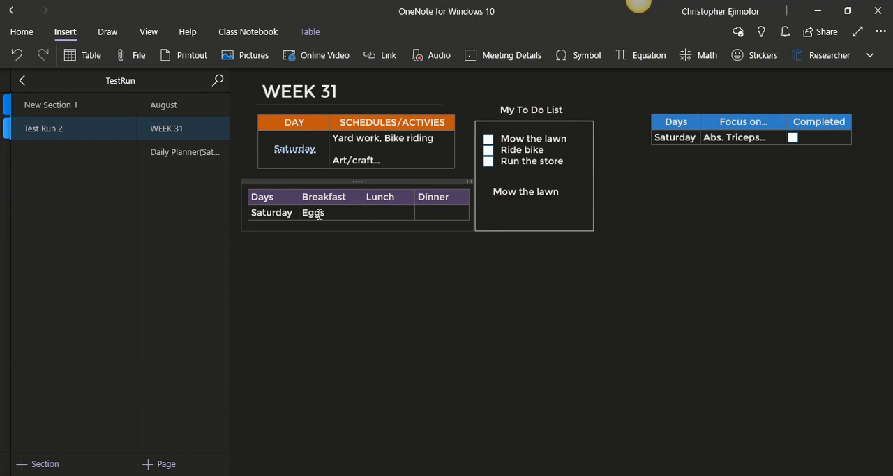
text(/be)
key(BackSpace)
text(acon)
Enter "Fish sticks" as Saturday's lunch and "Chicken and rice" as Saturday's dinner
key(Tab)
text(Fish sticks)
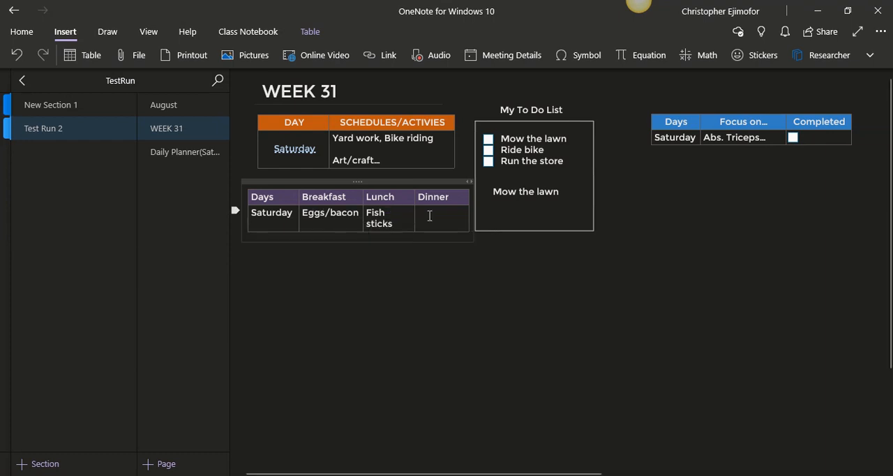
click(429, 216)
text(Chicken and rice)
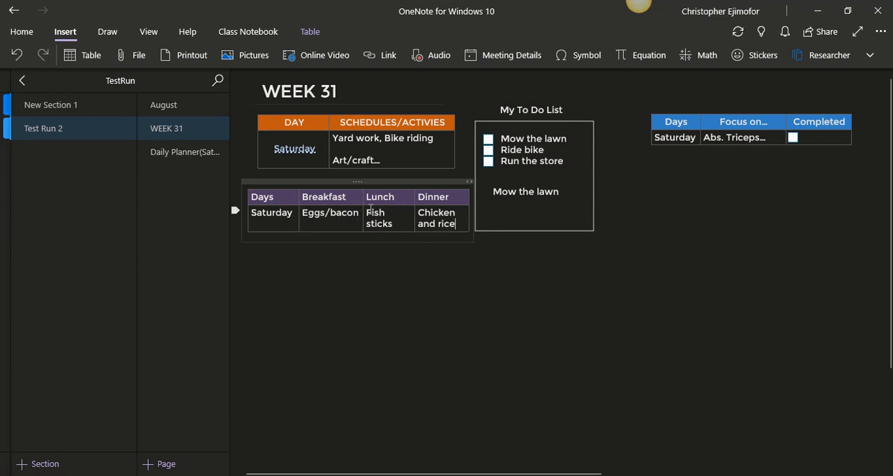
Reduce the font size of Saturday's breakfast, lunch and dinner entries to 9
drag(298, 212, 453, 212)
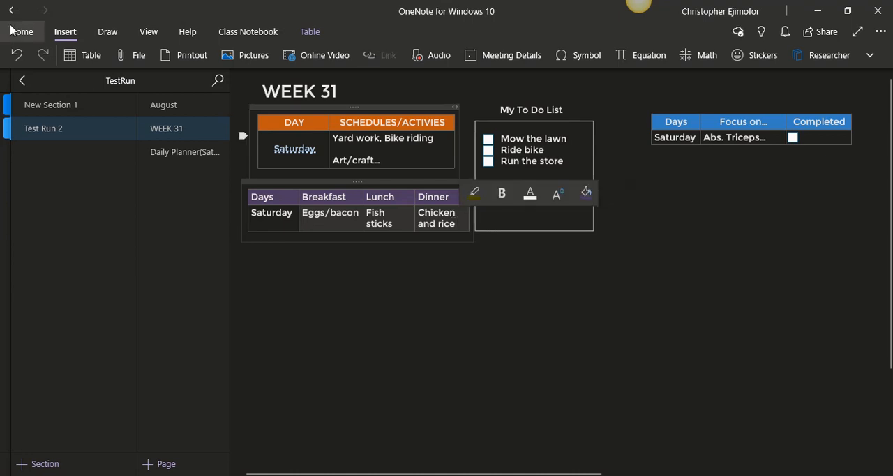
click(21, 31)
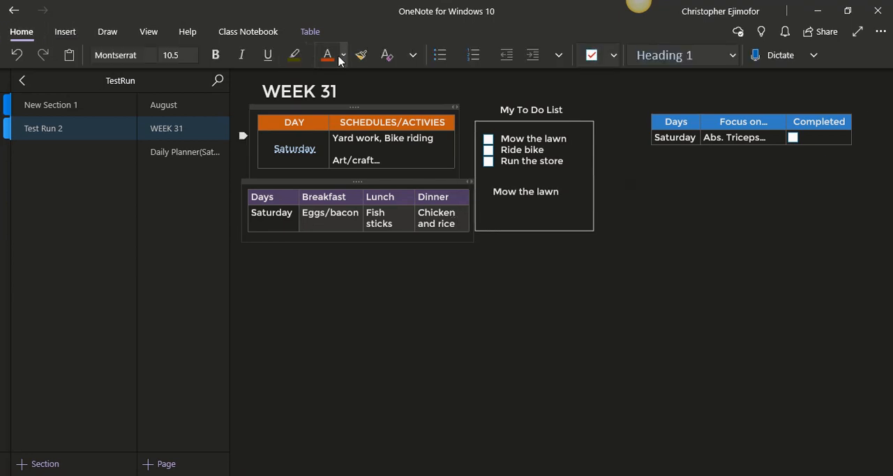
click(193, 55)
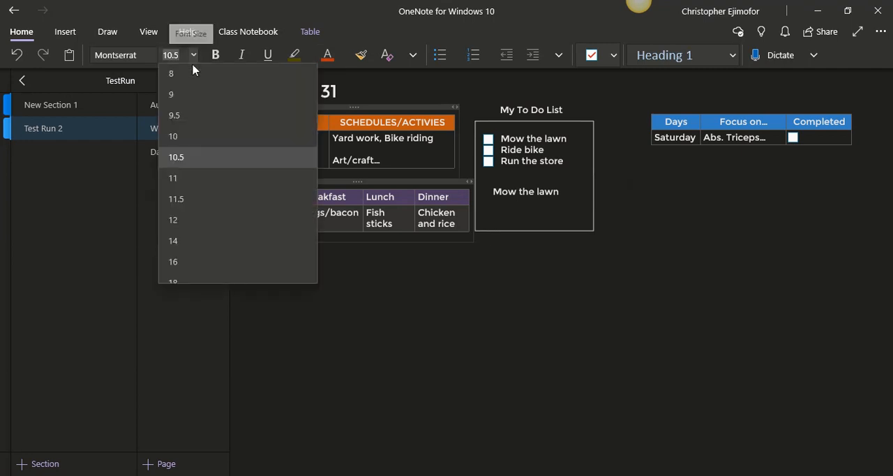
click(190, 115)
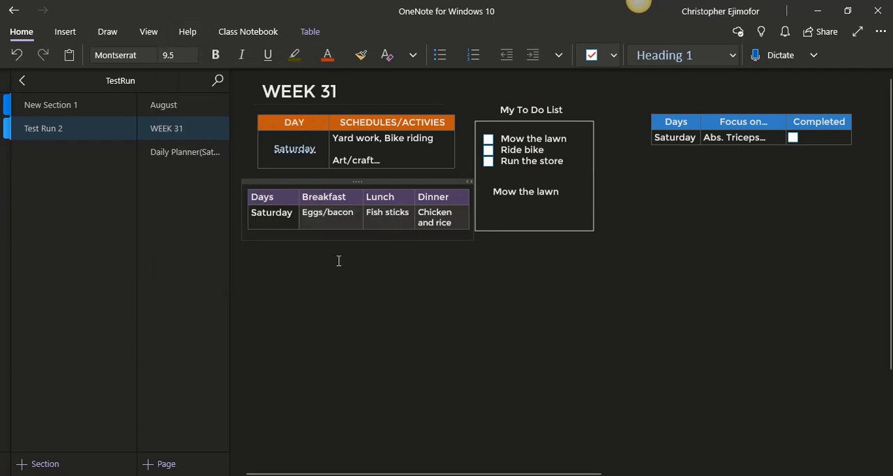
click(192, 55)
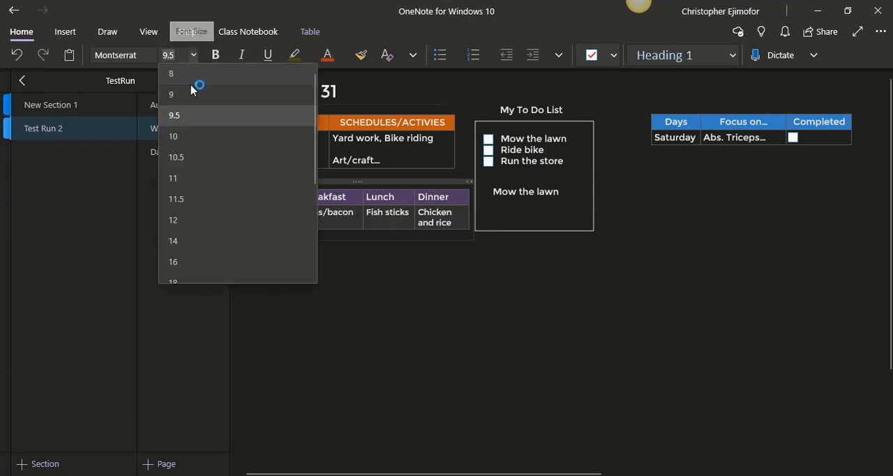
click(189, 92)
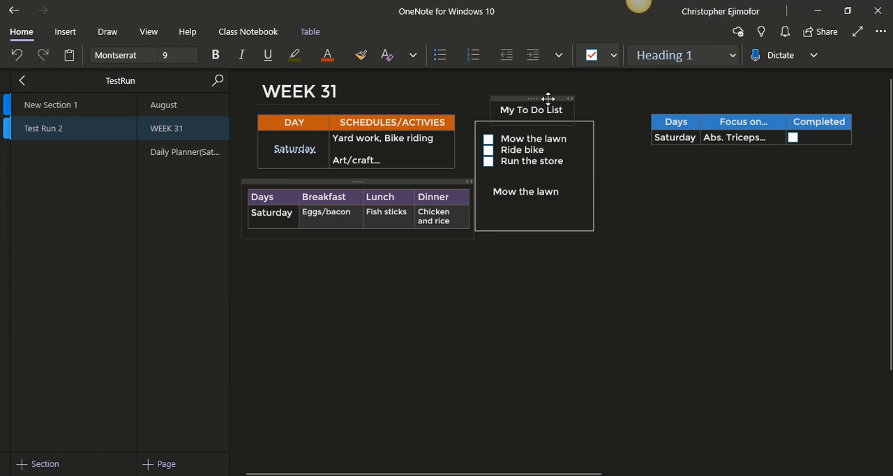
Shift the to-do heading, box and items right and widen the Dinner column so "Chicken and rice" fits on one line
drag(549, 98, 572, 97)
click(494, 120)
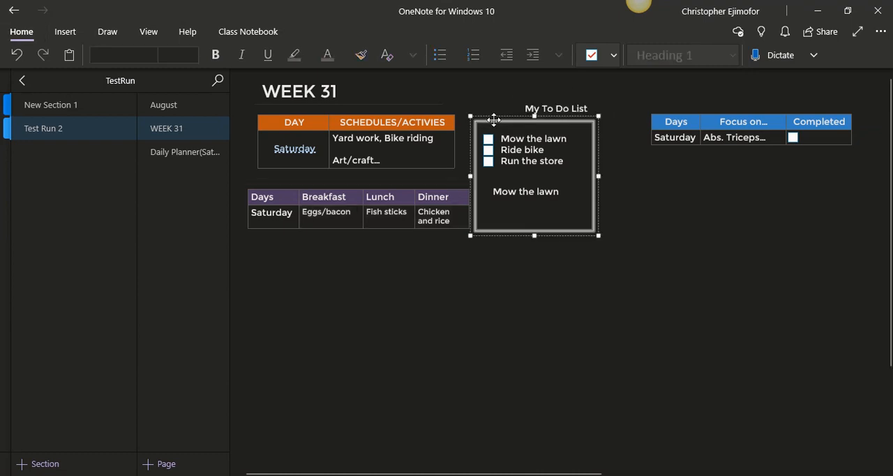
drag(494, 120, 523, 179)
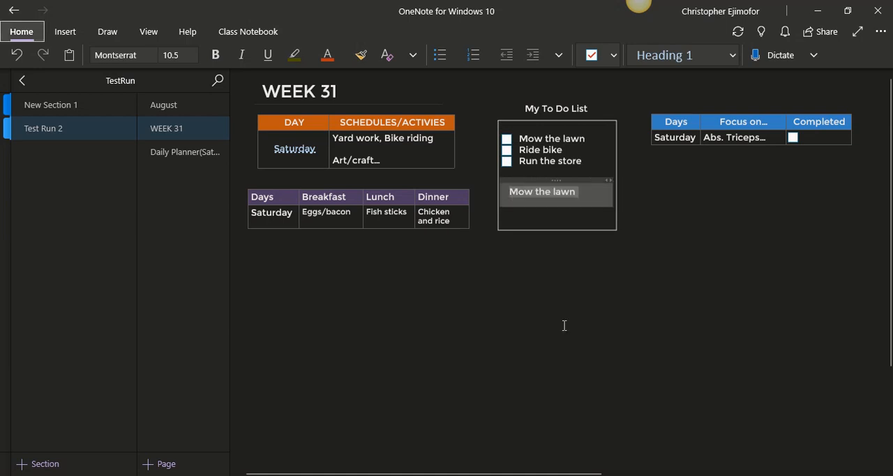
click(562, 322)
drag(467, 208, 490, 207)
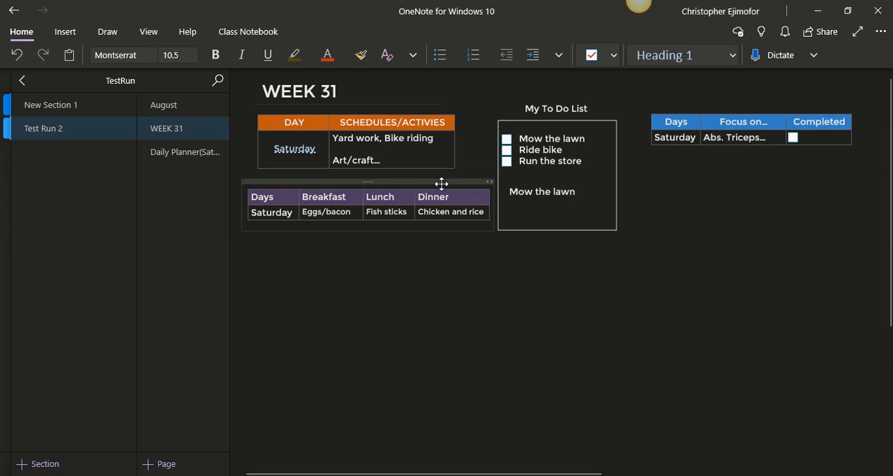
Add the title "Meal Plan" centered above the meal table, moving the table down to make room for it
drag(442, 184, 439, 190)
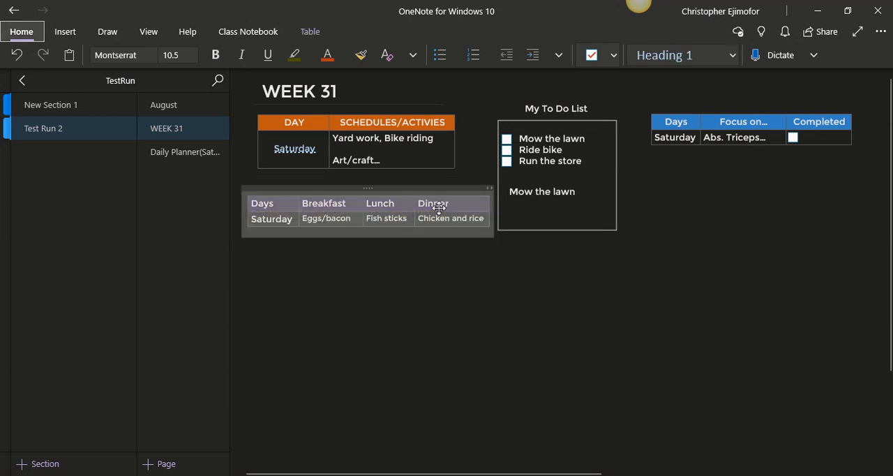
click(327, 309)
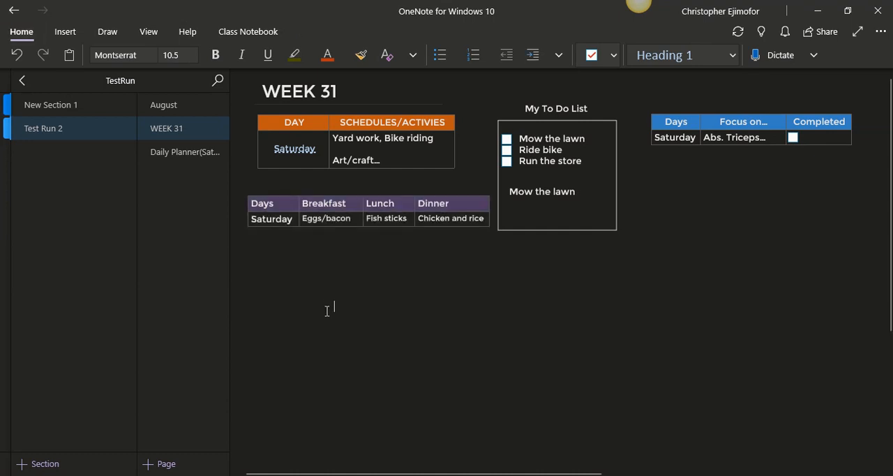
text(Meal Plan)
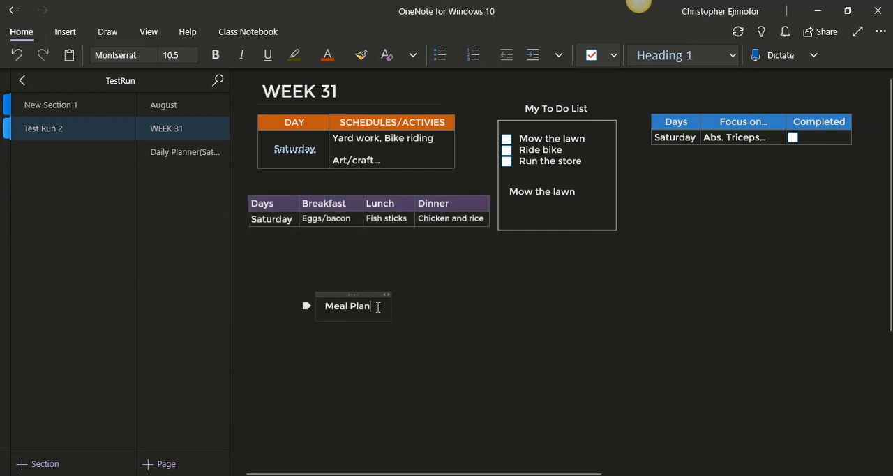
drag(365, 295, 374, 180)
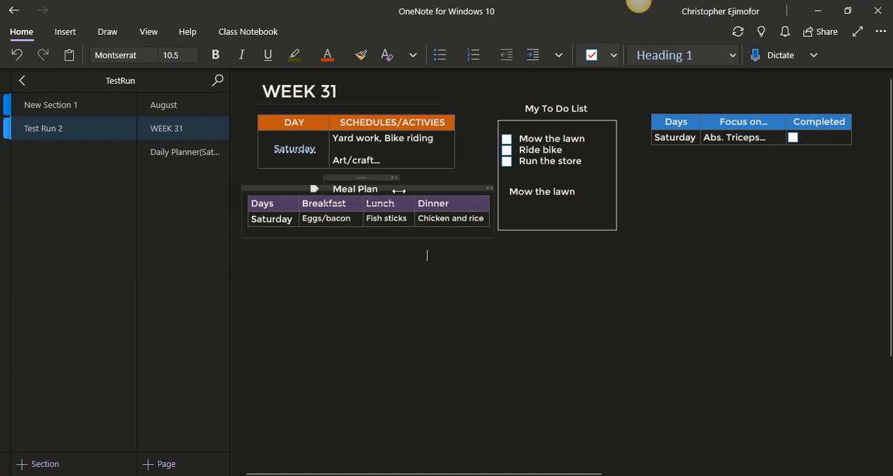
drag(444, 189, 440, 205)
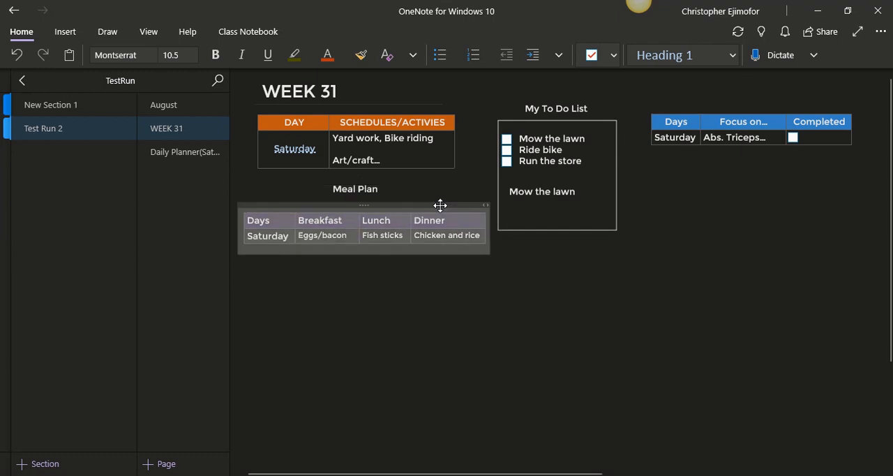
drag(379, 177, 381, 187)
click(441, 342)
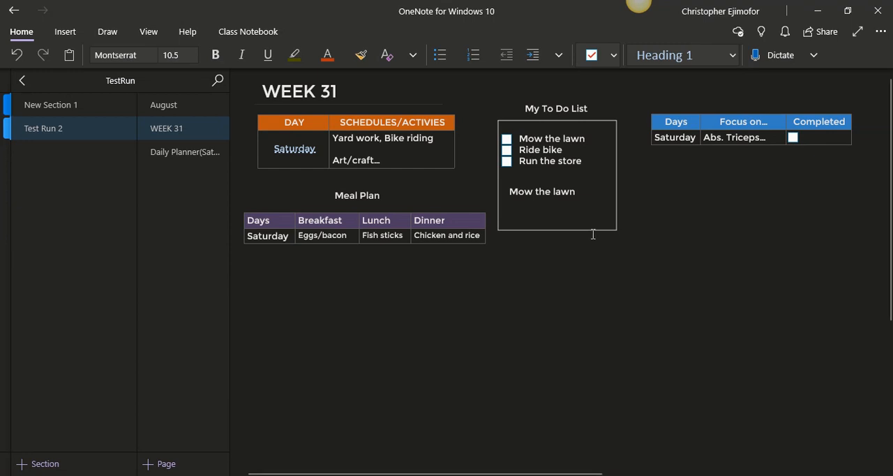
Shorten the to-do box from its lower edge so it ends just below the last "Mow the lawn" text
click(563, 230)
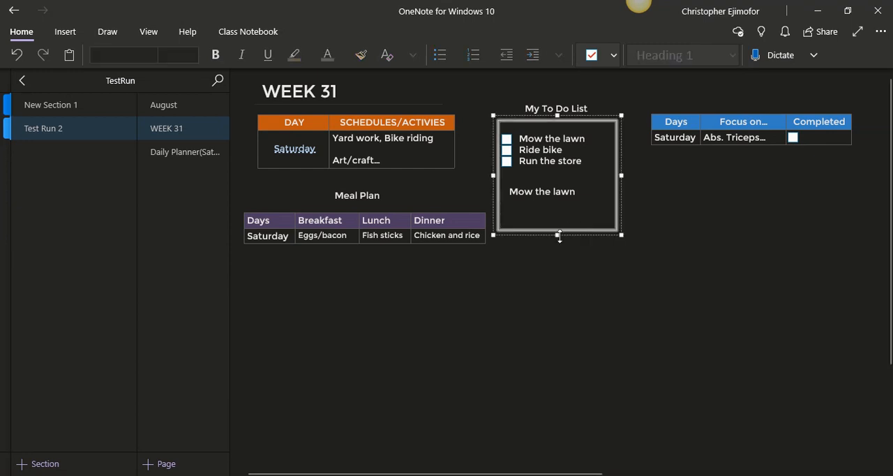
drag(558, 236, 563, 214)
click(563, 213)
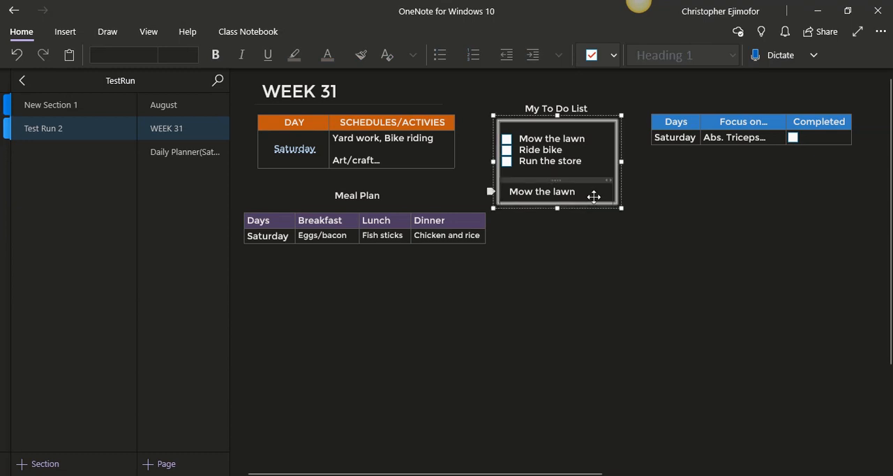
click(651, 240)
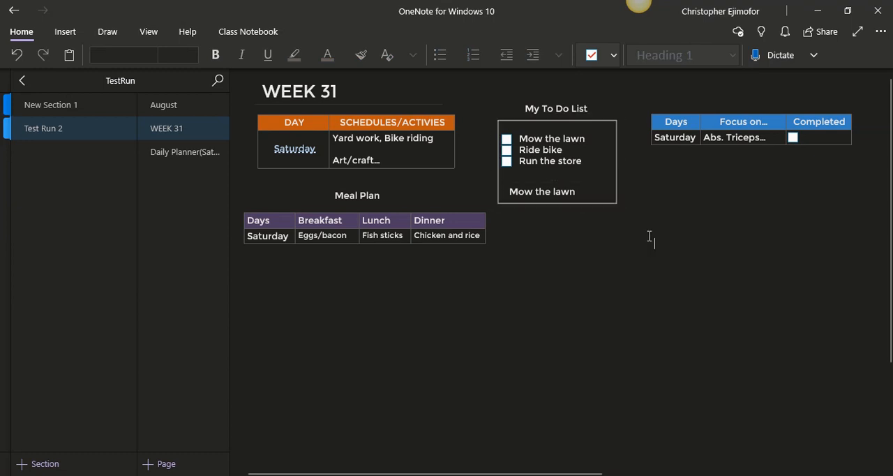
Duplicate the to-do box and place the empty copy directly beneath the original
click(606, 122)
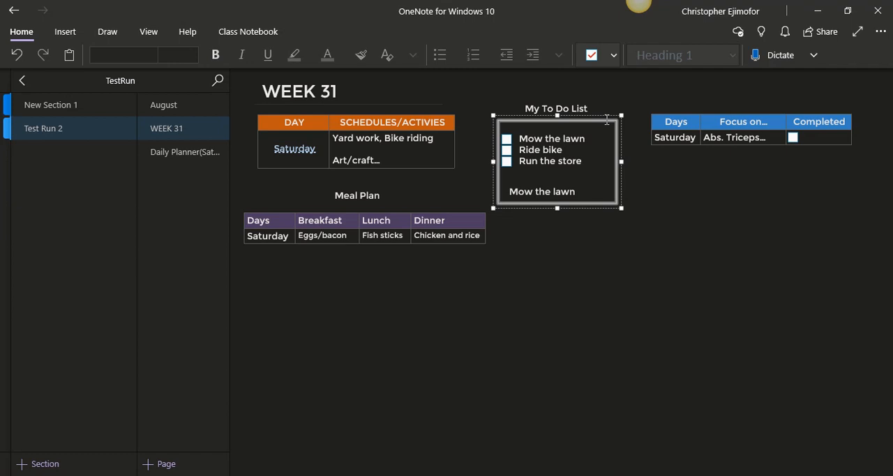
click(560, 257)
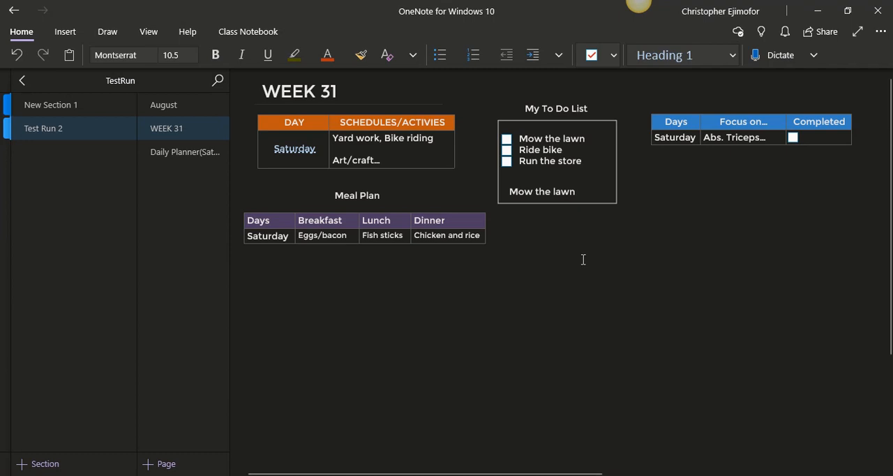
key(ctrl+v)
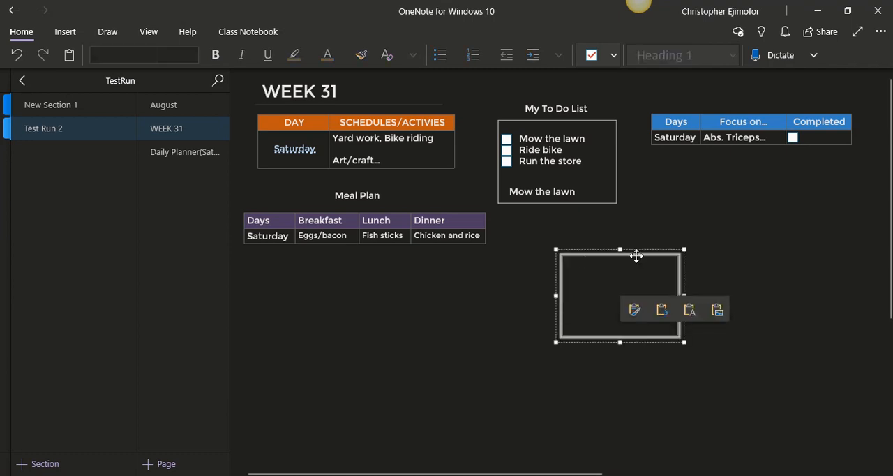
drag(636, 256, 589, 237)
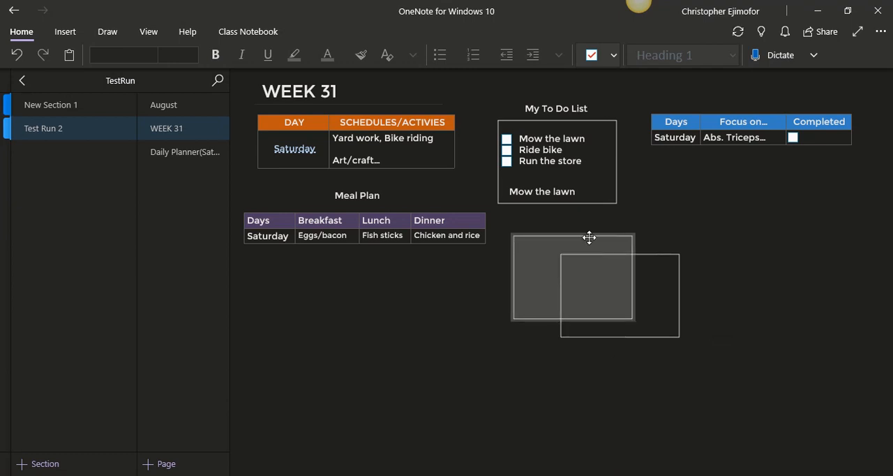
drag(589, 237, 577, 236)
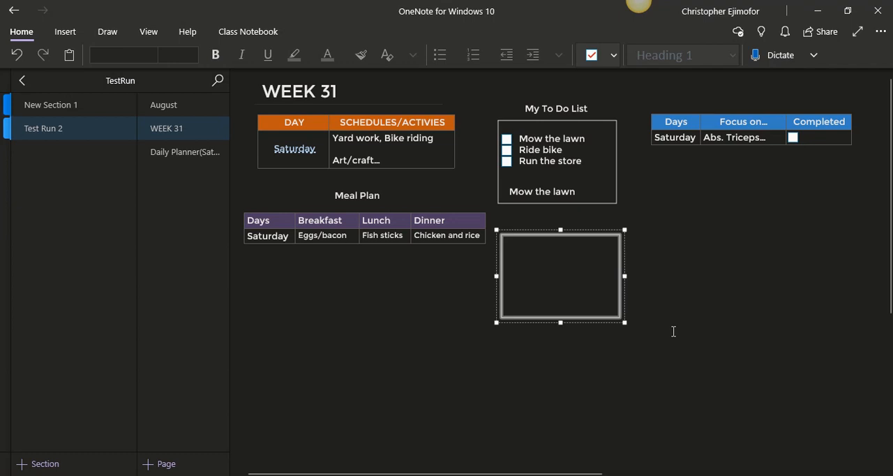
Add the heading "Urgent/Important" and center it directly above the empty box beneath the to-do list
click(673, 332)
text(U)
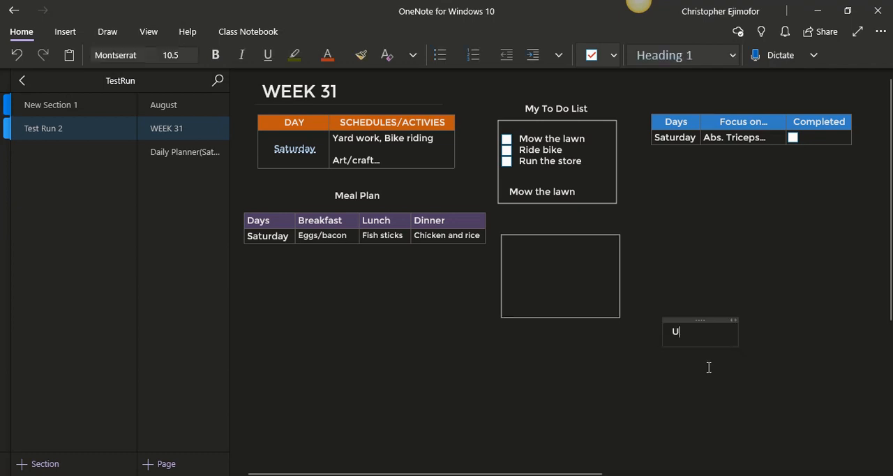
text(rgent/)
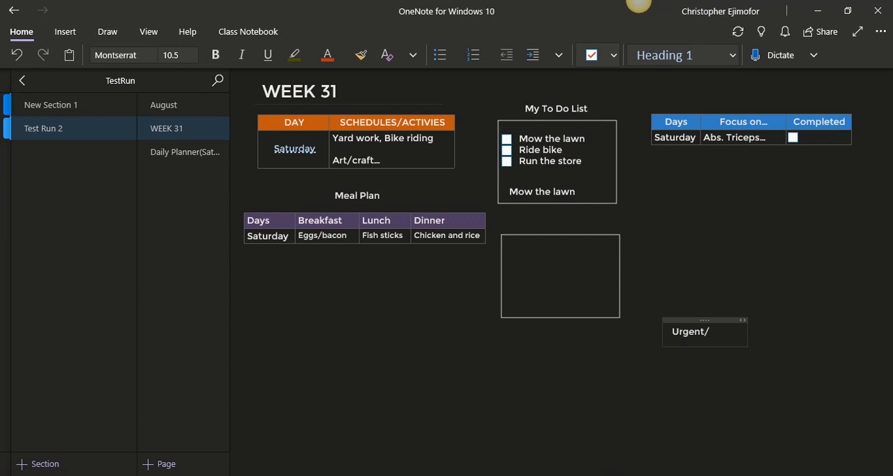
text(iMPORTANT)
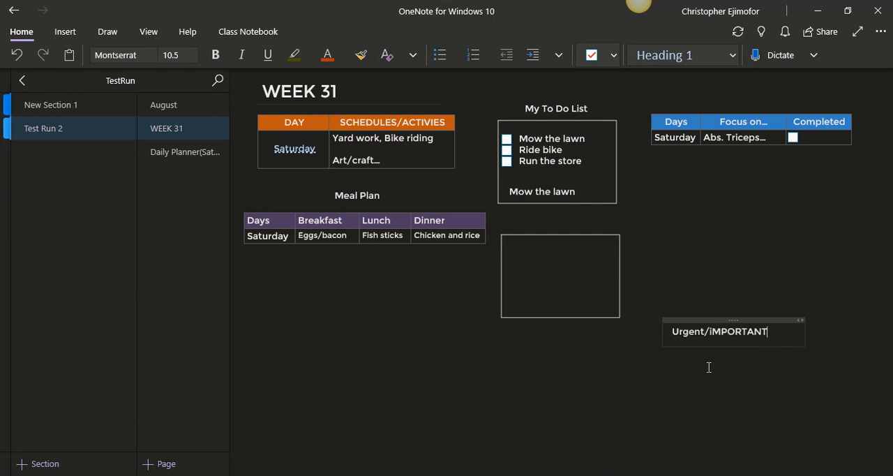
key(BackSpace)
key(BackSpace)
key(BackSpace)
key(BackSpace)
key(BackSpace)
key(BackSpace)
key(BackSpace)
key(BackSpace)
key(BackSpace)
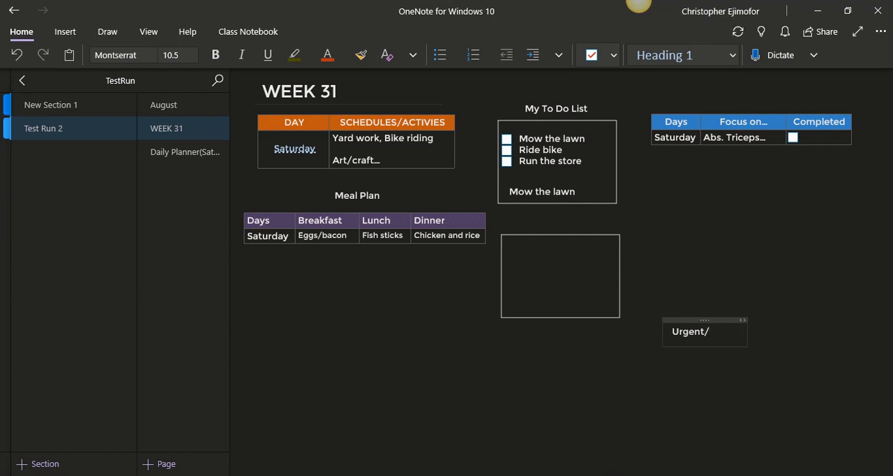
text(Important)
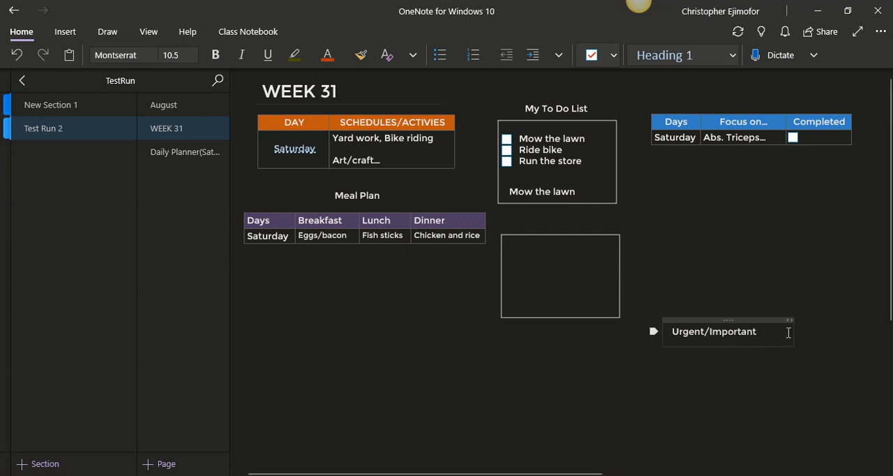
drag(797, 333, 766, 336)
drag(717, 308, 590, 213)
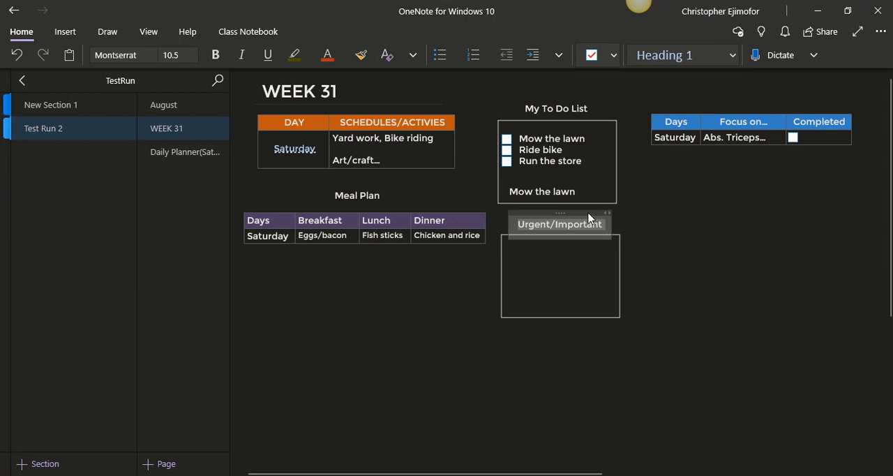
Duplicate the urgent box, align the copy beside it below the focus table, and widen it to slightly more than that table's width
click(599, 318)
click(701, 292)
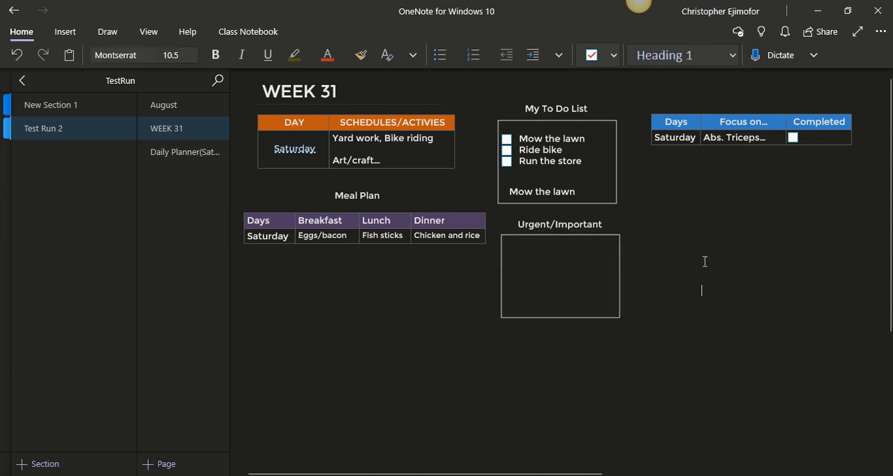
key(ctrl+v)
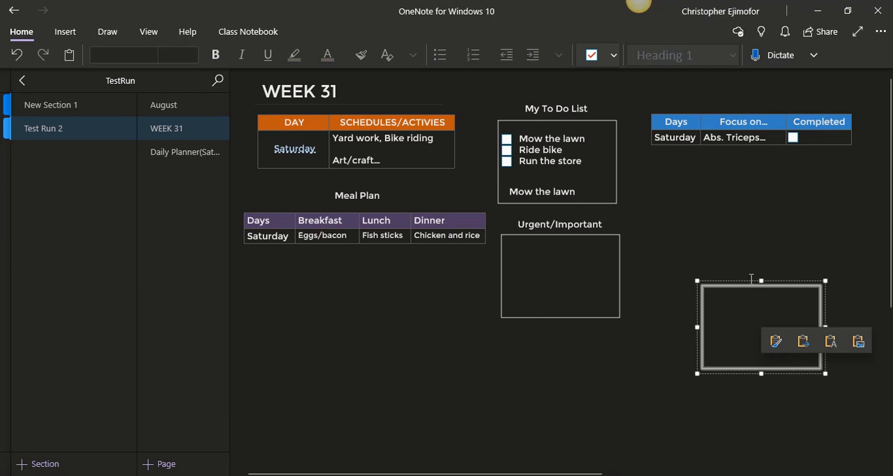
drag(752, 279, 699, 233)
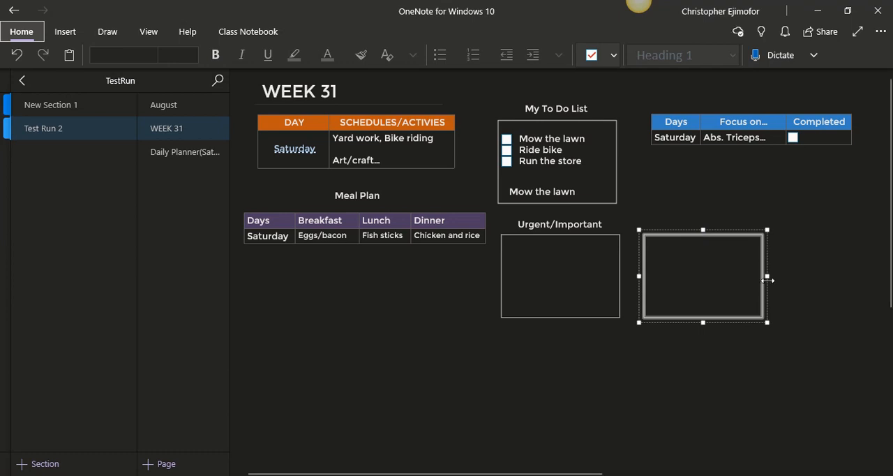
drag(768, 275, 871, 276)
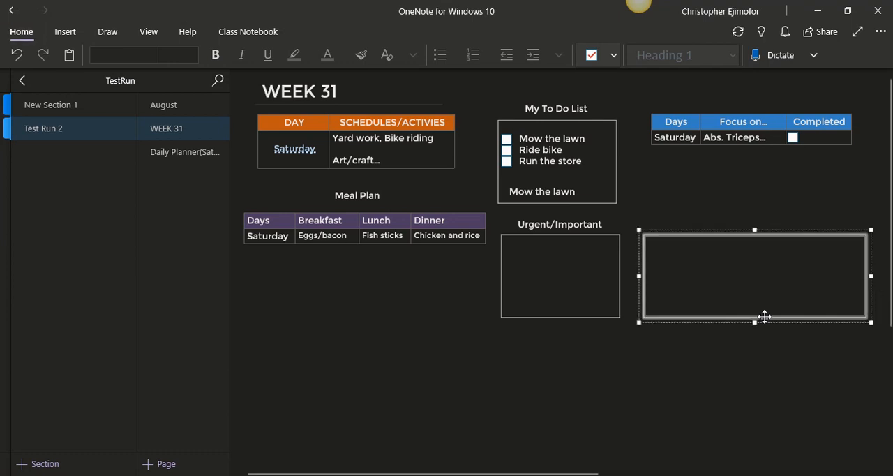
Add the heading "My Notes" centered just above the wide empty box
click(714, 215)
text(My )
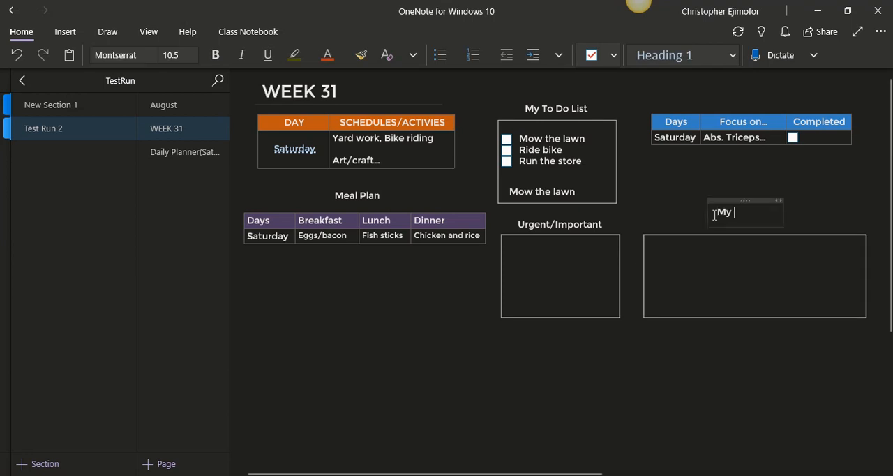
text(Notes)
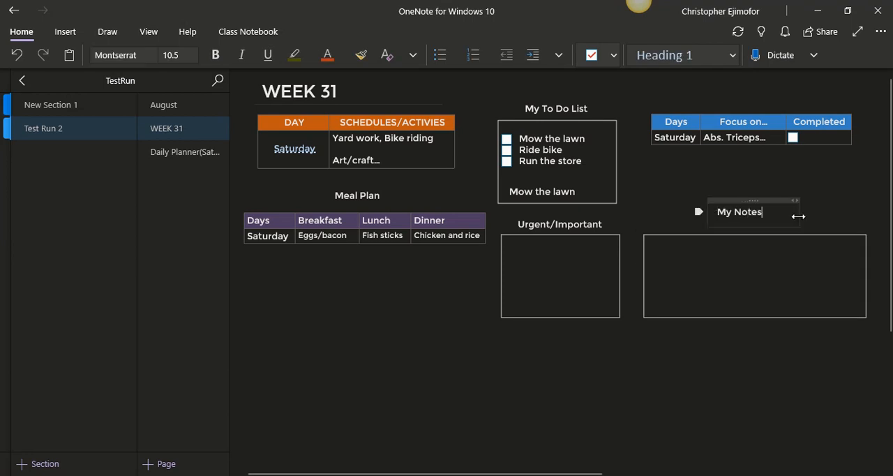
drag(798, 216, 780, 217)
drag(761, 198, 764, 212)
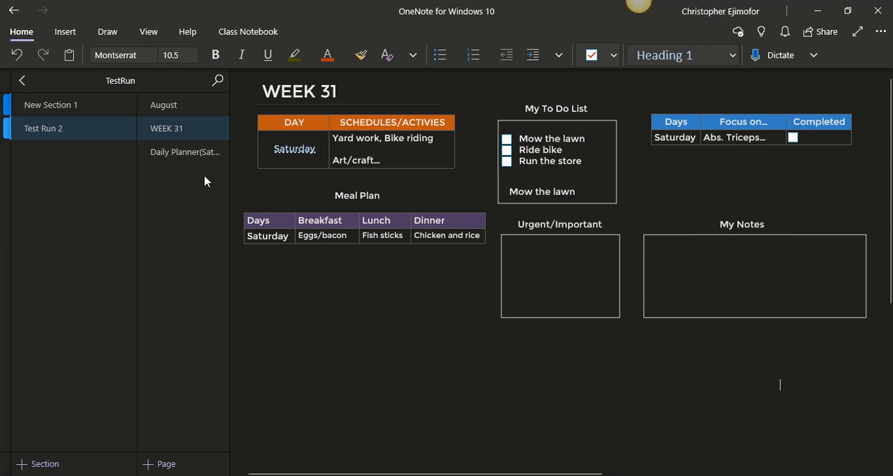
Check the Saturday link's target page and view the example daily planner in New Section 1, returning to WEEK 31 after each
click(299, 153)
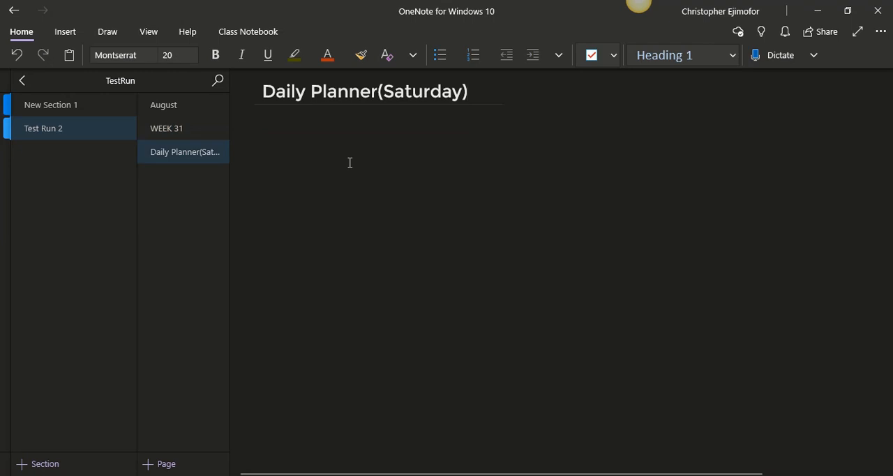
click(170, 132)
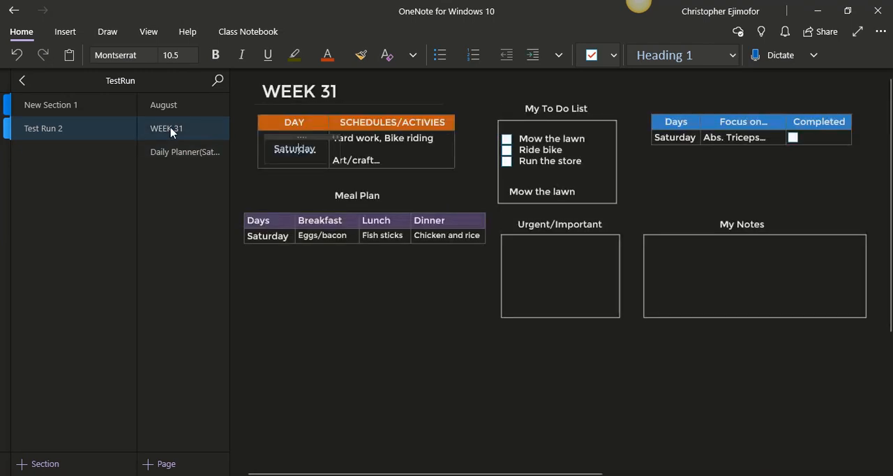
click(64, 108)
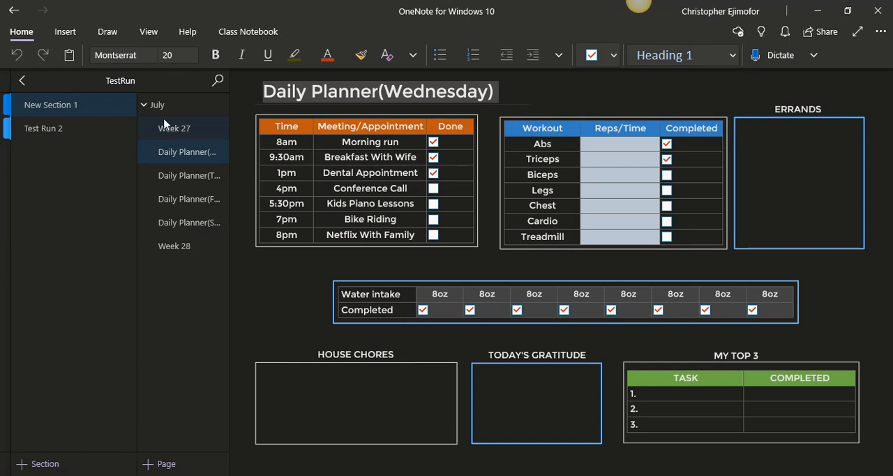
click(78, 128)
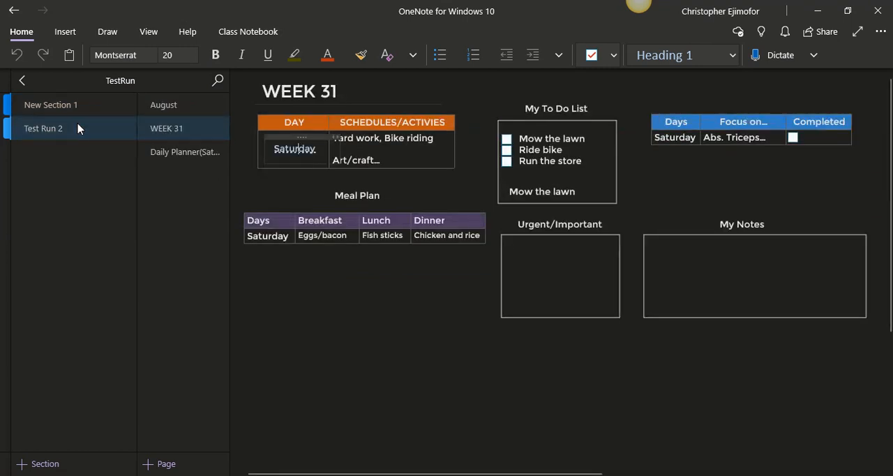